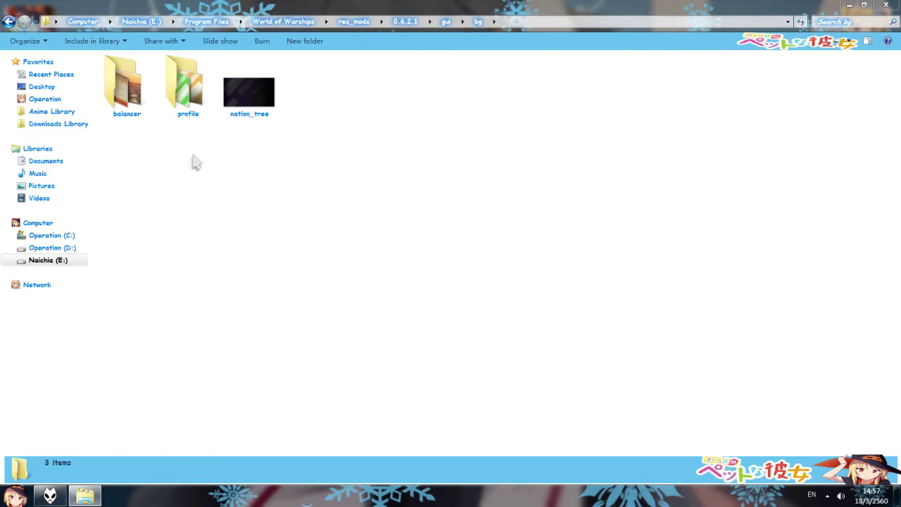
# View the nation_tree background image, and look over the three images in the profile folder.
pyautogui.doubleClick(251, 112)
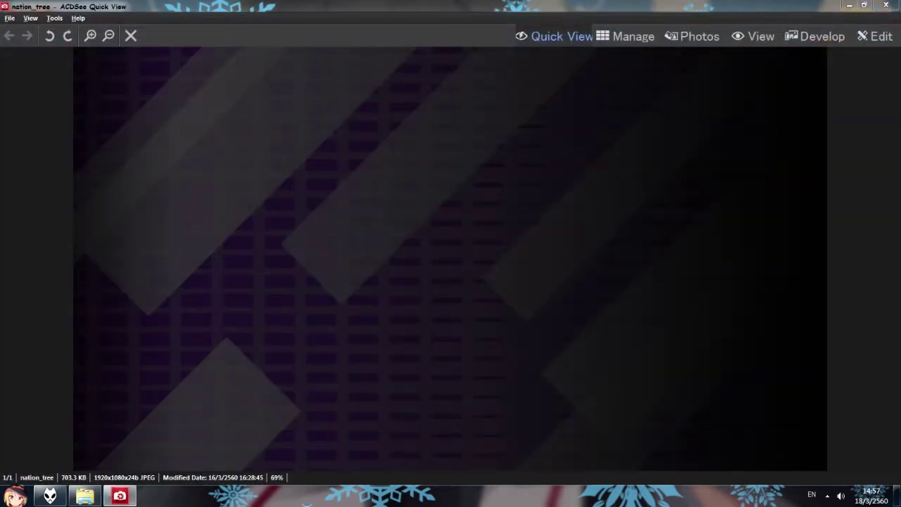
pyautogui.press('Escape')
pyautogui.click(199, 97)
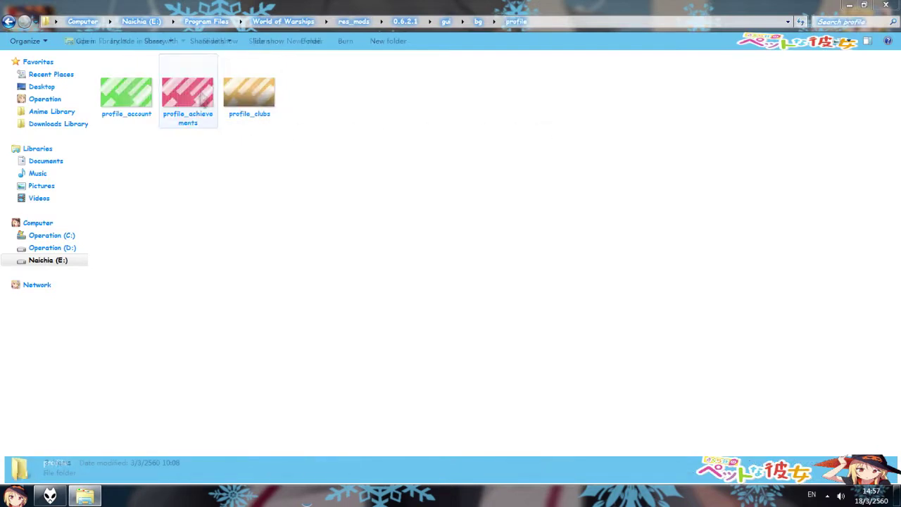
pyautogui.click(137, 104)
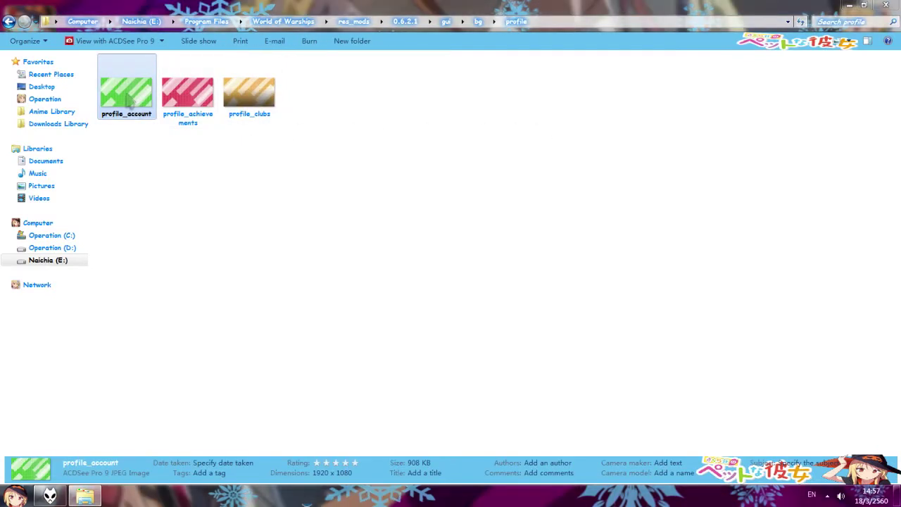
pyautogui.click(202, 111)
pyautogui.click(252, 109)
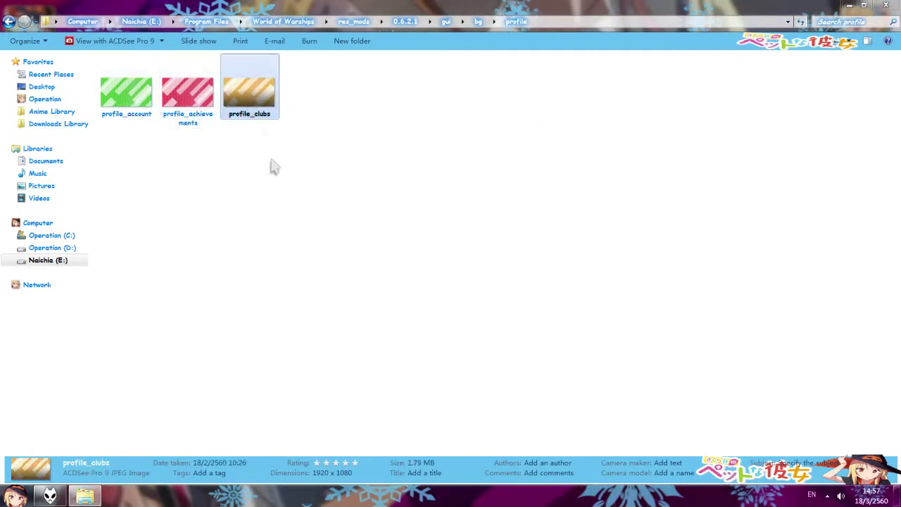
pyautogui.click(274, 167)
# Open the balancer folder in bg and view balancer_random and balancer_ranked in full screen.
pyautogui.doubleClick(137, 113)
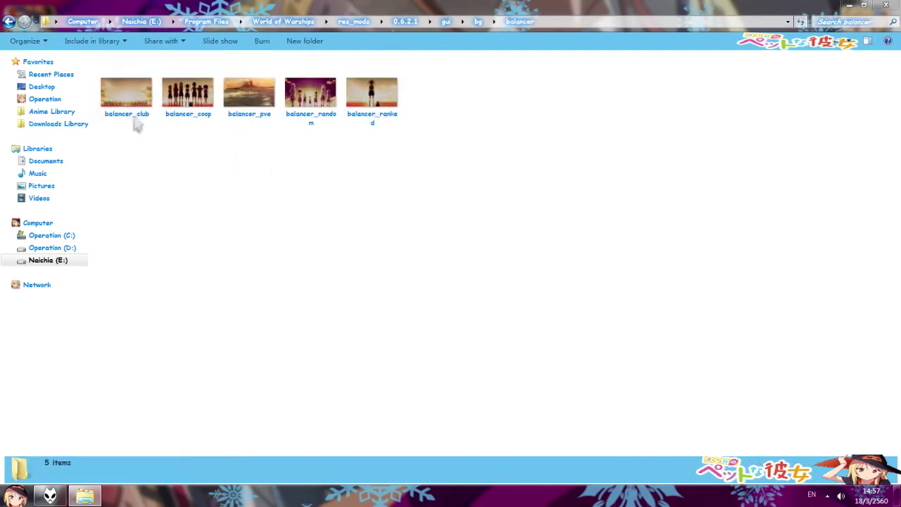
pyautogui.click(137, 124)
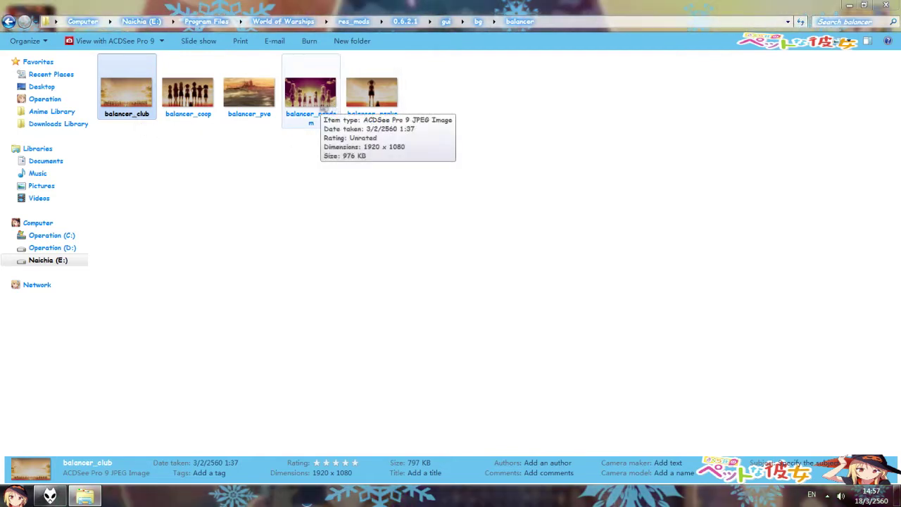
pyautogui.doubleClick(323, 107)
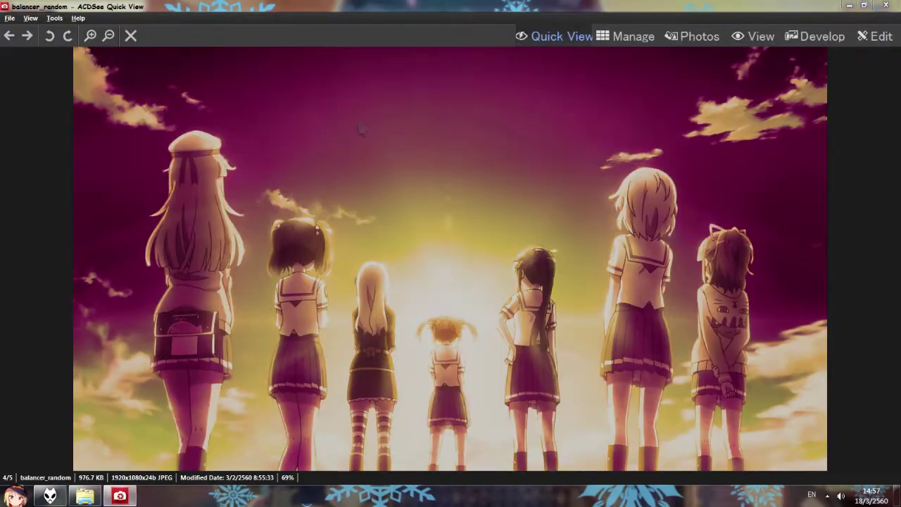
pyautogui.press('f')
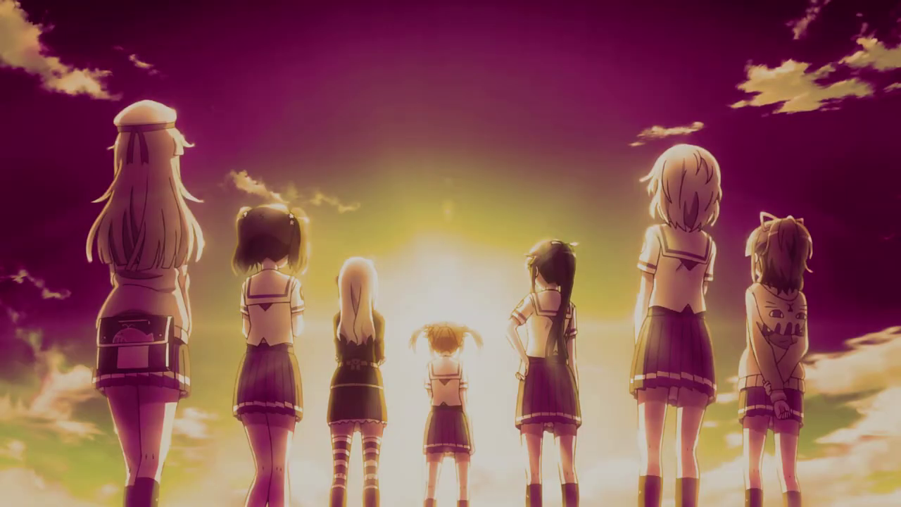
pyautogui.press('f')
pyautogui.scroll(-1, 364, 129)
pyautogui.press('f')
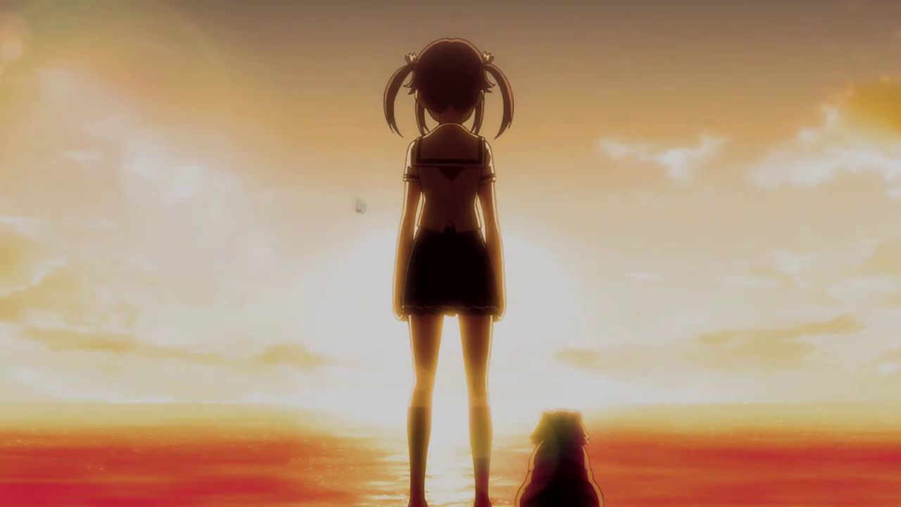
pyautogui.press('f')
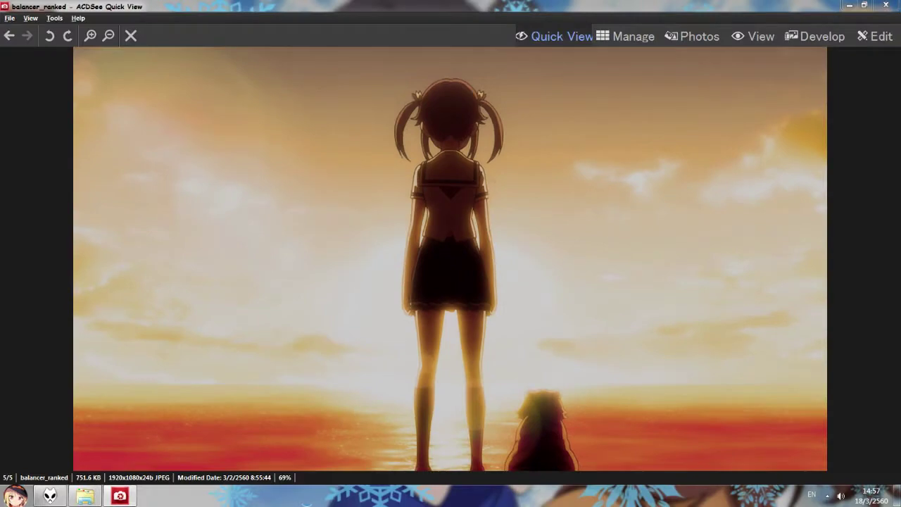
# Close the image viewer and select balancer_club in the balancer folder.
pyautogui.press('Escape')
pyautogui.press('Right')
pyautogui.press('Left')
pyautogui.press('Left')
pyautogui.press('Left')
pyautogui.press('Left')
pyautogui.click(249, 161)
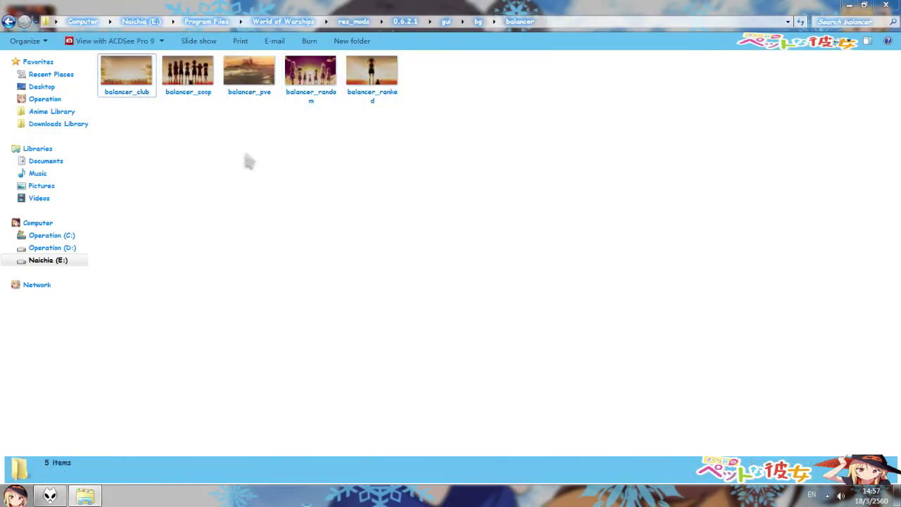
pyautogui.click(149, 101)
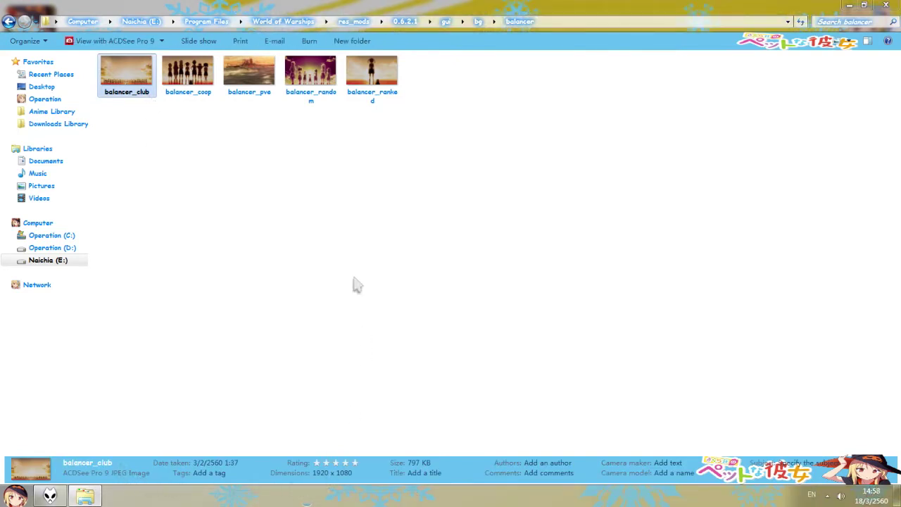
# Go back up to the gui folder, open campaigns and look over its subfolders.
pyautogui.press('BackSpace')
pyautogui.press('BackSpace')
pyautogui.doubleClick(141, 97)
pyautogui.moveTo(123, 175); pyautogui.dragTo(613, 67)
pyautogui.moveTo(649, 174); pyautogui.dragTo(89, 34)
pyautogui.click(456, 179)
pyautogui.moveTo(725, 172); pyautogui.dragTo(159, 51)
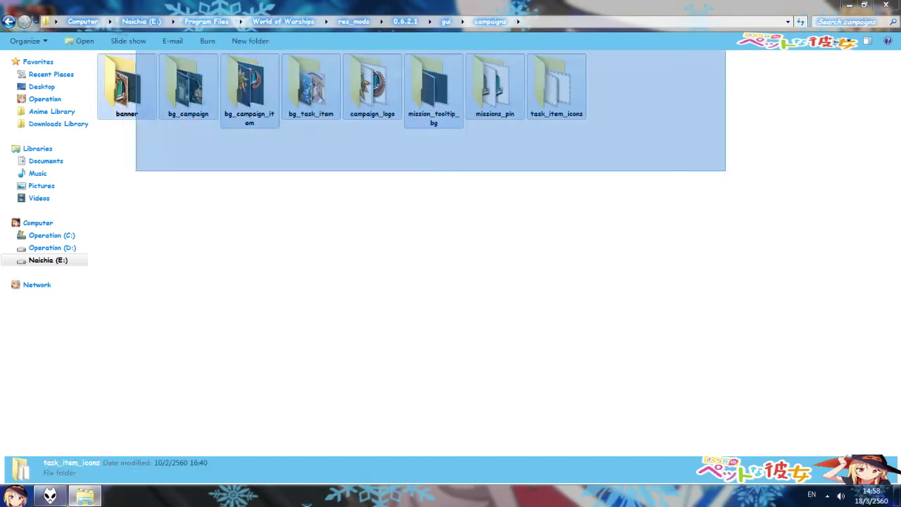
pyautogui.click(362, 202)
# Open the bg_task_item folder, look through the task_bg_campaign images and select them all.
pyautogui.doubleClick(301, 103)
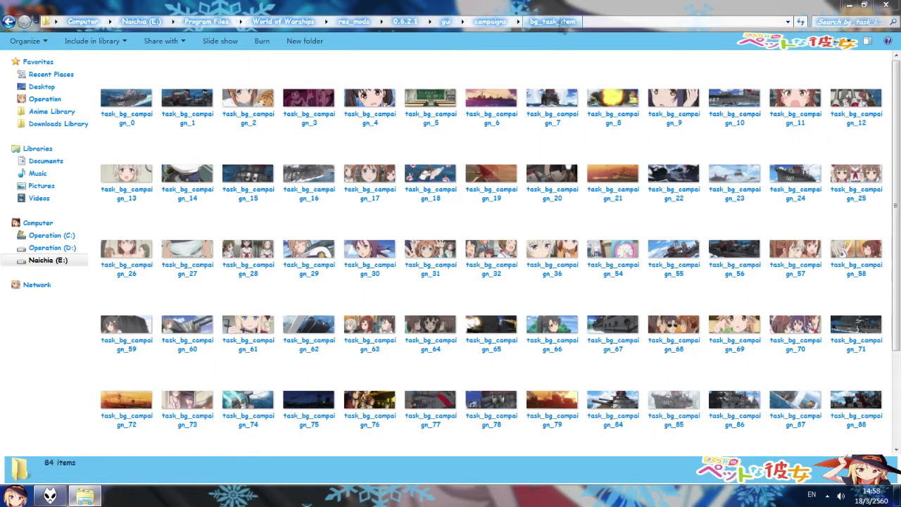
pyautogui.scroll(-3, 402, 190)
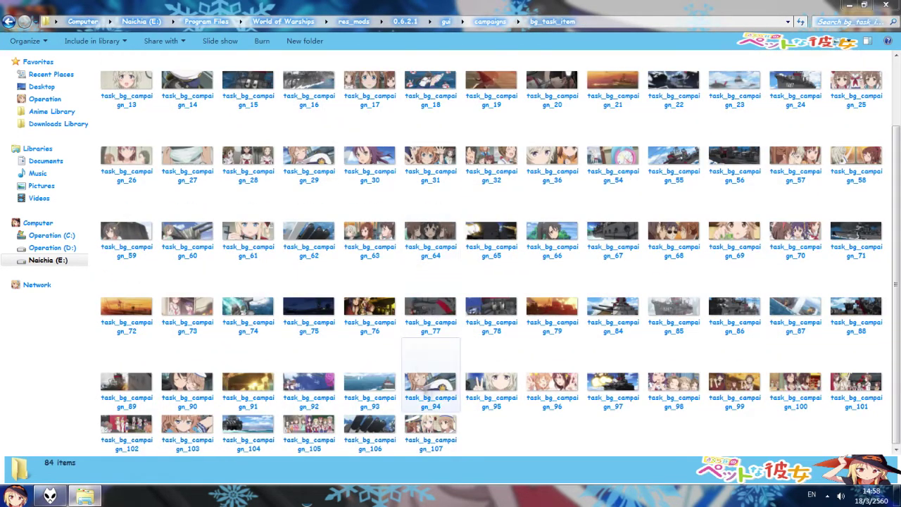
pyautogui.click(430, 426)
pyautogui.press('Left')
pyautogui.press('Left')
pyautogui.press('Left')
pyautogui.press('Left')
pyautogui.press('Left')
pyautogui.press('Up')
pyautogui.press('Right')
pyautogui.press('Right')
pyautogui.press('Right')
pyautogui.press('Right')
pyautogui.press('Right')
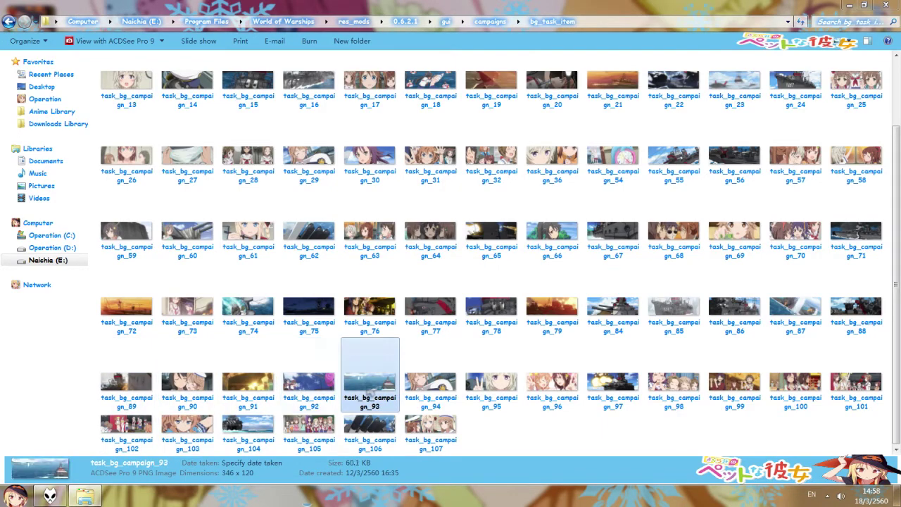
pyautogui.press('Right')
pyautogui.press('Right')
pyautogui.press('Right')
pyautogui.click(566, 420)
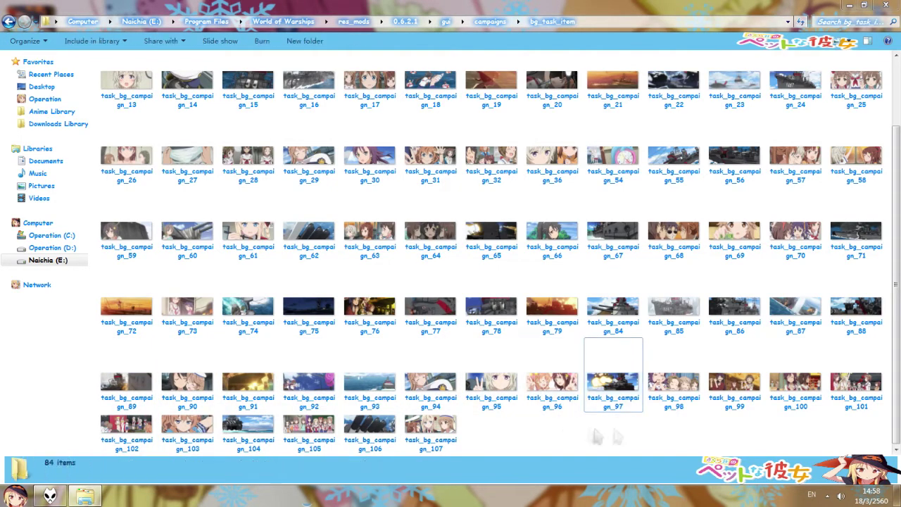
pyautogui.hotkey('ctrl', 'a')
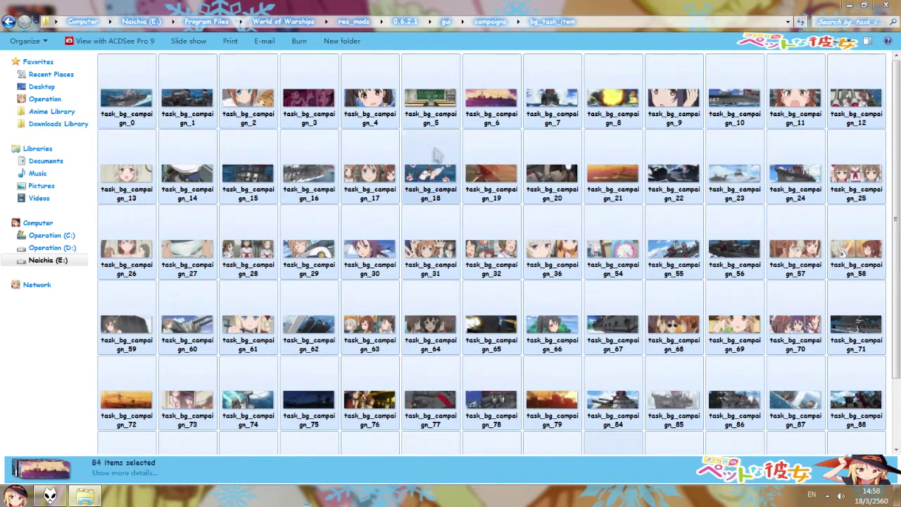
# Return to the gui folder, open consumables and look over the ammo and consumable icons.
pyautogui.press('BackSpace')
pyautogui.press('BackSpace')
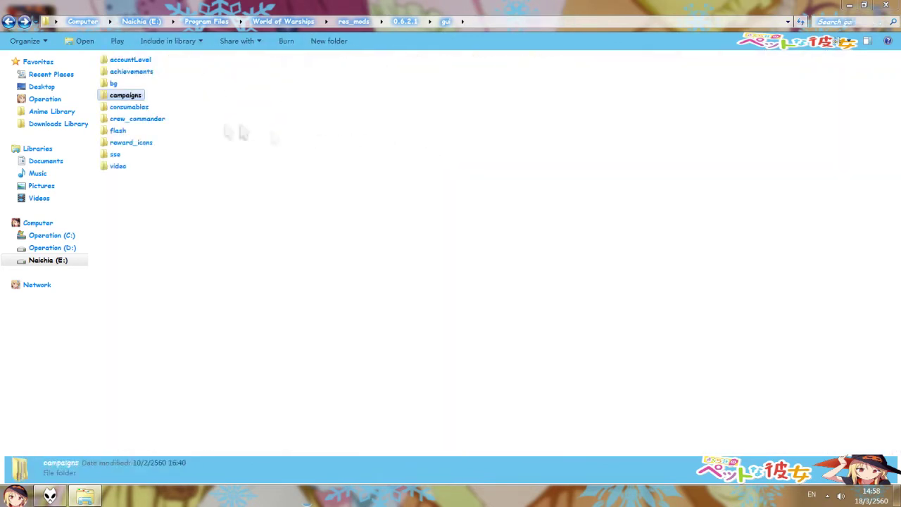
pyautogui.click(121, 109)
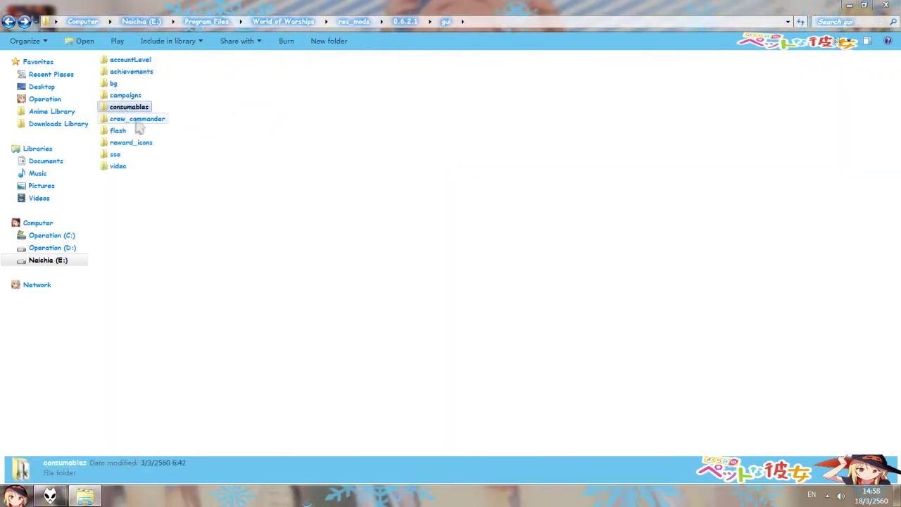
pyautogui.press('Return')
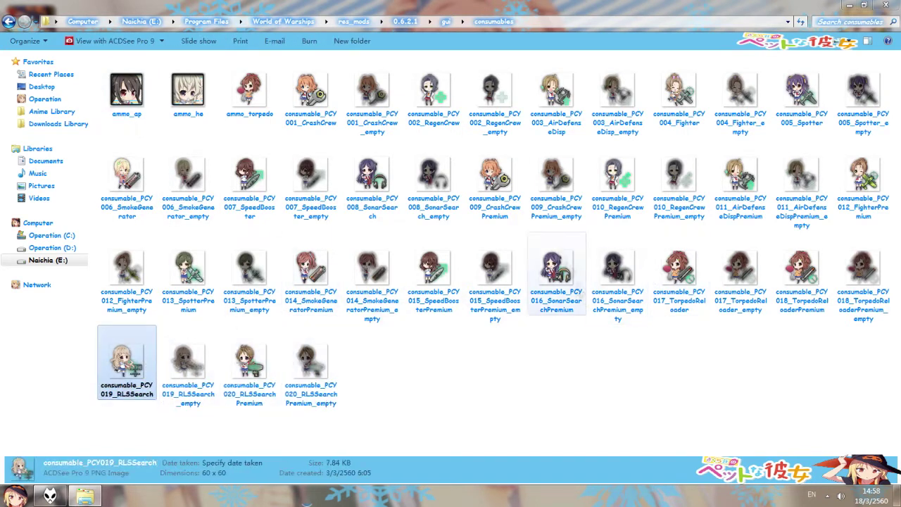
pyautogui.doubleClick(421, 105)
pyautogui.press('Escape')
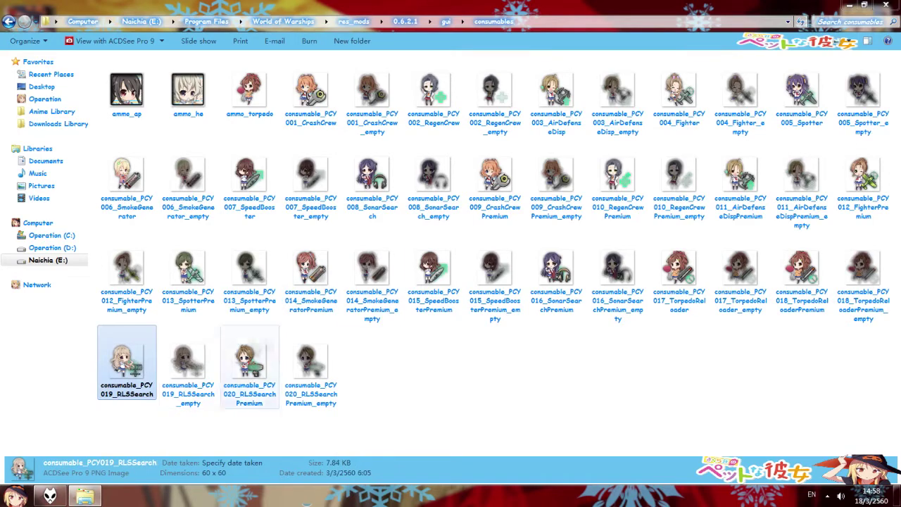
pyautogui.click(454, 364)
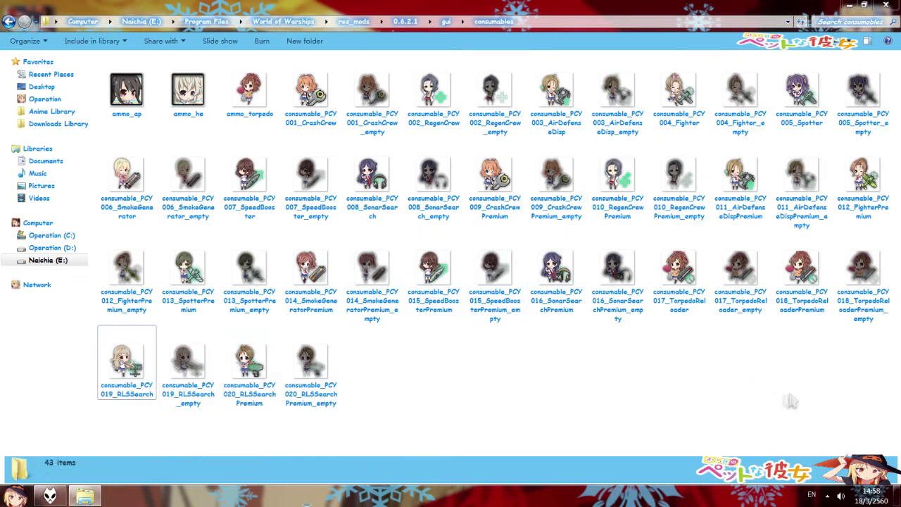
pyautogui.moveTo(888, 413); pyautogui.dragTo(95, 53)
# Open the Pan_Asia folder in crew_commander's overlay folder and inspect its overlay images, including overlay_3_1.
pyautogui.press('BackSpace')
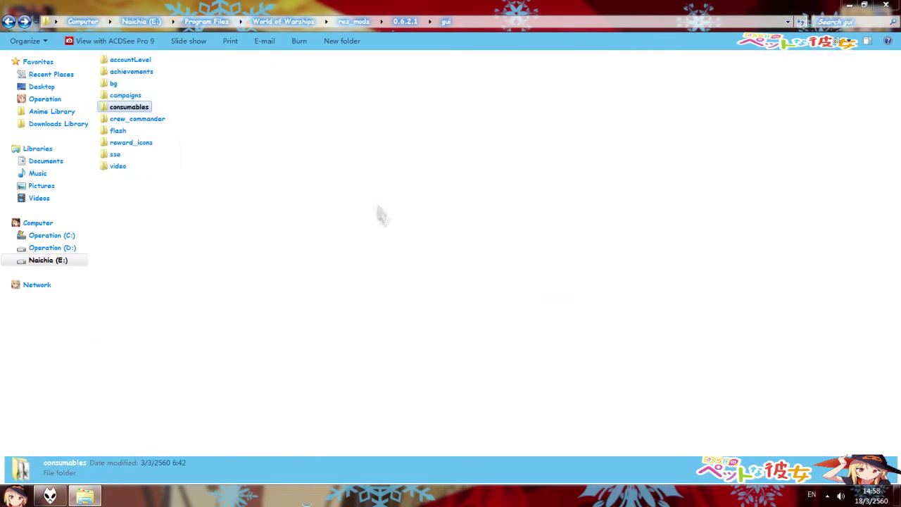
pyautogui.click(149, 126)
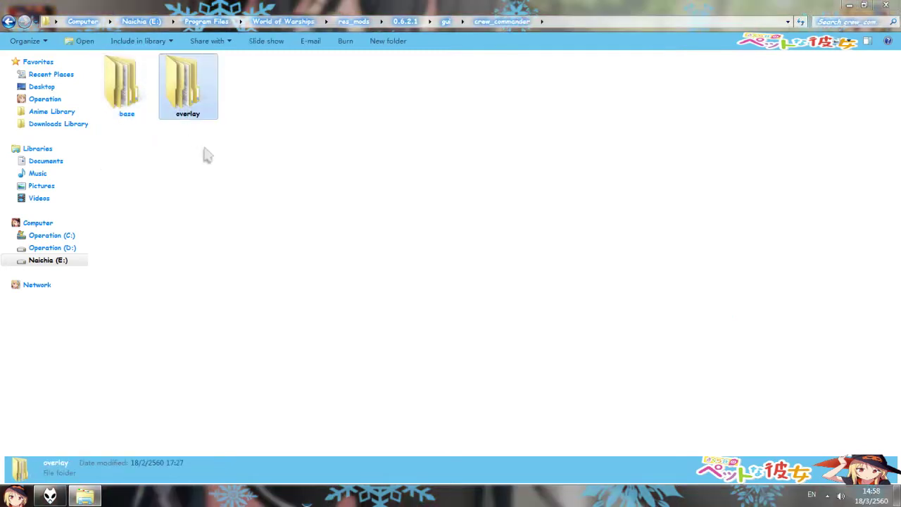
pyautogui.press('Return')
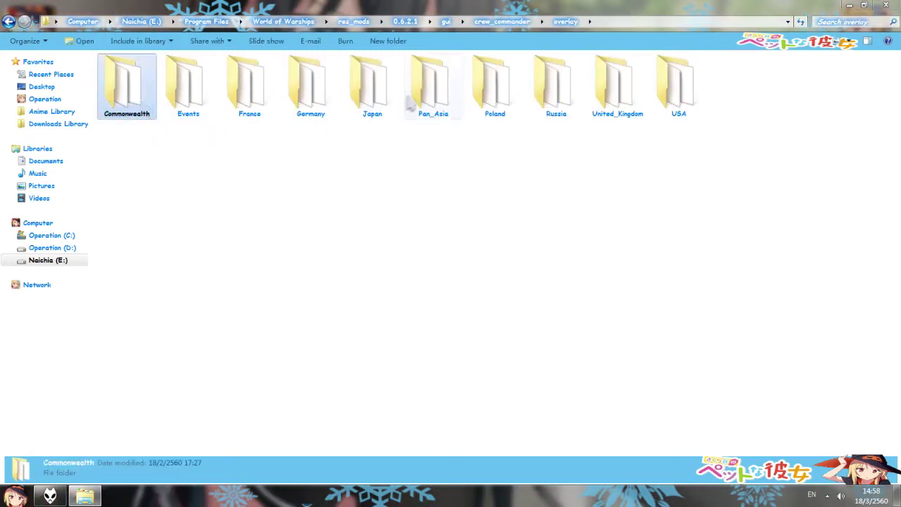
pyautogui.click(419, 118)
pyautogui.moveTo(608, 133); pyautogui.dragTo(96, 51)
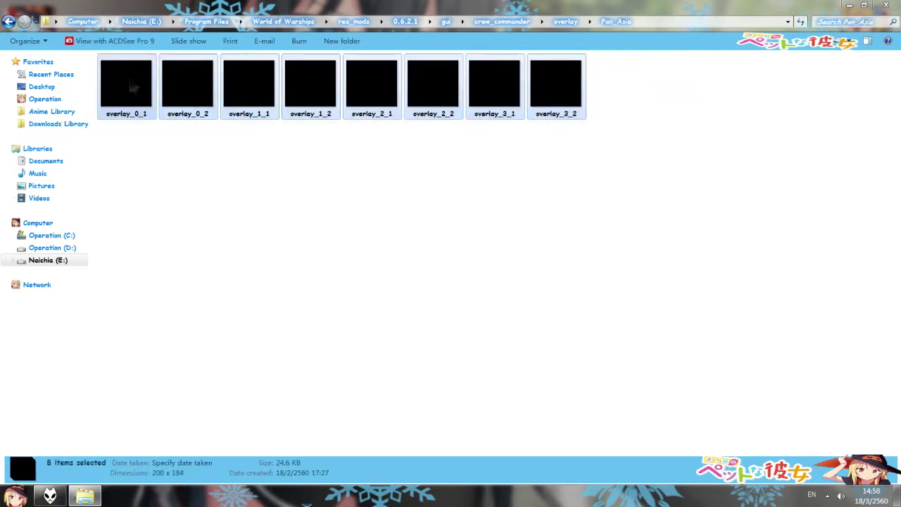
pyautogui.click(264, 156)
pyautogui.doubleClick(487, 75)
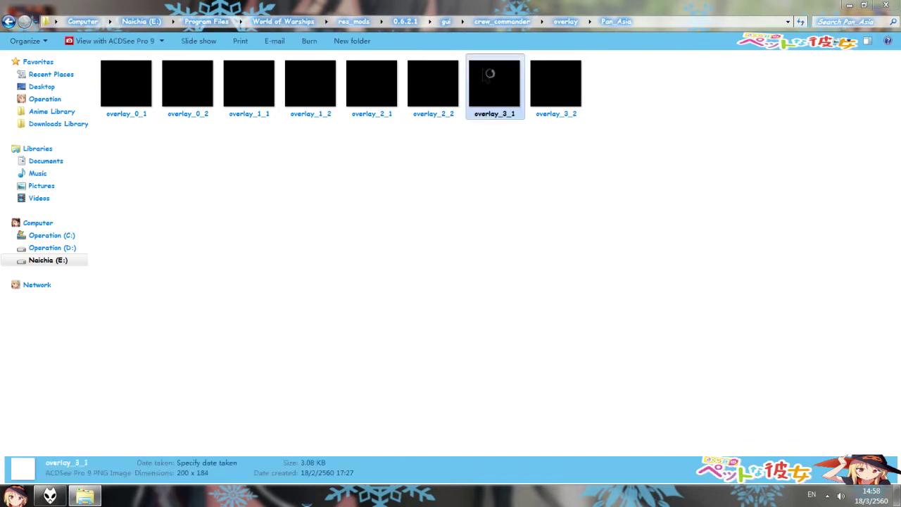
pyautogui.press('Escape')
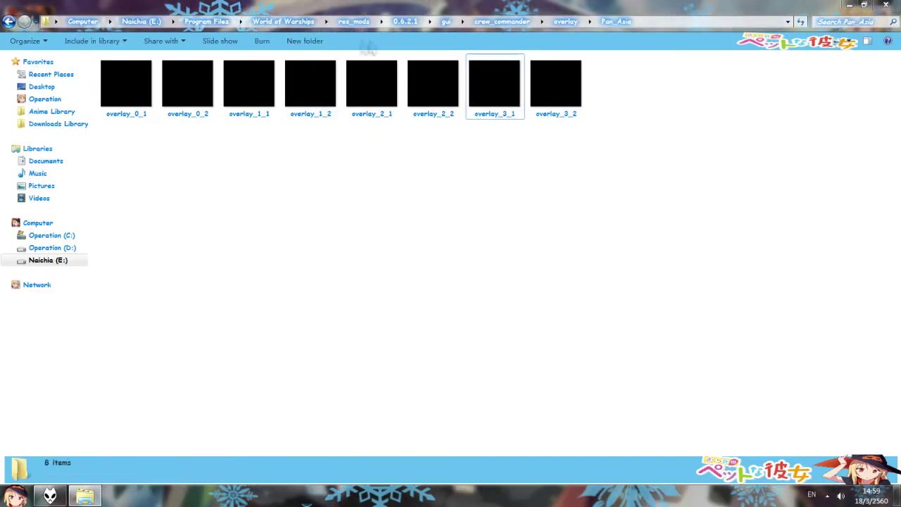
# Return to crew_commander and open the Pan_Asia folder inside base to look at its commander portraits.
pyautogui.click(501, 21)
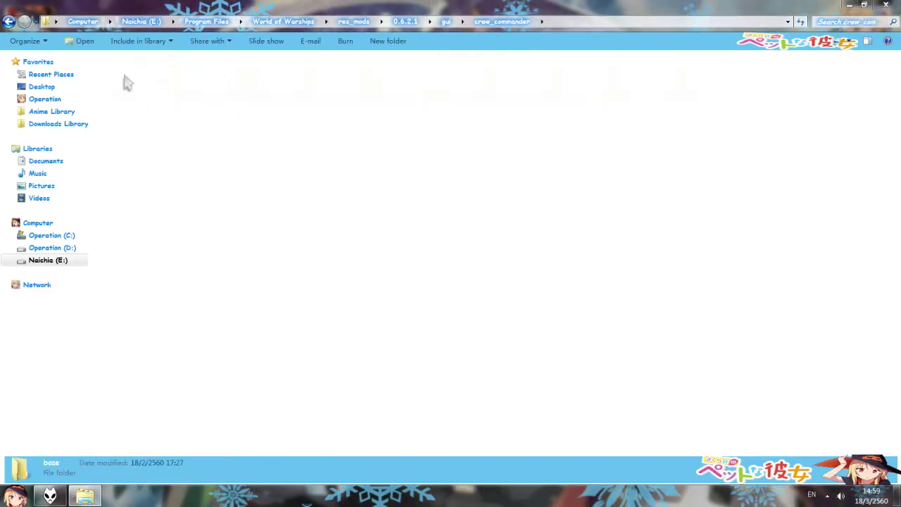
pyautogui.doubleClick(126, 84)
pyautogui.doubleClick(422, 98)
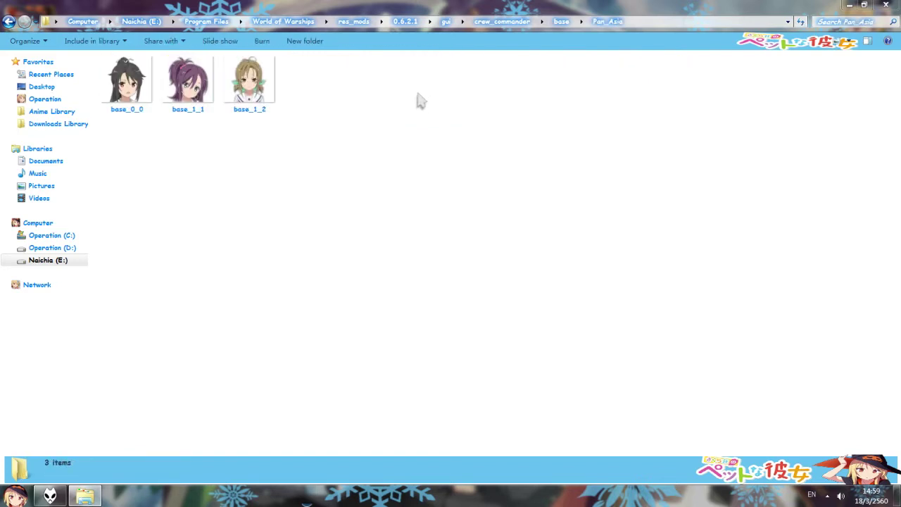
# Go back to the base folder, open Poland and view the base_0_0 portrait.
pyautogui.click(561, 21)
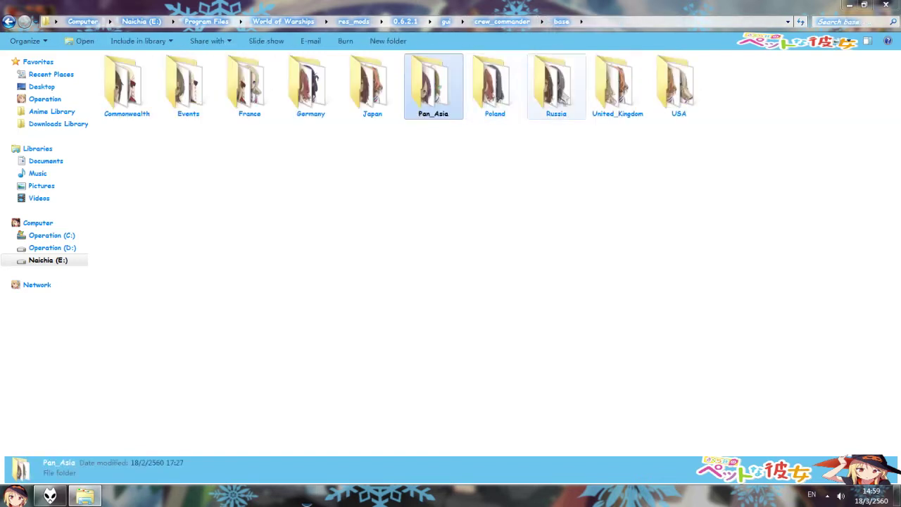
pyautogui.doubleClick(501, 95)
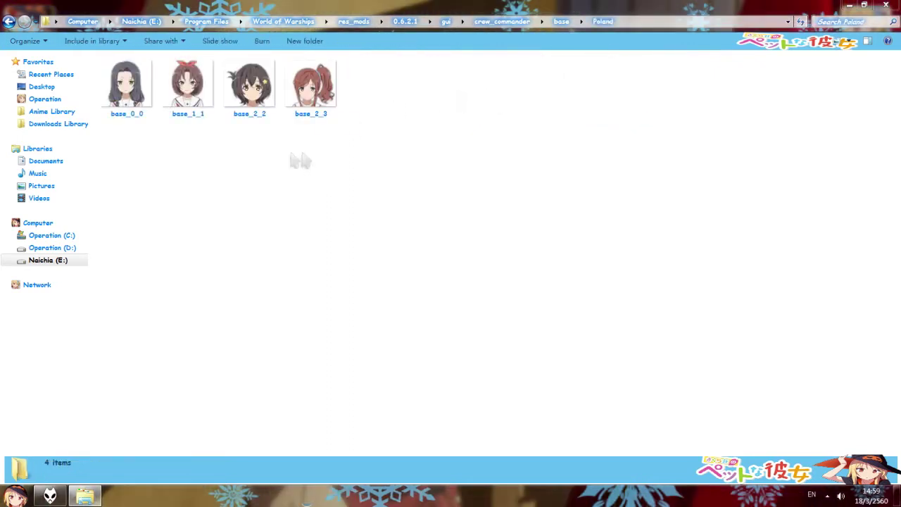
pyautogui.doubleClick(120, 102)
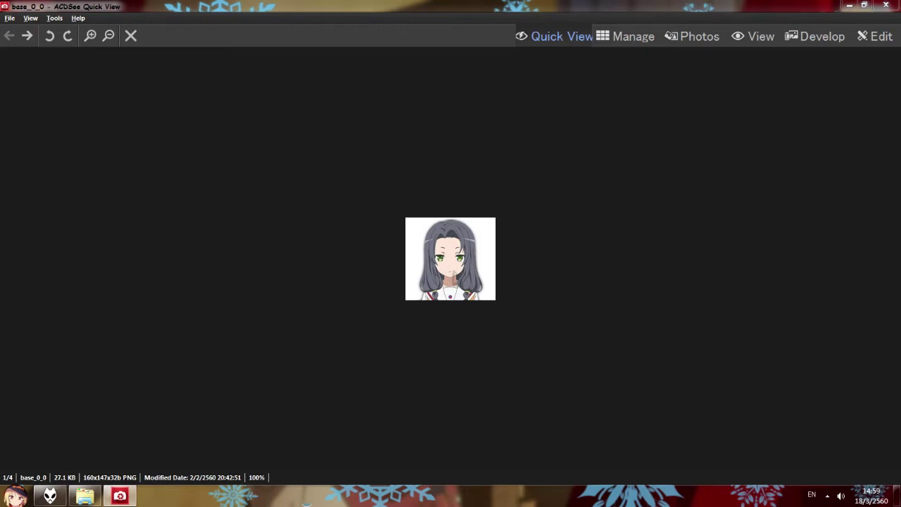
pyautogui.press('Escape')
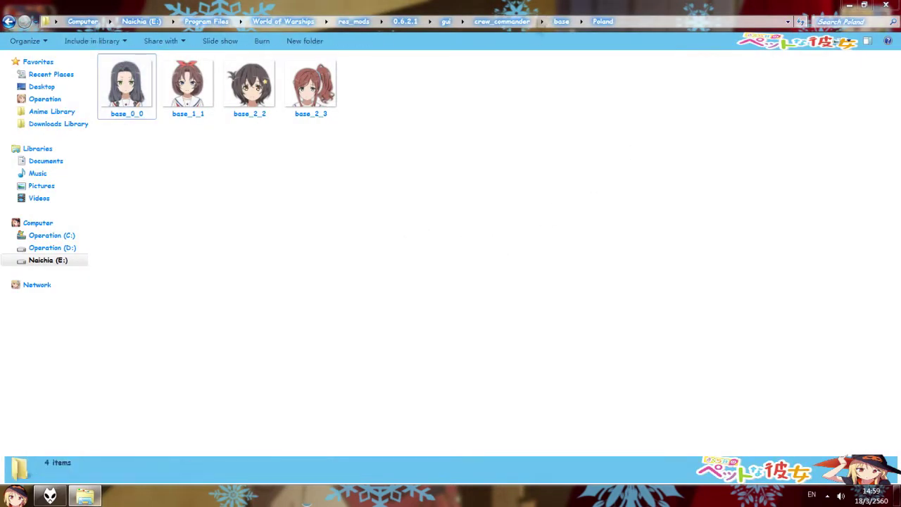
# Highlight all the commander portraits in the Poland folder and clear the selection.
pyautogui.moveTo(493, 114); pyautogui.dragTo(95, 78)
pyautogui.click(486, 194)
pyautogui.moveTo(489, 195); pyautogui.dragTo(102, 53)
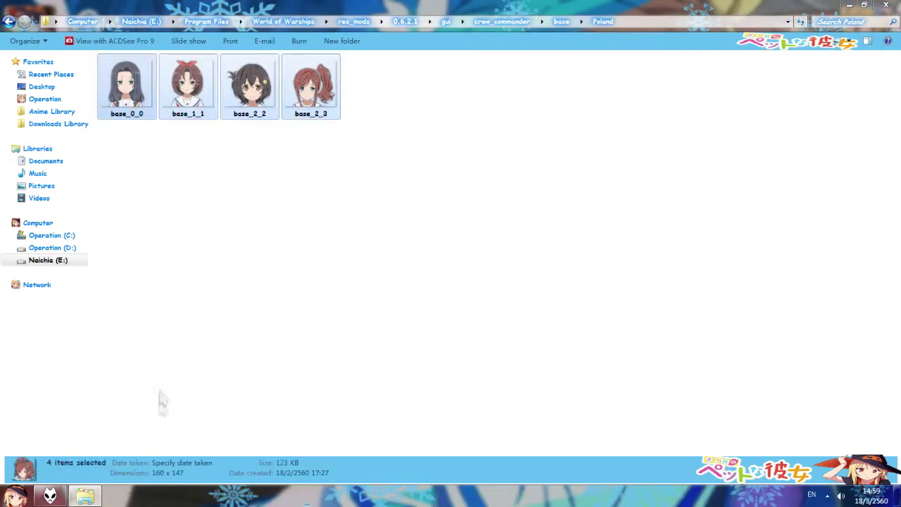
pyautogui.click(414, 261)
# Return to the gui folder, open reward_icons and look over its reward icons.
pyautogui.click(496, 22)
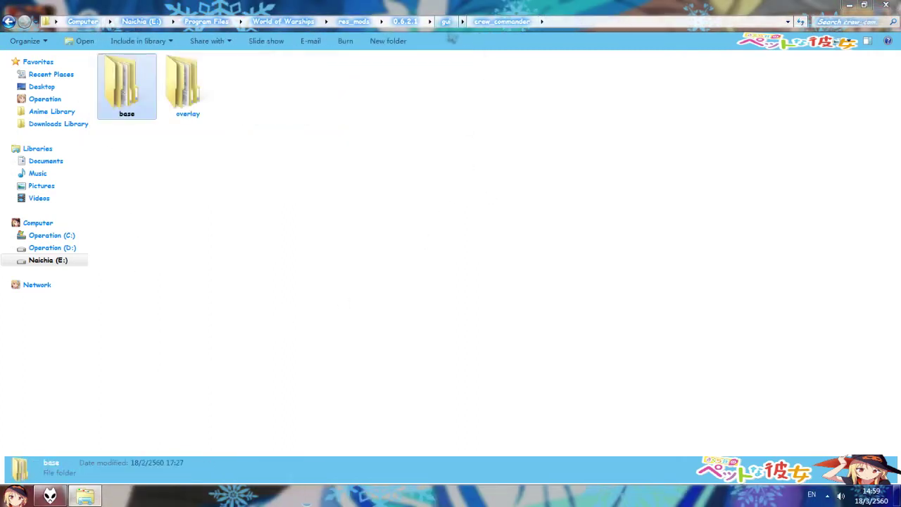
pyautogui.click(445, 22)
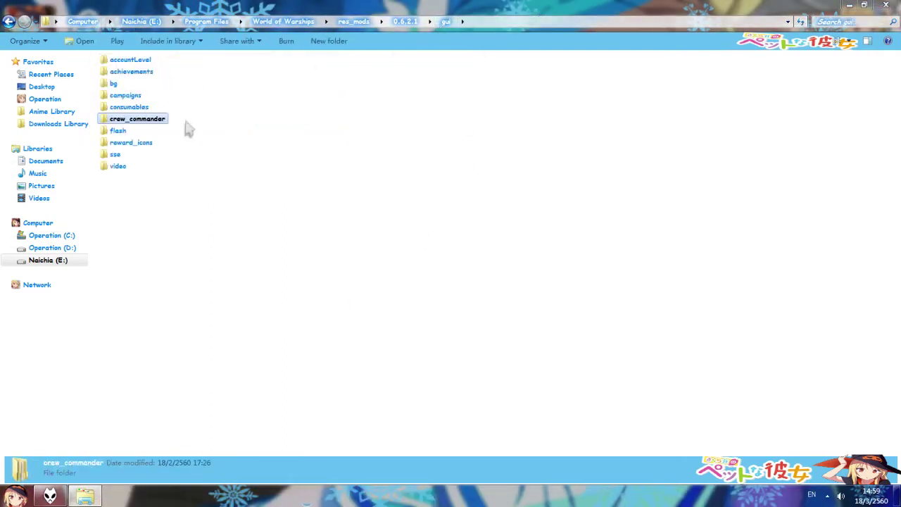
pyautogui.doubleClick(125, 145)
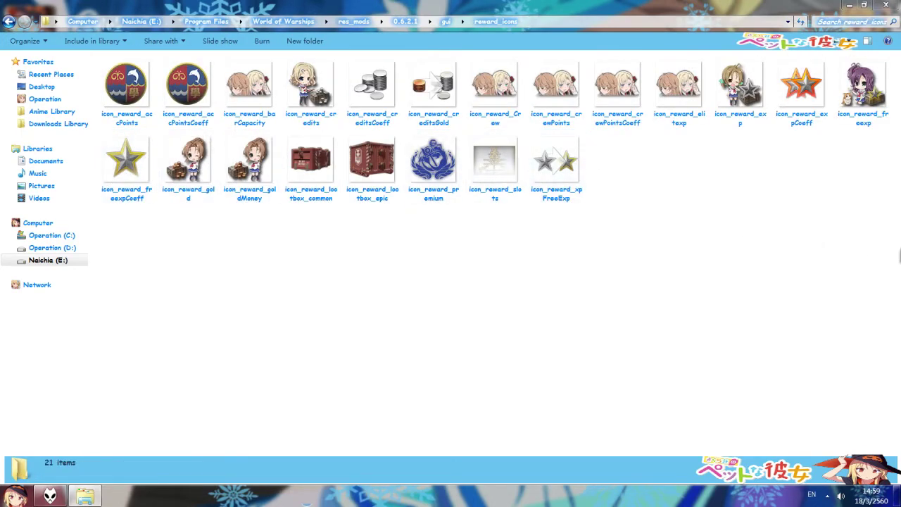
pyautogui.moveTo(900, 252); pyautogui.dragTo(97, 48)
pyautogui.click(305, 246)
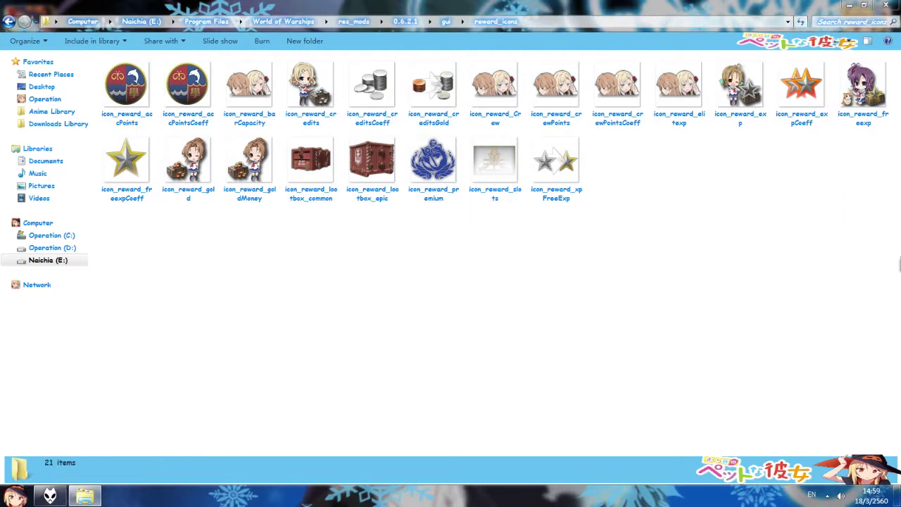
# Go back to the gui folder, open daily_quests inside sse and look over all its images.
pyautogui.press('BackSpace')
pyautogui.click(118, 159)
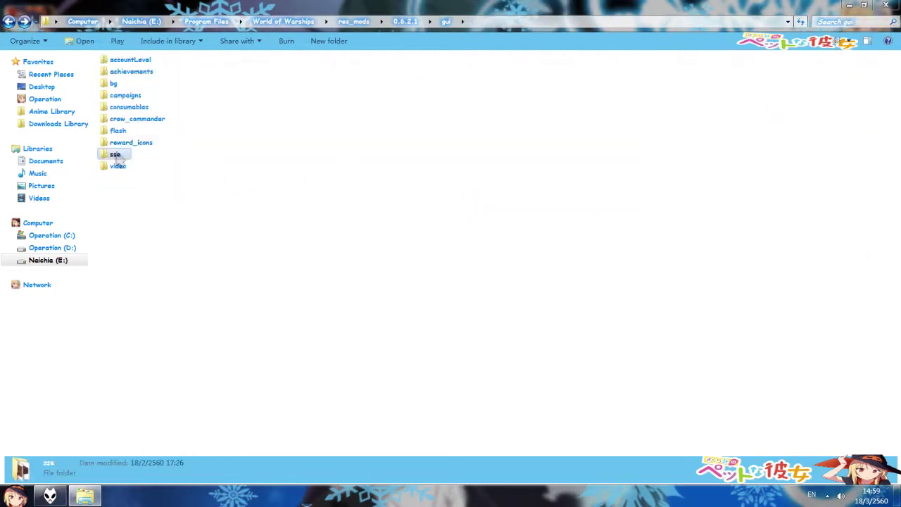
pyautogui.doubleClick(118, 159)
pyautogui.click(141, 112)
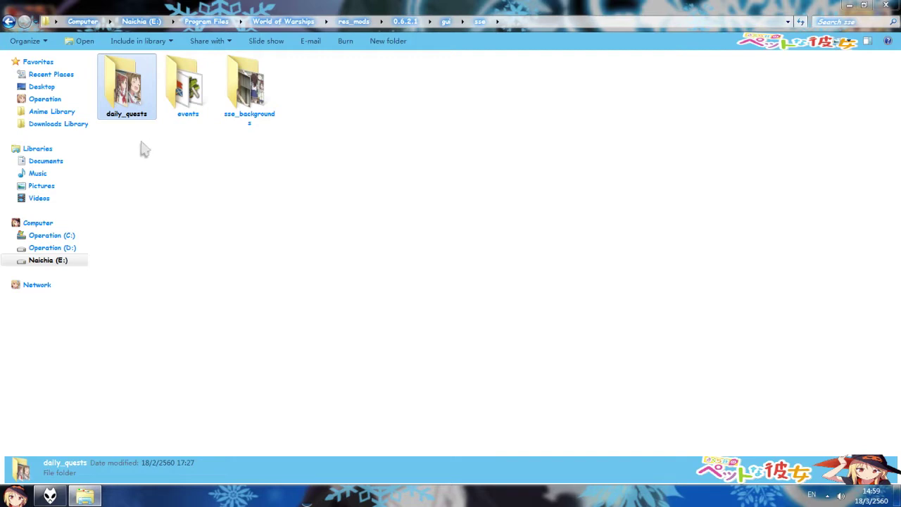
pyautogui.press('Return')
pyautogui.moveTo(886, 157); pyautogui.dragTo(647, 71)
pyautogui.hotkey('ctrl', 'a')
pyautogui.click(288, 163)
# Return to the sse folder and open events to look at its images.
pyautogui.press('BackSpace')
pyautogui.press('Right')
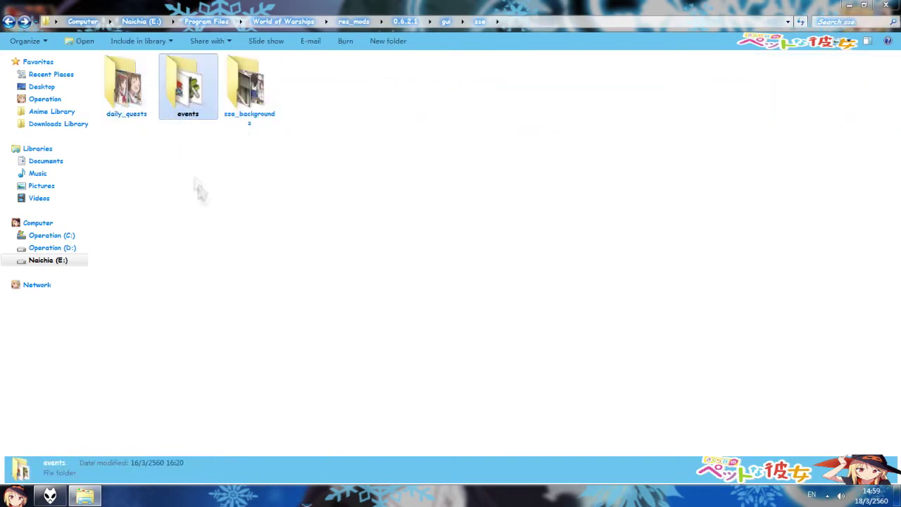
pyautogui.press('Return')
# Go back to sse, open sse_backgrounds and view the task_bg_43 image.
pyautogui.press('BackSpace')
pyautogui.press('Right')
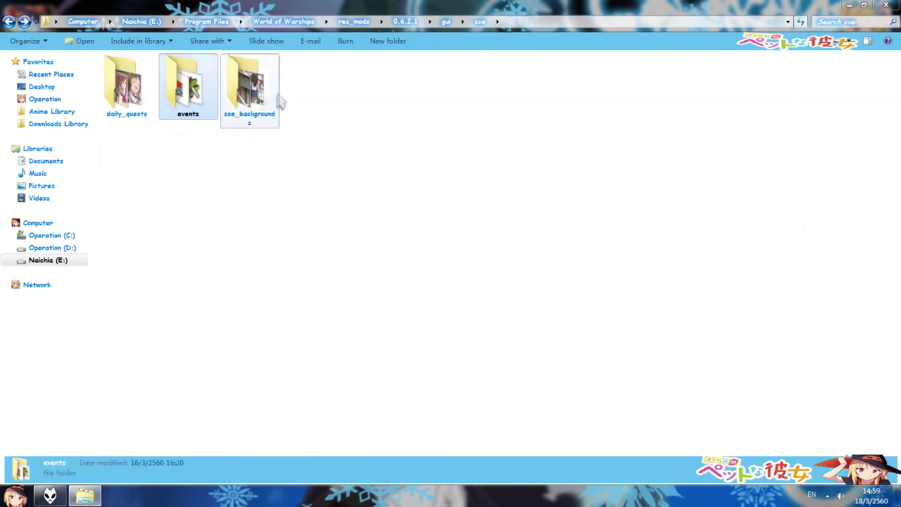
pyautogui.press('Return')
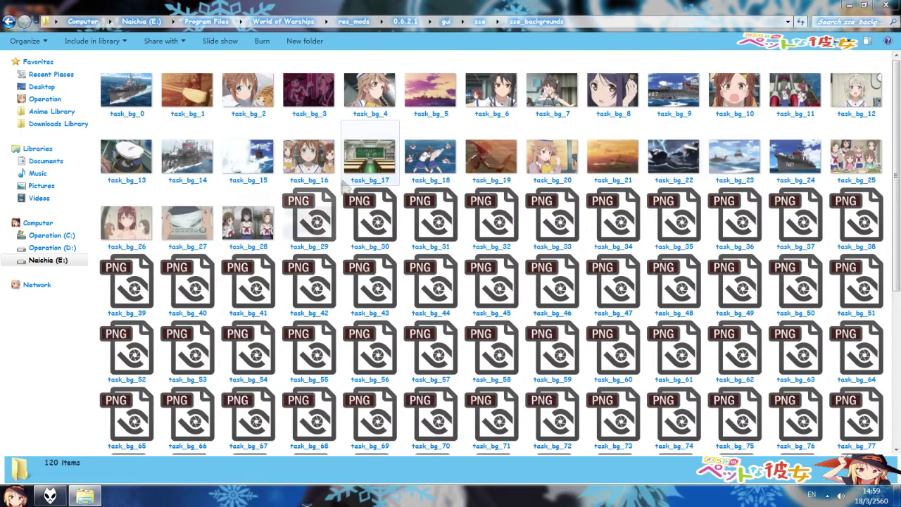
pyautogui.doubleClick(369, 289)
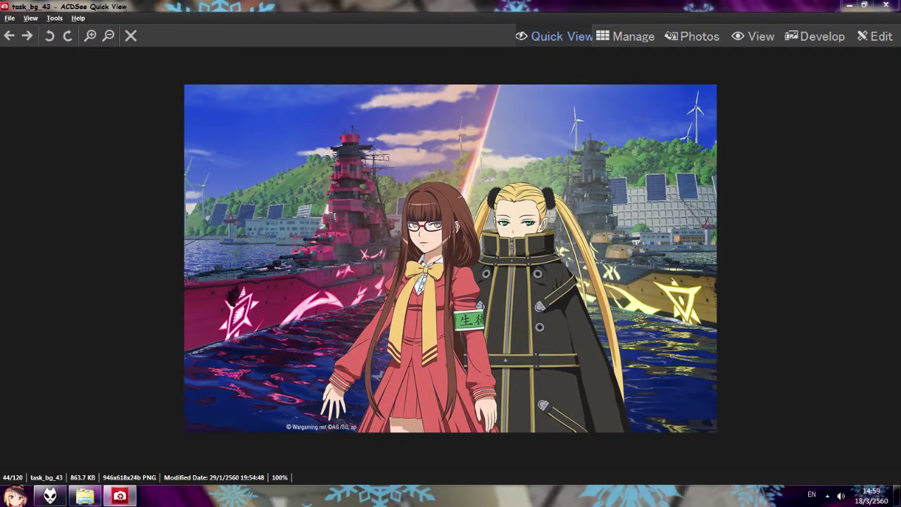
pyautogui.press('Escape')
# Return to the gui folder, open video and point out the login .usm files.
pyautogui.press('BackSpace')
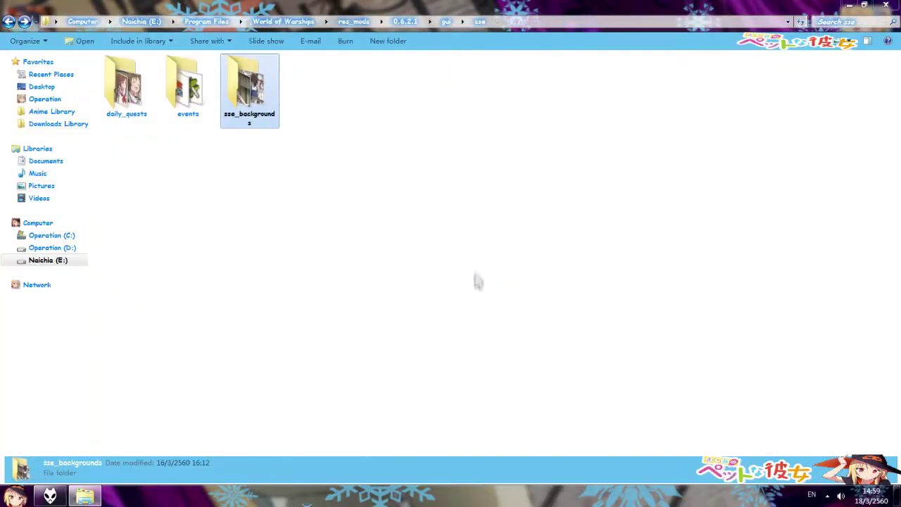
pyautogui.press('BackSpace')
pyautogui.doubleClick(119, 169)
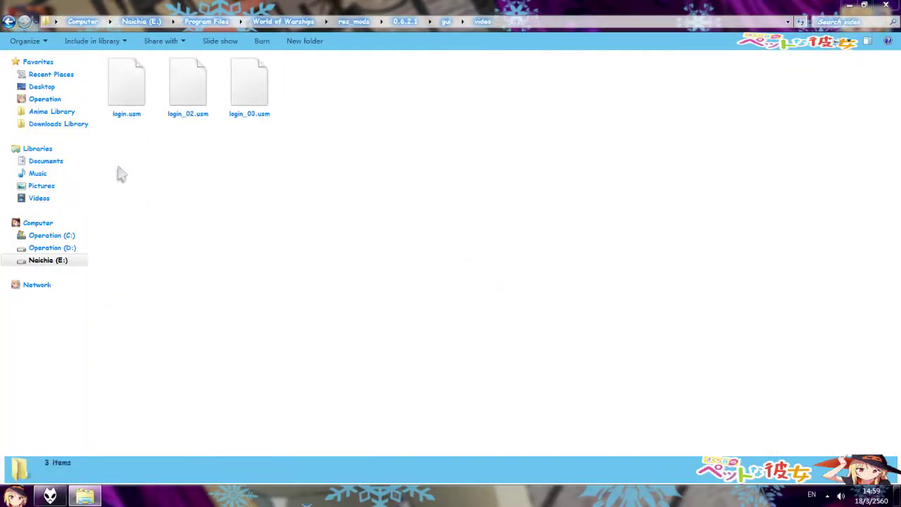
pyautogui.moveTo(120, 175); pyautogui.dragTo(308, 98)
pyautogui.click(352, 123)
# Go back to the World of Warships folder and open 0.6.2.1 inside res_mods.
pyautogui.click(283, 21)
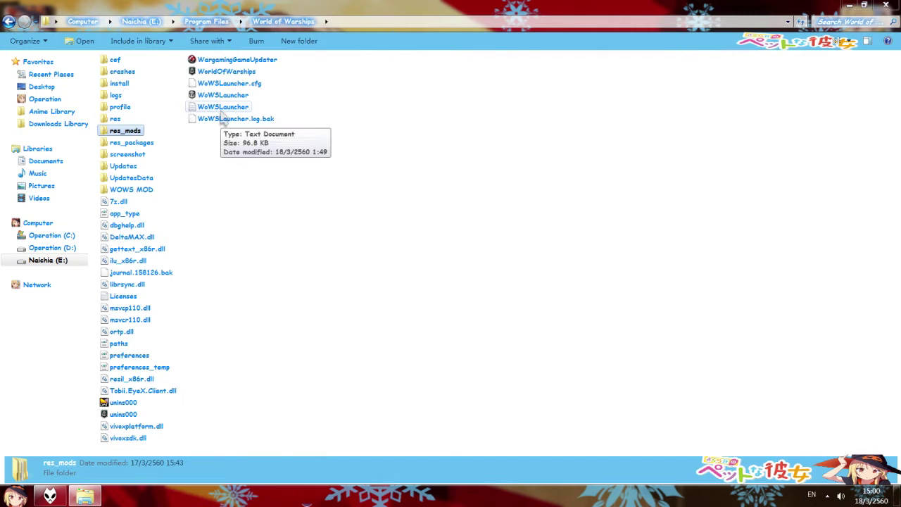
pyautogui.click(60, 46)
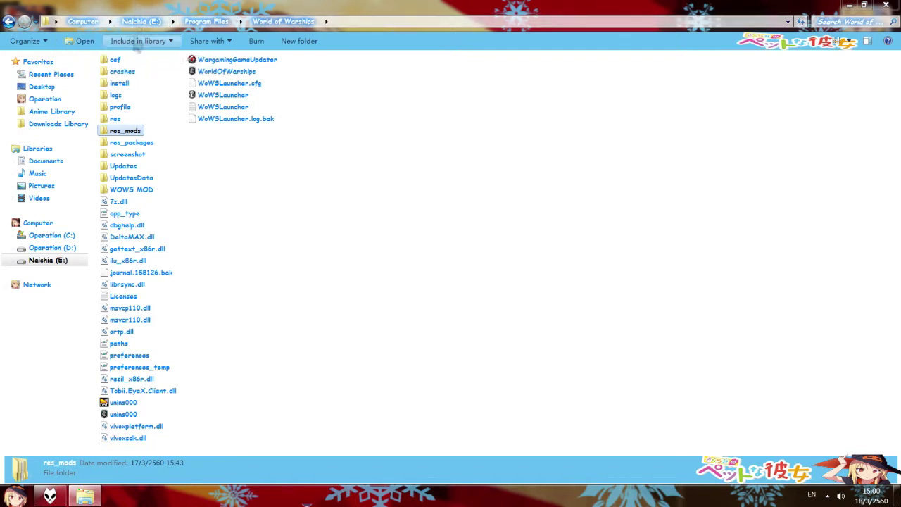
pyautogui.moveTo(173, 120); pyautogui.dragTo(106, 54)
pyautogui.press('Return')
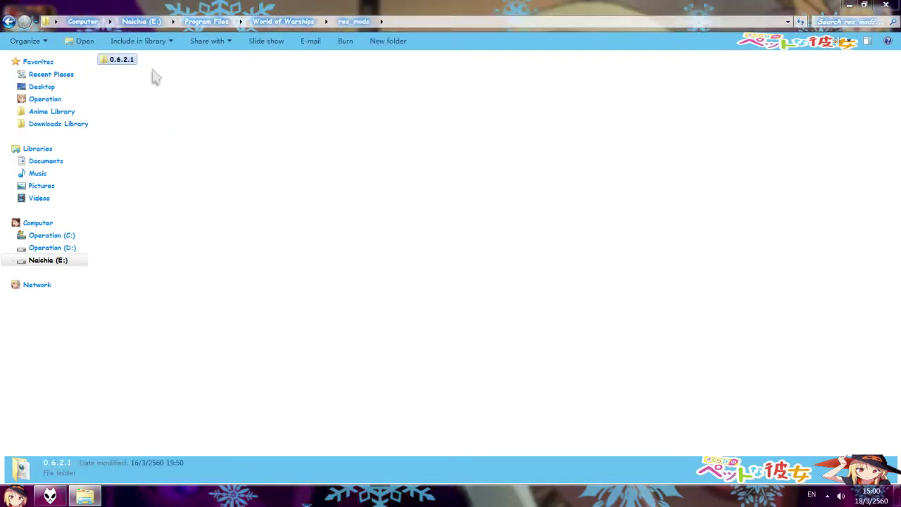
pyautogui.moveTo(155, 133); pyautogui.dragTo(156, 80)
pyautogui.click(156, 79)
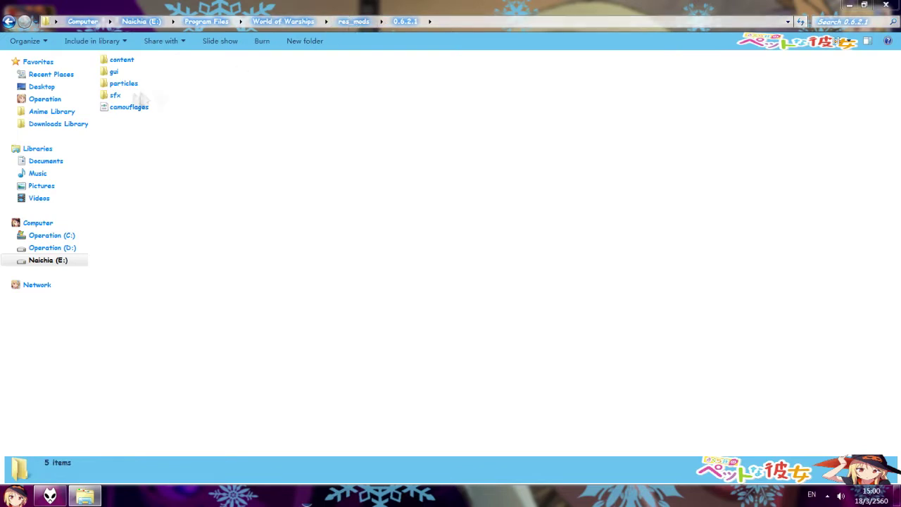
# Open the gui folder and highlight the subfolders inside it.
pyautogui.doubleClick(114, 72)
pyautogui.moveTo(185, 189); pyautogui.dragTo(91, 50)
pyautogui.click(322, 60)
# Retrace the path from the World of Warships folder through res_mods, 0.6.2.1 and gui to the flash folder.
pyautogui.click(288, 21)
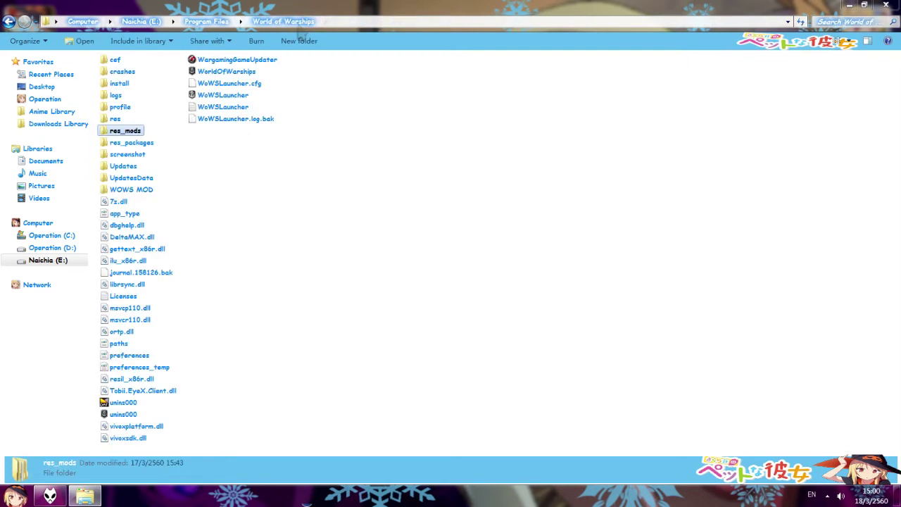
pyautogui.press('Return')
pyautogui.doubleClick(127, 62)
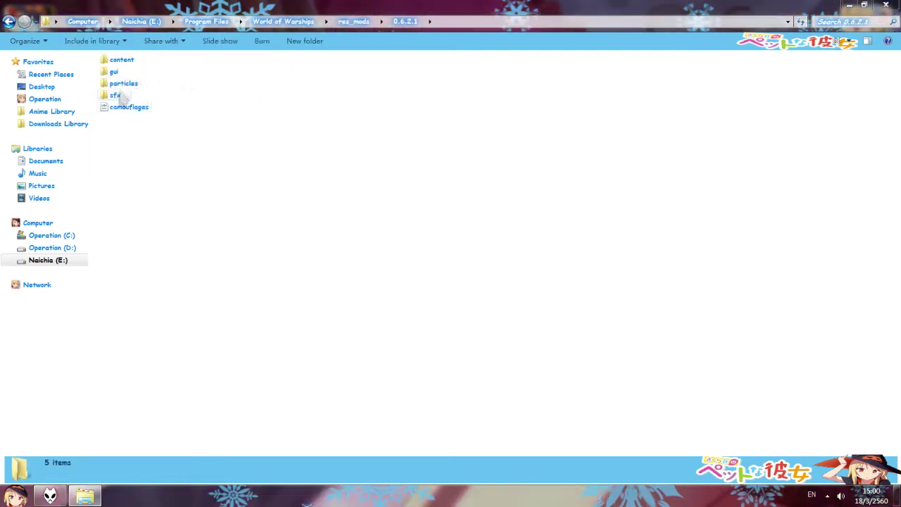
pyautogui.doubleClick(116, 72)
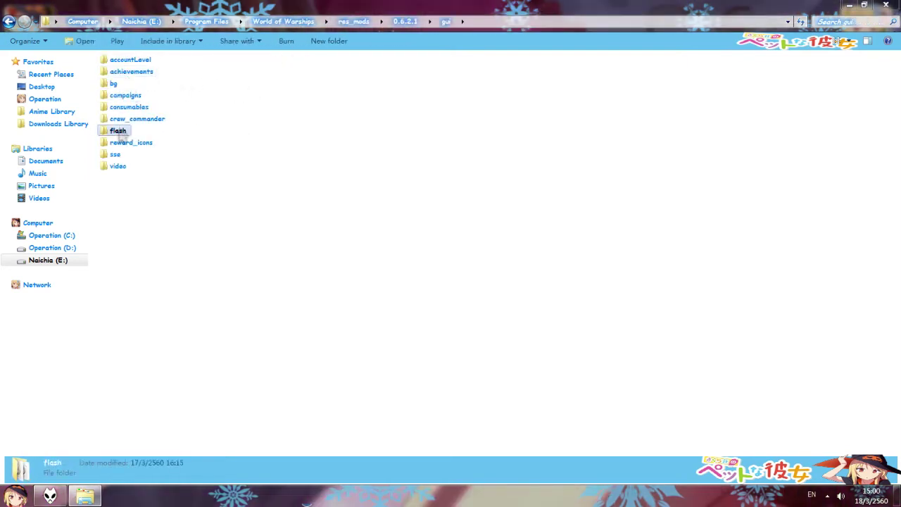
pyautogui.doubleClick(117, 129)
# Highlight all the folders and Shockwave Flash files in the flash folder, then clear the selection.
pyautogui.moveTo(156, 164); pyautogui.dragTo(99, 55)
pyautogui.click(183, 152)
pyautogui.moveTo(183, 153); pyautogui.dragTo(98, 54)
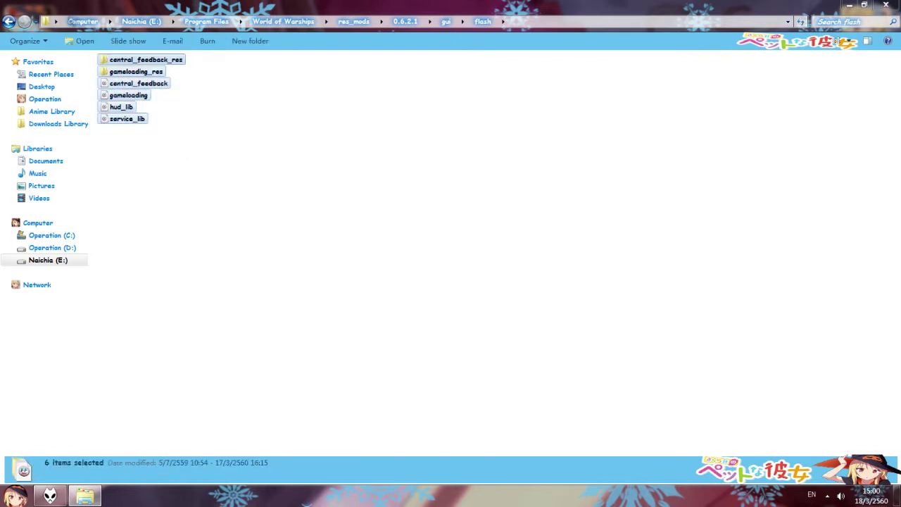
pyautogui.click(172, 132)
pyautogui.moveTo(176, 145); pyautogui.dragTo(91, 53)
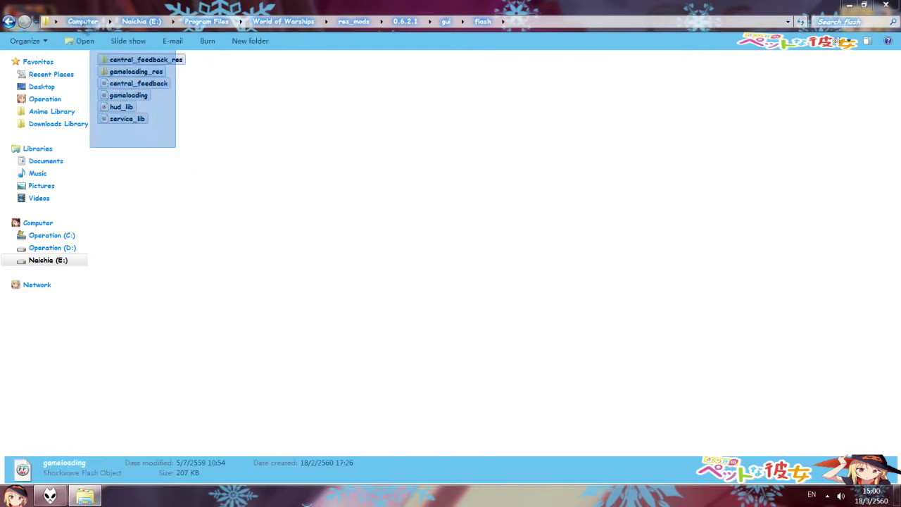
pyautogui.click(187, 143)
pyautogui.moveTo(187, 142); pyautogui.dragTo(99, 51)
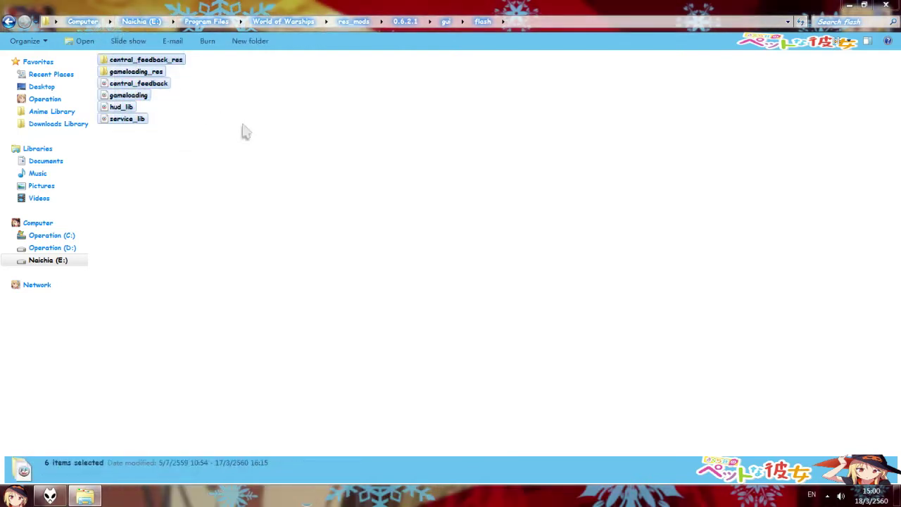
pyautogui.click(240, 129)
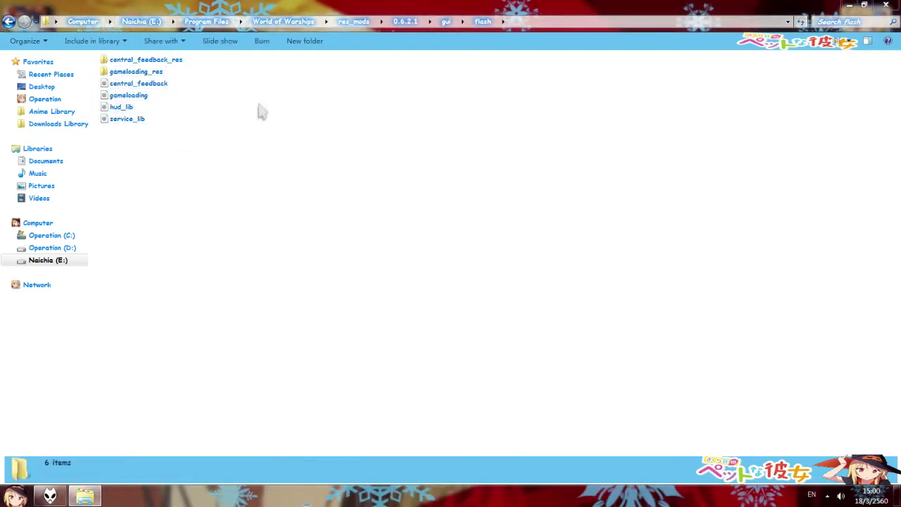
pyautogui.moveTo(156, 147); pyautogui.dragTo(99, 51)
pyautogui.click(221, 161)
pyautogui.moveTo(221, 161); pyautogui.dragTo(99, 51)
pyautogui.click(218, 94)
# Open the central_feedback_res folder and view the central_feedback_I35 image.
pyautogui.click(176, 62)
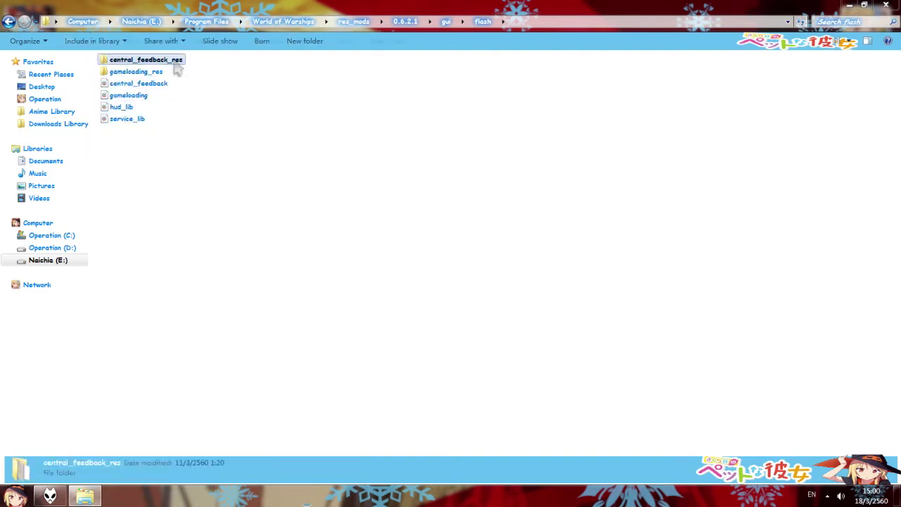
pyautogui.doubleClick(176, 62)
pyautogui.click(311, 119)
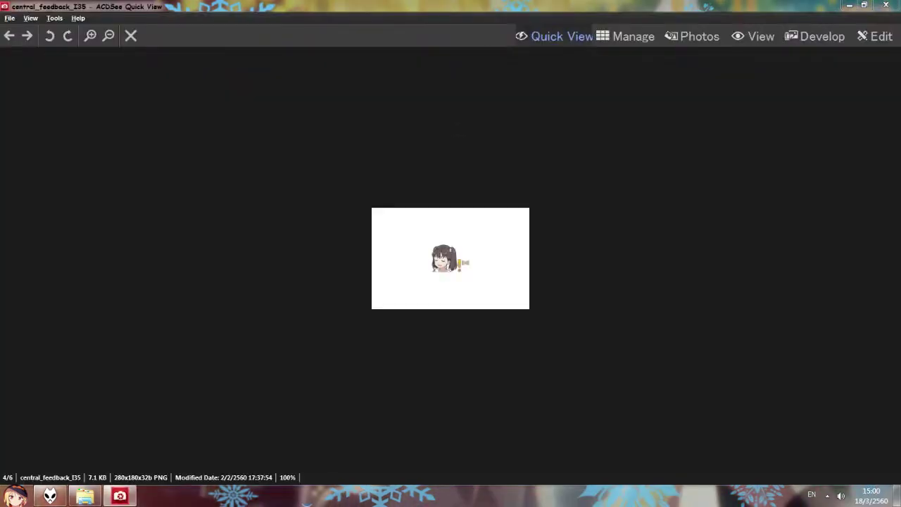
pyautogui.press('Escape')
# Return to the flash folder and point out the central_feedback and gameloading Flash files.
pyautogui.press('BackSpace')
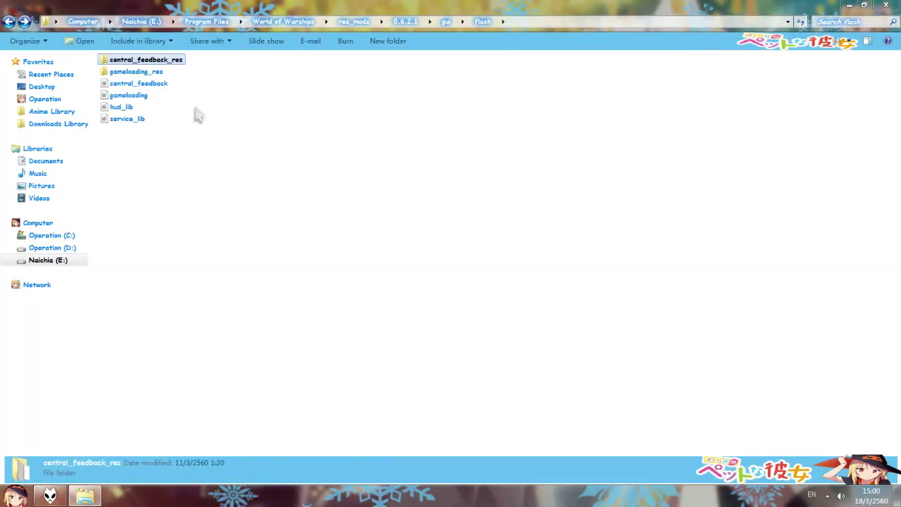
pyautogui.click(151, 86)
pyautogui.click(165, 105)
pyautogui.click(145, 95)
pyautogui.click(161, 104)
pyautogui.click(144, 95)
pyautogui.click(158, 107)
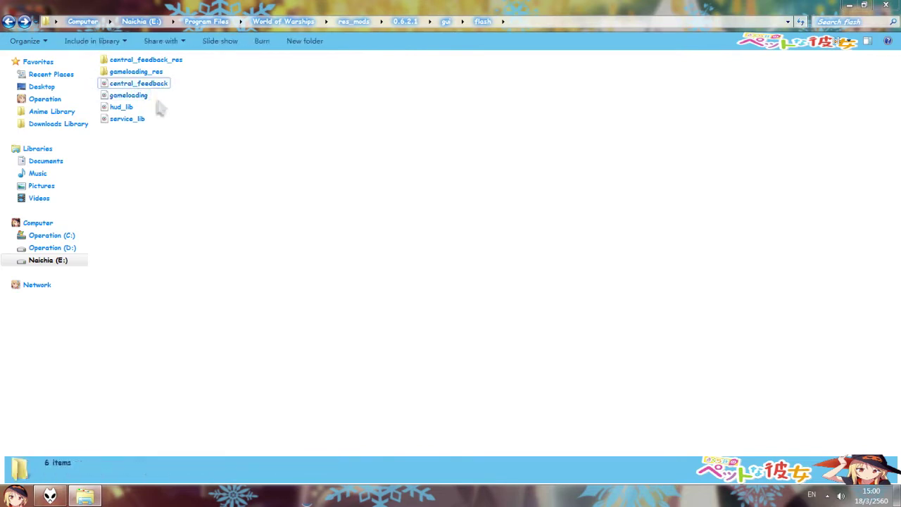
pyautogui.click(140, 98)
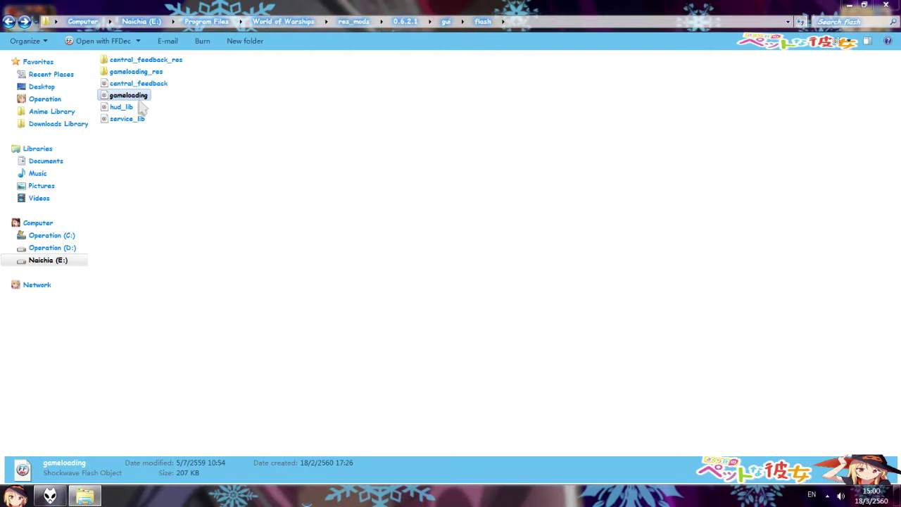
# Open the gameloading_res folder and highlight all its loading-screen images.
pyautogui.doubleClick(141, 72)
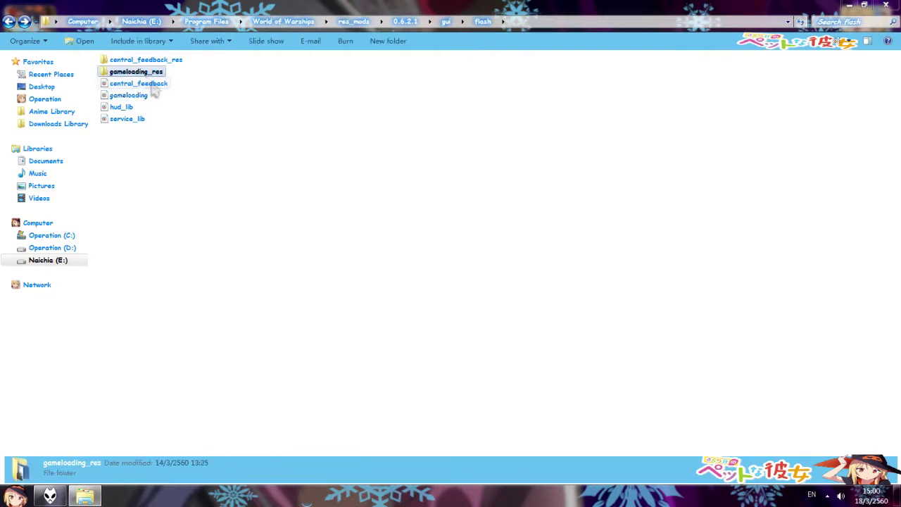
pyautogui.moveTo(162, 140); pyautogui.dragTo(190, 166)
pyautogui.moveTo(133, 165); pyautogui.dragTo(79, 62)
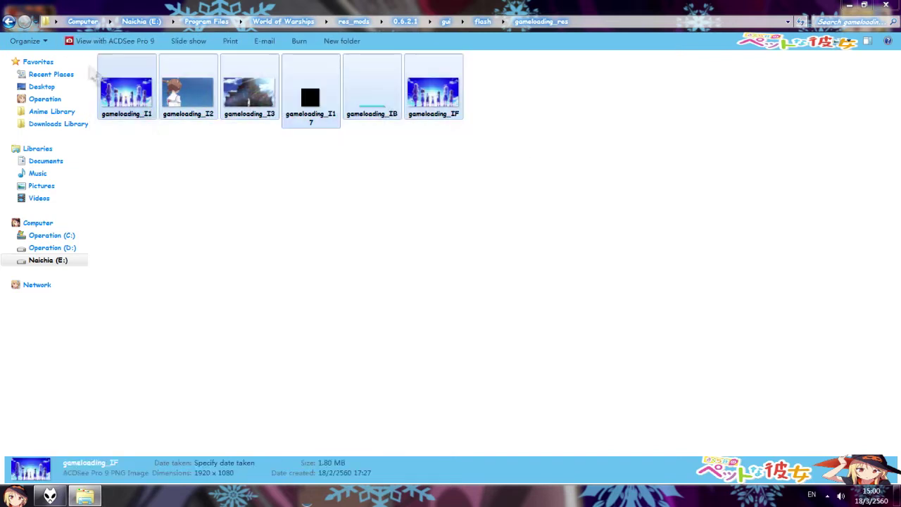
# Return to the flash folder, check the file commands available for central_feedback and select hud_lib.
pyautogui.press('BackSpace')
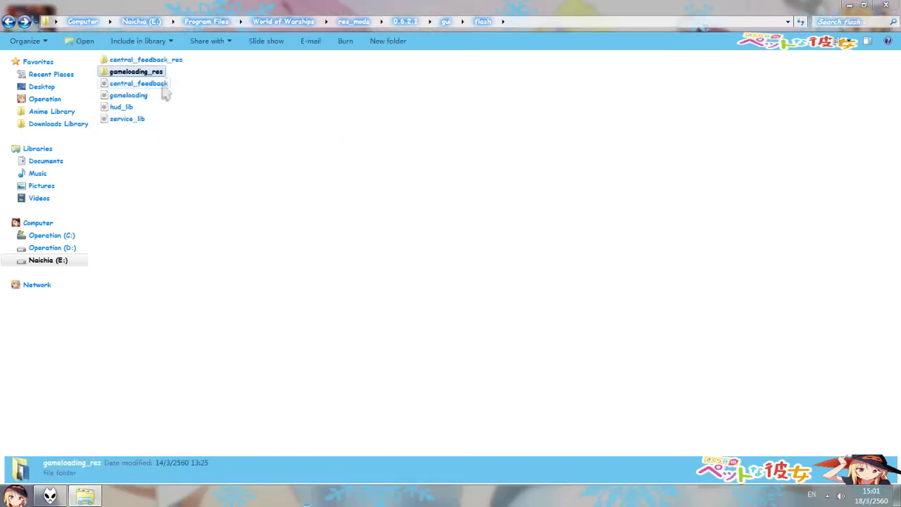
pyautogui.click(155, 83)
pyautogui.rightClick(163, 91)
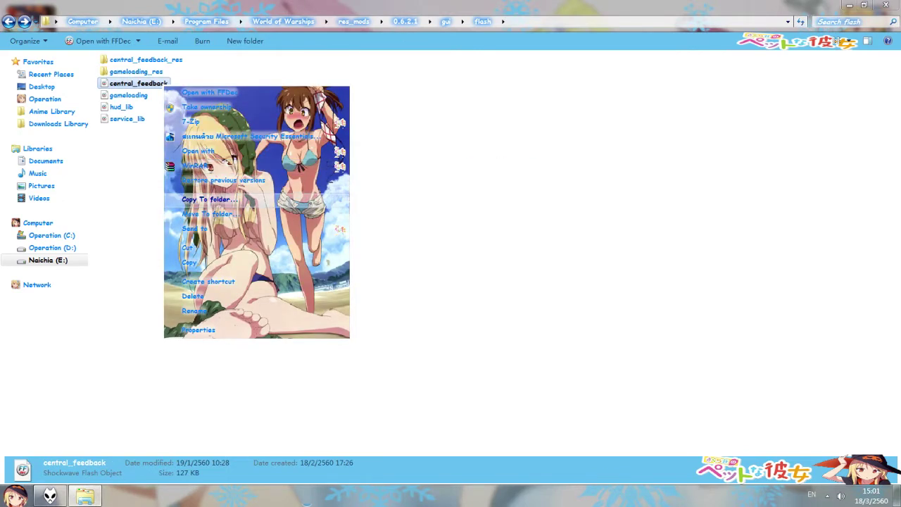
pyautogui.click(267, 368)
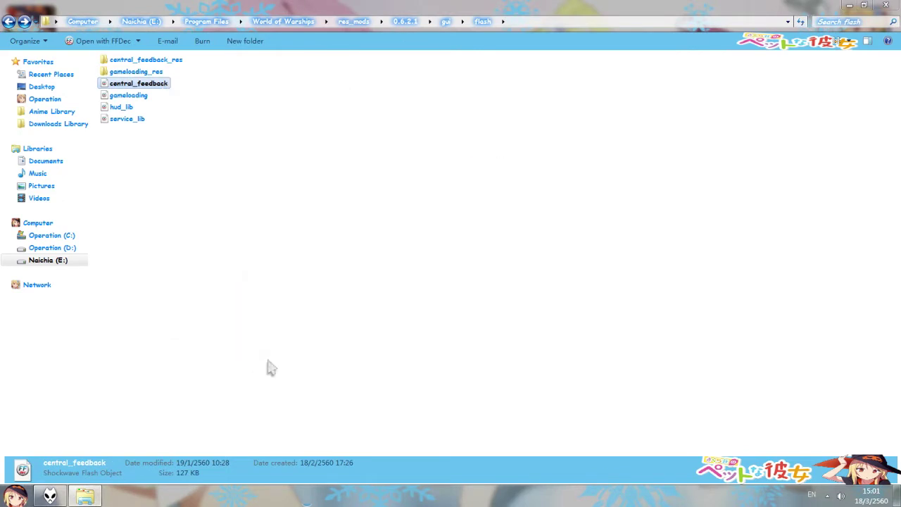
pyautogui.click(129, 110)
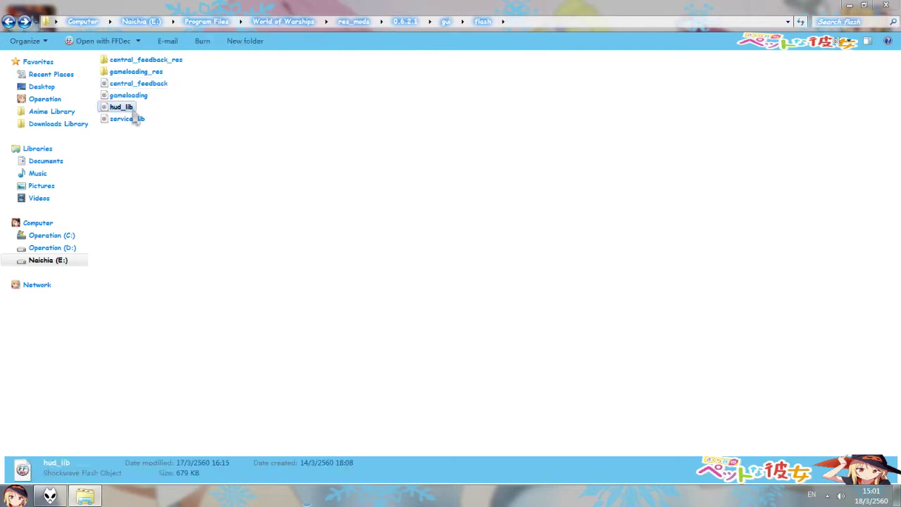
# Return to the World of Warships folder, open the res_mods 0.6.2.1 folder and highlight its contents.
pyautogui.click(192, 149)
pyautogui.click(278, 21)
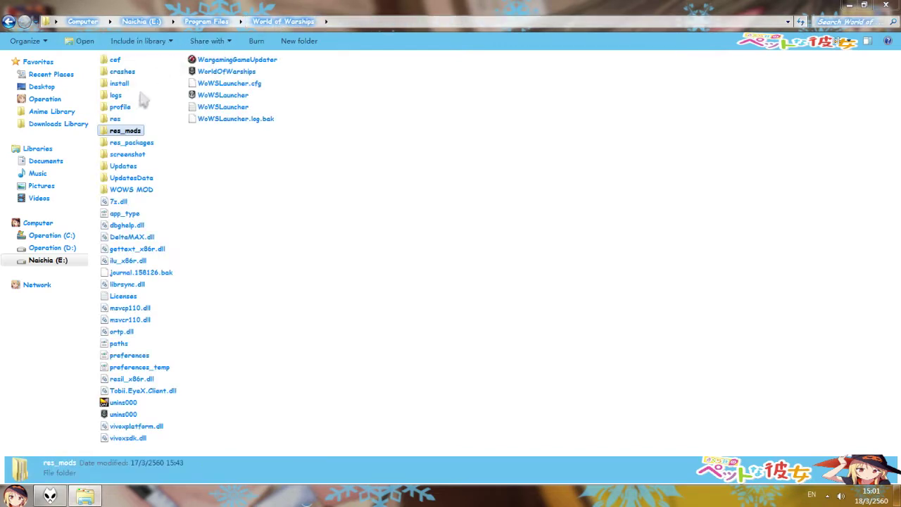
pyautogui.doubleClick(128, 131)
pyautogui.doubleClick(121, 60)
pyautogui.moveTo(140, 136); pyautogui.dragTo(109, 33)
pyautogui.click(221, 128)
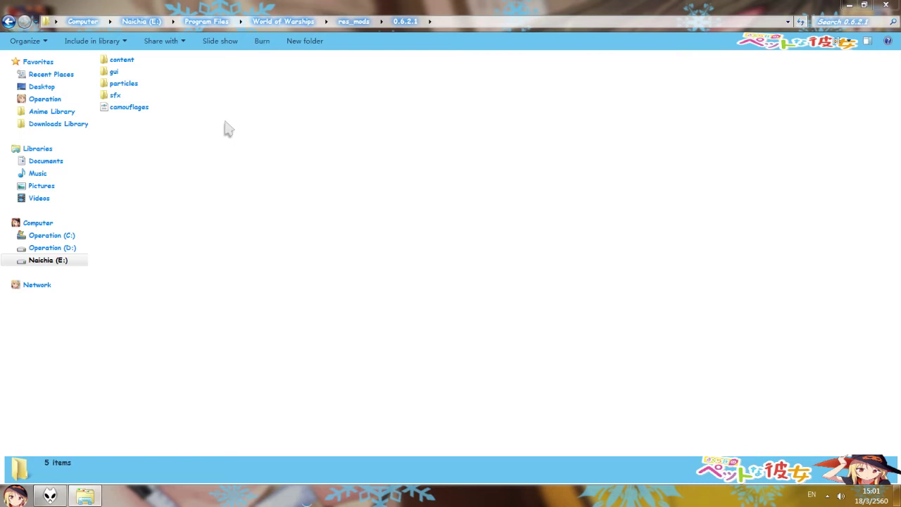
# Open the WOWS MOD folder in World of Warships and point out wows_unpacker_gui, cancelling its launch.
pyautogui.click(283, 21)
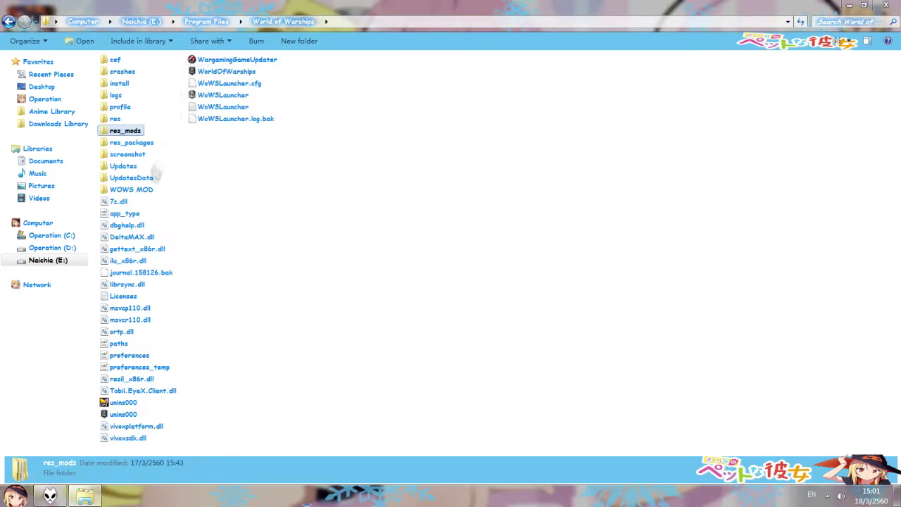
pyautogui.doubleClick(138, 189)
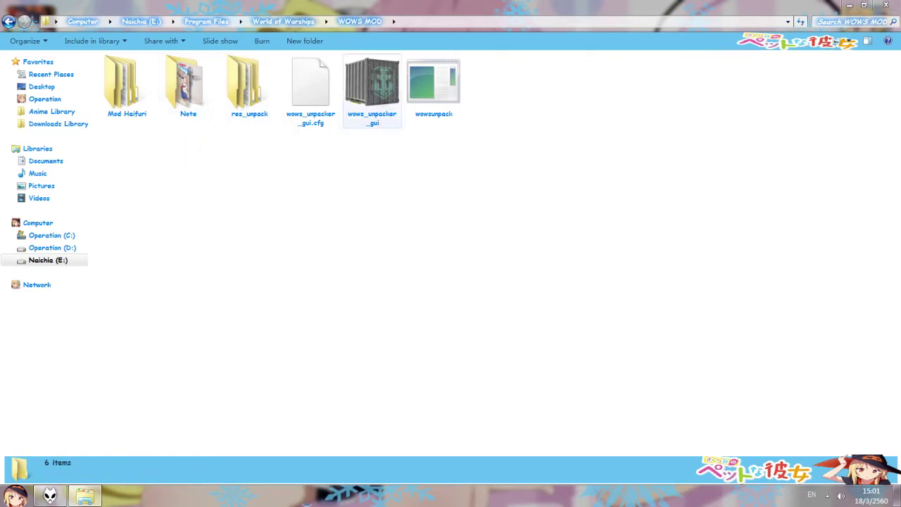
pyautogui.click(377, 115)
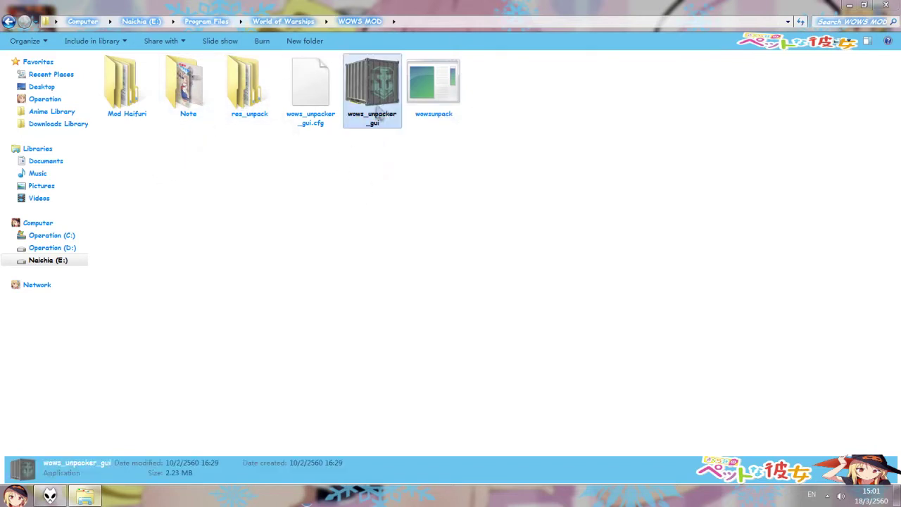
pyautogui.doubleClick(380, 116)
pyautogui.click(525, 257)
pyautogui.click(350, 221)
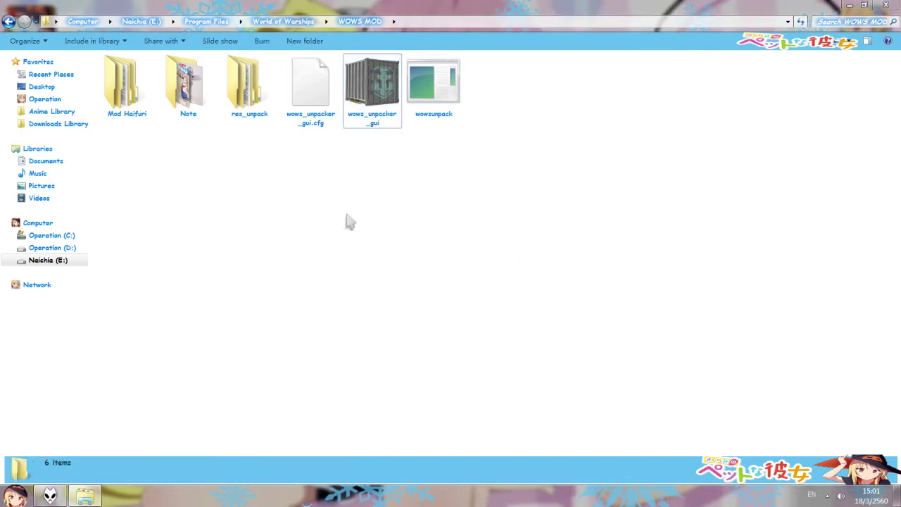
# Open the flash folder under res_unpack and gui, and highlight the unpacked Flash files.
pyautogui.doubleClick(249, 92)
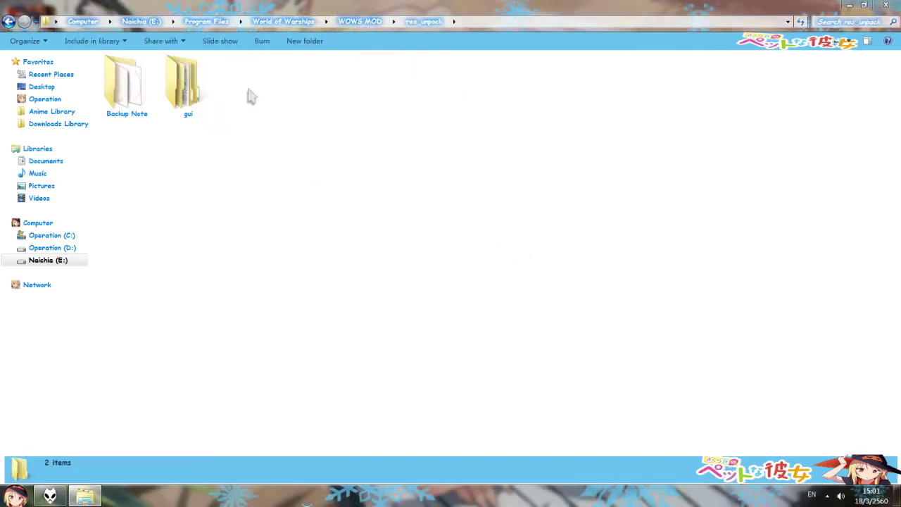
pyautogui.doubleClick(188, 84)
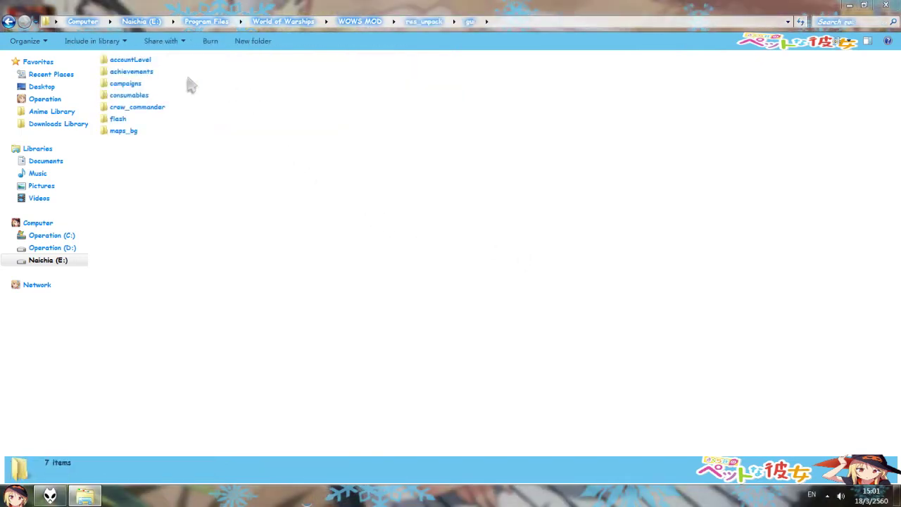
pyautogui.doubleClick(118, 119)
pyautogui.moveTo(210, 203); pyautogui.dragTo(91, 52)
# Try to delete central_feedback, custom_hud and graphics_lib from the unpacked flash folder, and go back up to res_unpack.
pyautogui.moveTo(152, 94); pyautogui.dragTo(83, 15)
pyautogui.click(176, 97)
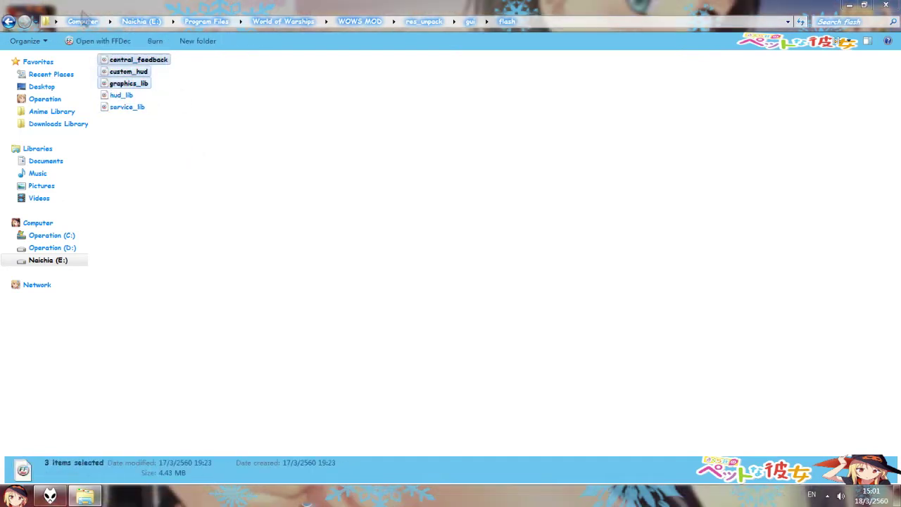
pyautogui.press('Delete')
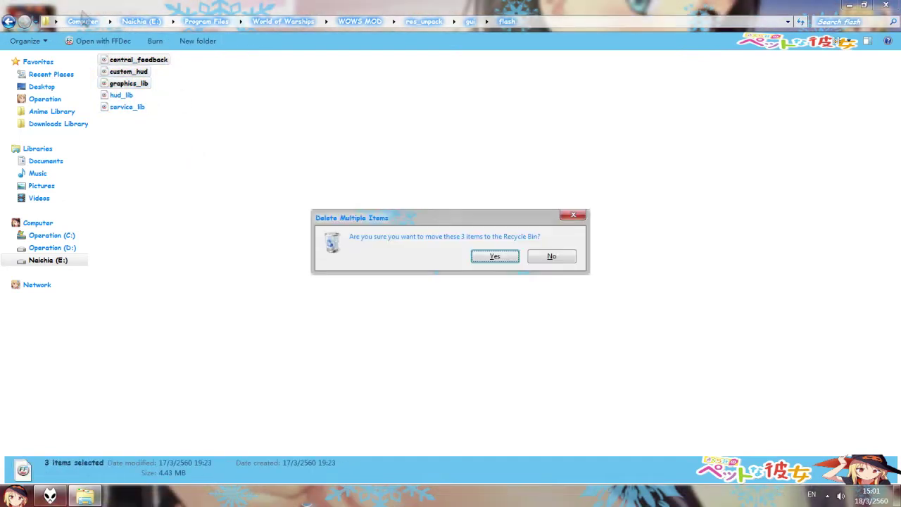
pyautogui.press('Escape')
pyautogui.moveTo(305, 221); pyautogui.dragTo(81, 8)
pyautogui.press('Delete')
pyautogui.press('Return')
pyautogui.hotkey('alt', 'Up')
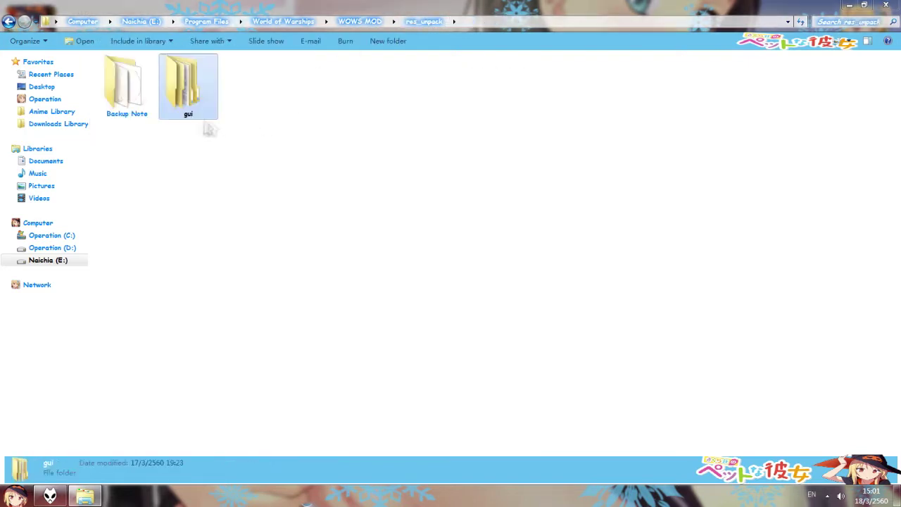
# Run wows_unpacker_gui from the WOWS MOD folder, load the packed content tree and return to the folder window.
pyautogui.click(359, 21)
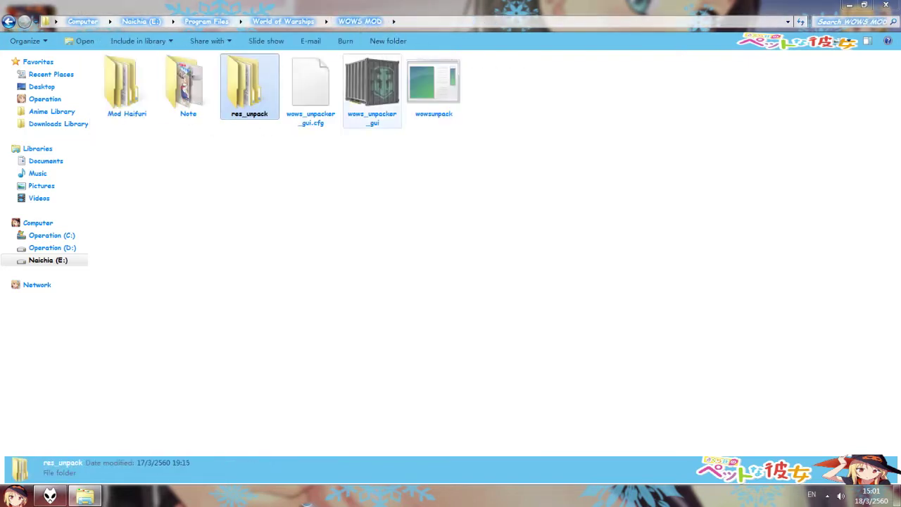
pyautogui.doubleClick(354, 104)
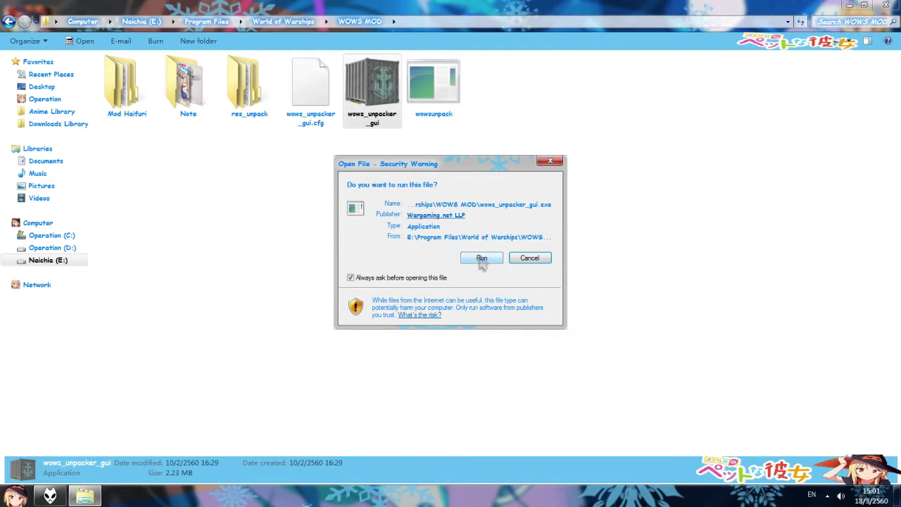
pyautogui.click(530, 259)
pyautogui.doubleClick(371, 109)
pyautogui.click(483, 259)
pyautogui.click(301, 348)
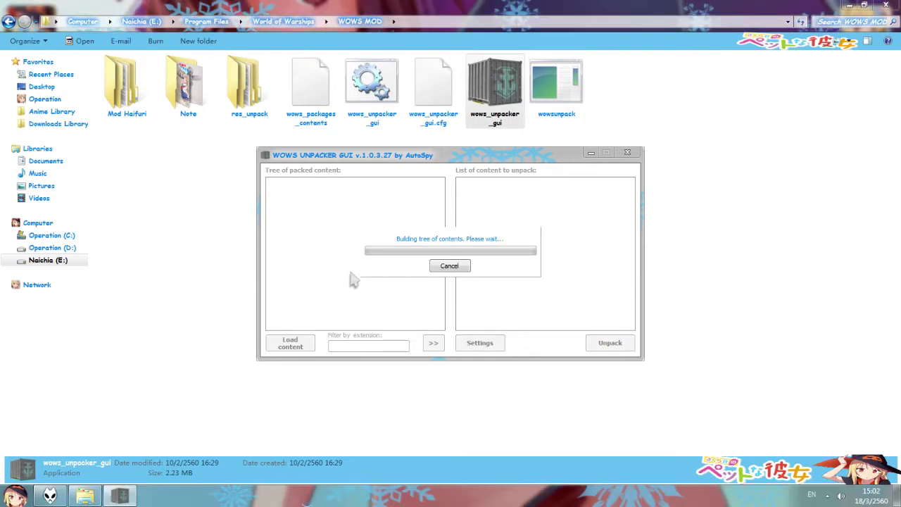
pyautogui.click(193, 213)
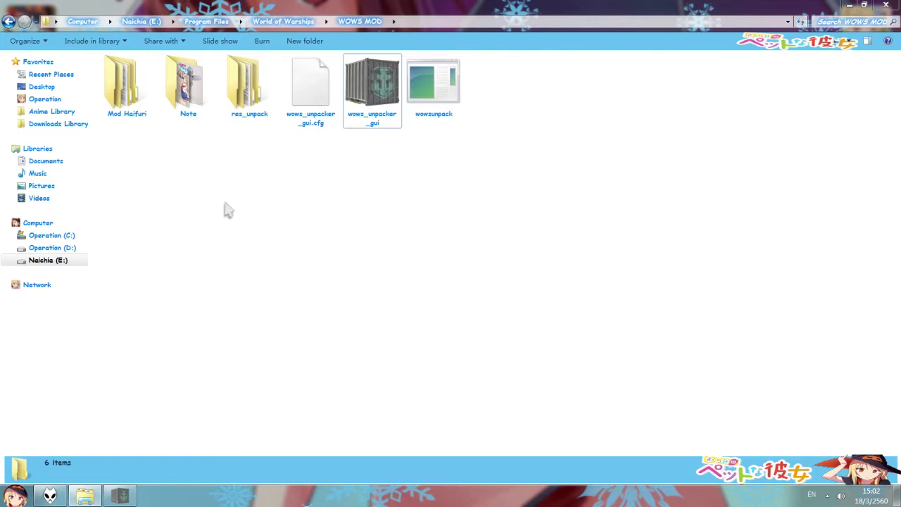
# Open the Operation folder and point out the JPEXS Free Flash Decompiler shortcut.
pyautogui.click(60, 262)
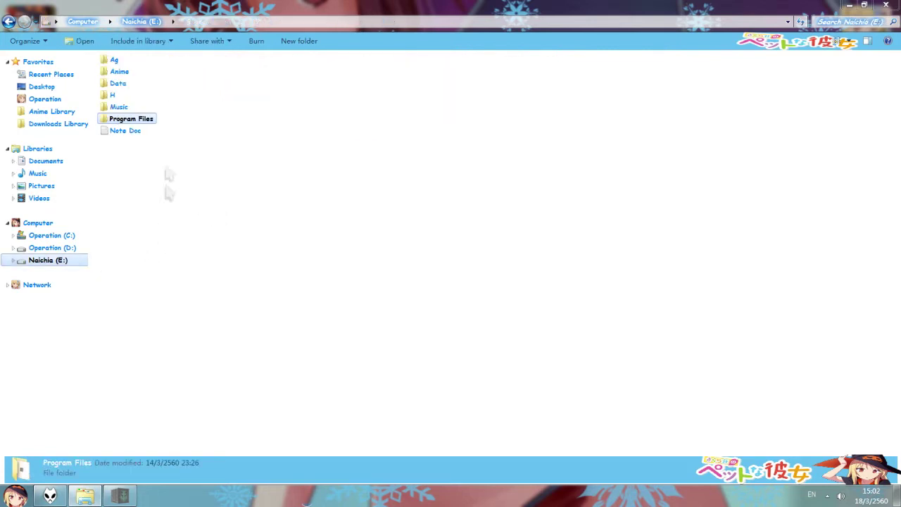
pyautogui.click(45, 99)
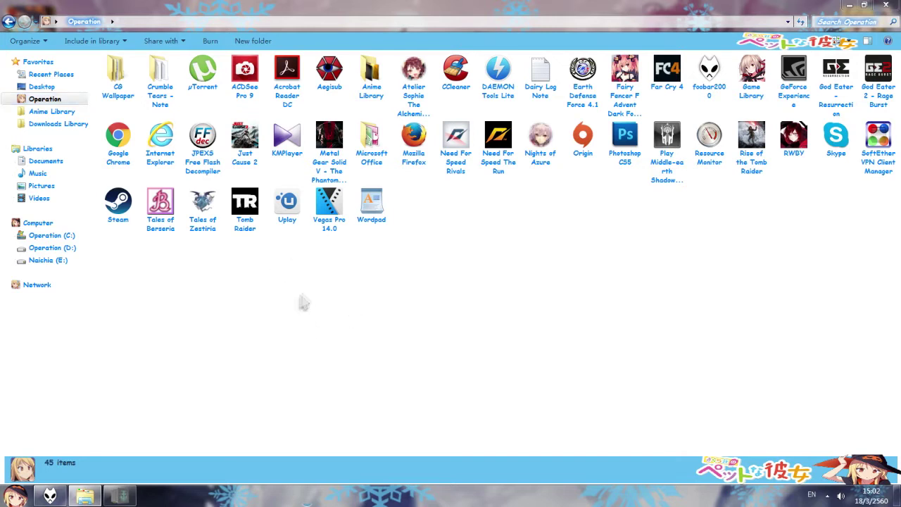
pyautogui.click(206, 164)
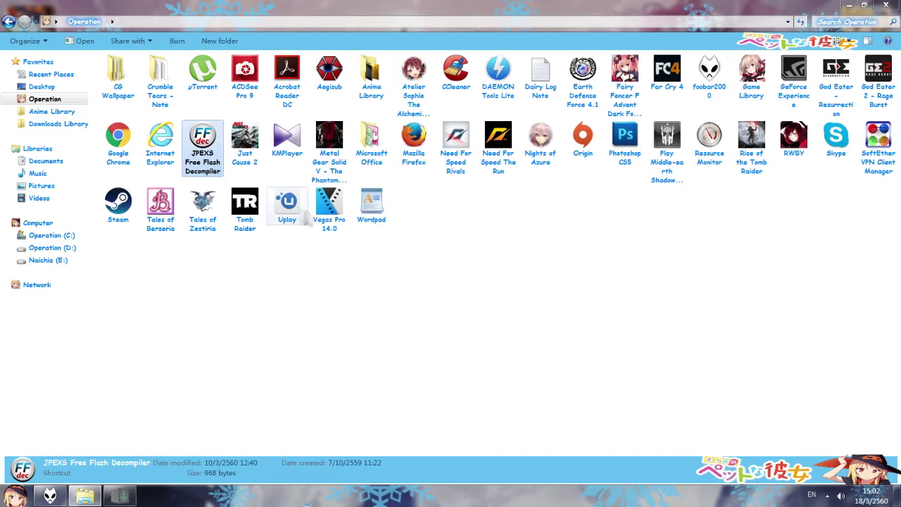
pyautogui.click(202, 172)
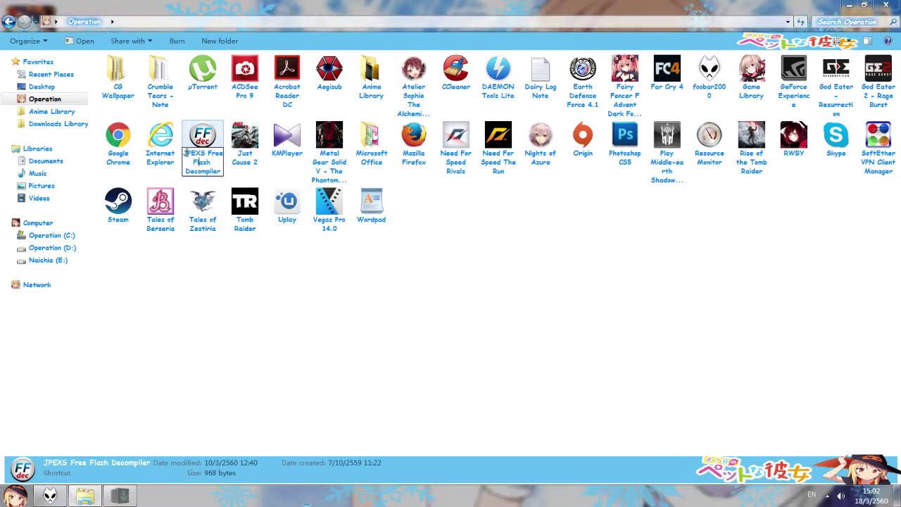
pyautogui.click(486, 238)
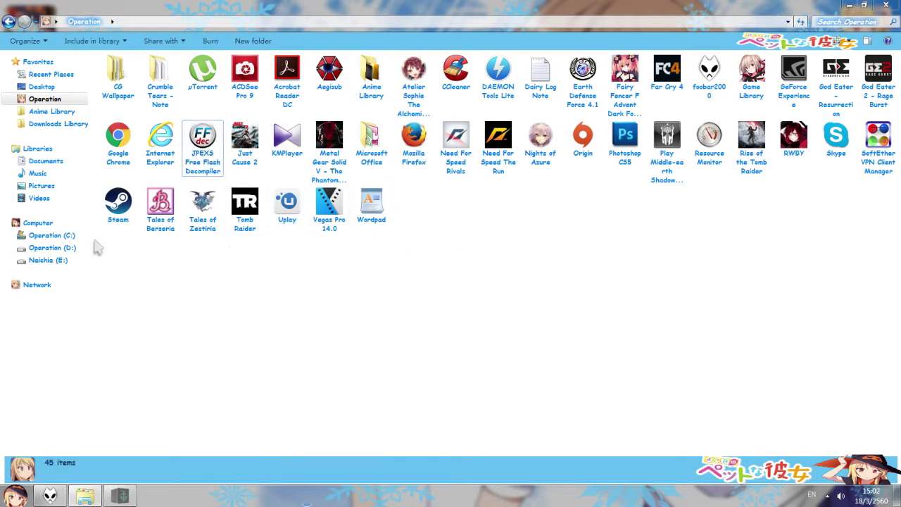
pyautogui.click(204, 148)
pyautogui.doubleClick(206, 162)
pyautogui.click(183, 326)
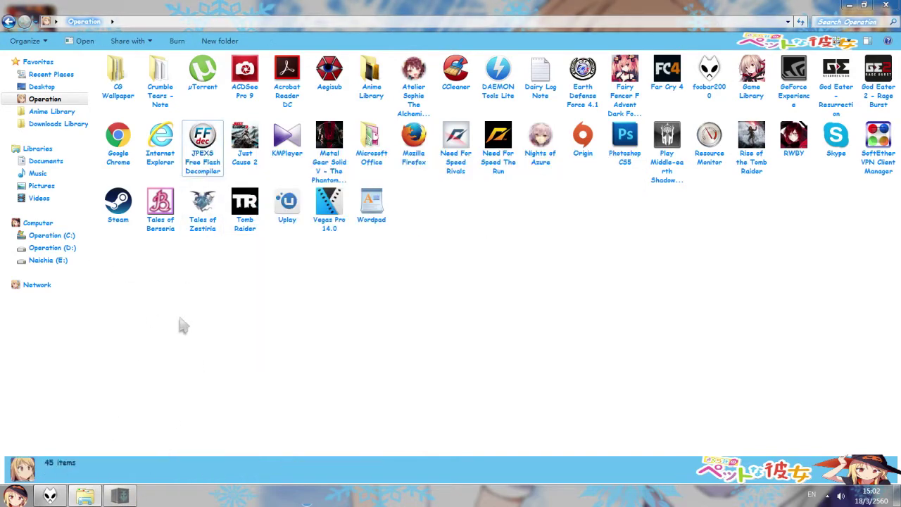
# Navigate from Naichia (E:) through Program Files and World of Warships to res_mods and highlight the 0.6.2.1 folder.
pyautogui.click(56, 262)
pyautogui.click(134, 121)
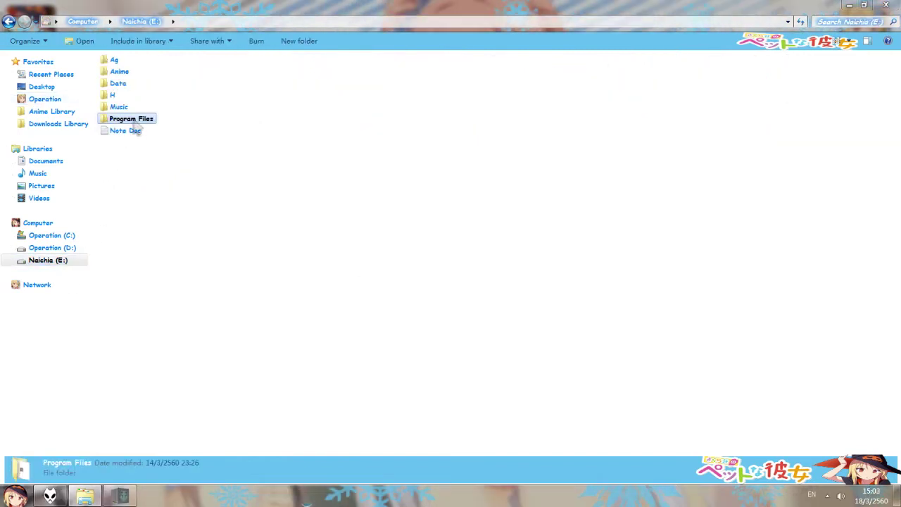
pyautogui.doubleClick(135, 121)
pyautogui.click(162, 76)
pyautogui.click(202, 81)
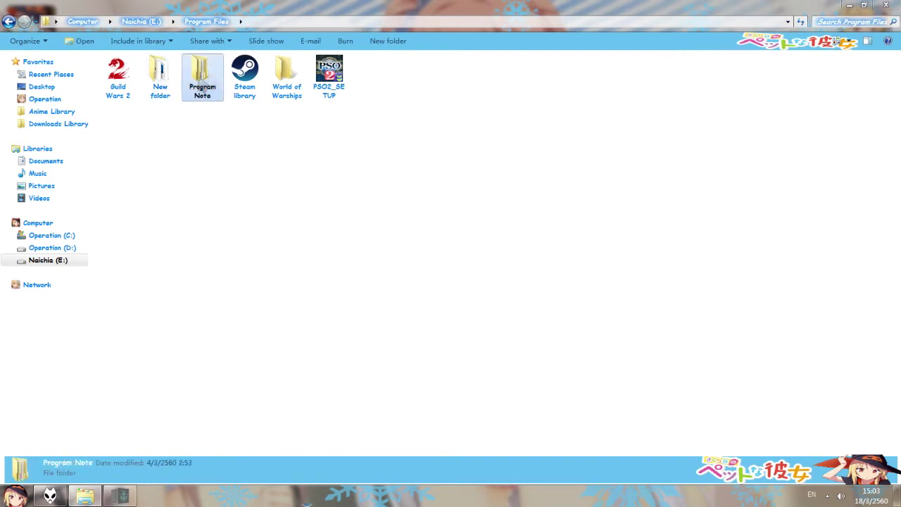
pyautogui.doubleClick(287, 74)
pyautogui.doubleClick(124, 132)
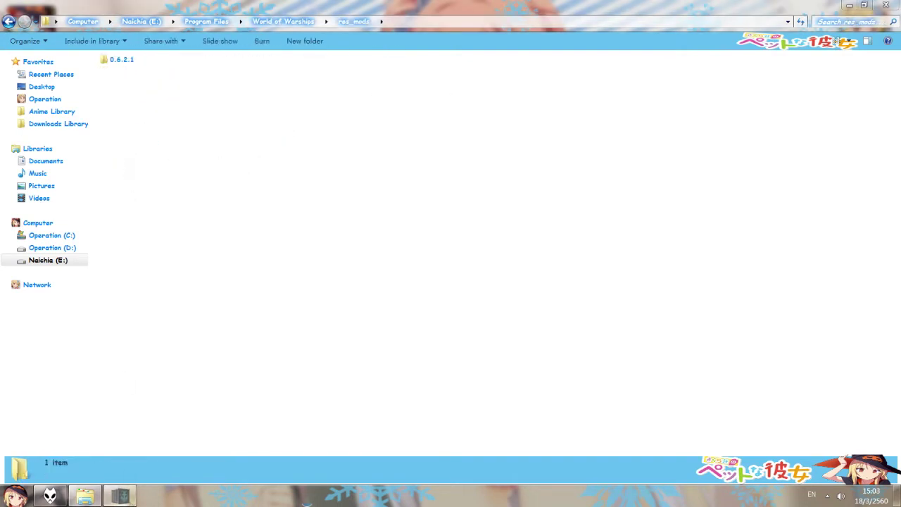
pyautogui.moveTo(100, 51); pyautogui.dragTo(141, 152)
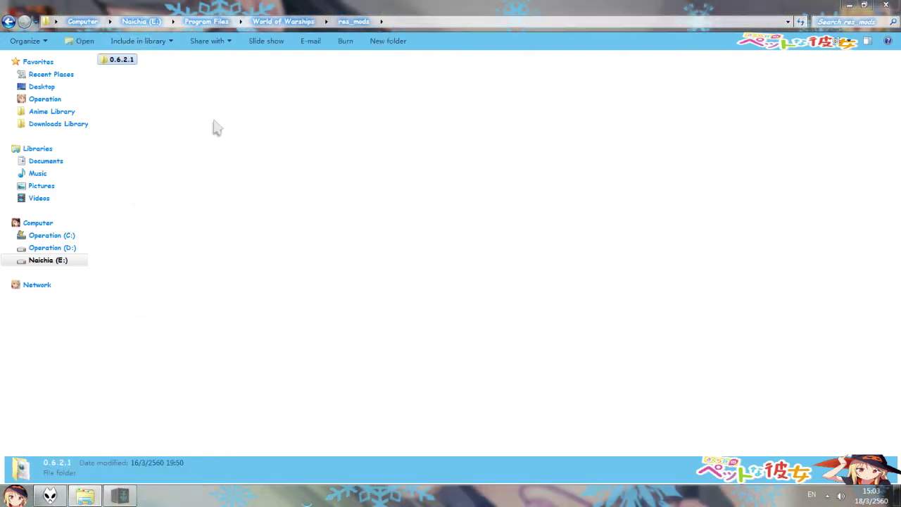
# Open the 0.6.2.1 folder and point out its content, gui, particles and sfx folders and the camouflages file.
pyautogui.press('Return')
pyautogui.moveTo(201, 139); pyautogui.dragTo(105, 56)
pyautogui.click(200, 144)
pyautogui.click(353, 22)
pyautogui.click(157, 94)
pyautogui.click(120, 62)
pyautogui.press('Return')
pyautogui.click(130, 65)
pyautogui.click(188, 76)
pyautogui.moveTo(172, 79); pyautogui.dragTo(115, 119)
pyautogui.click(229, 172)
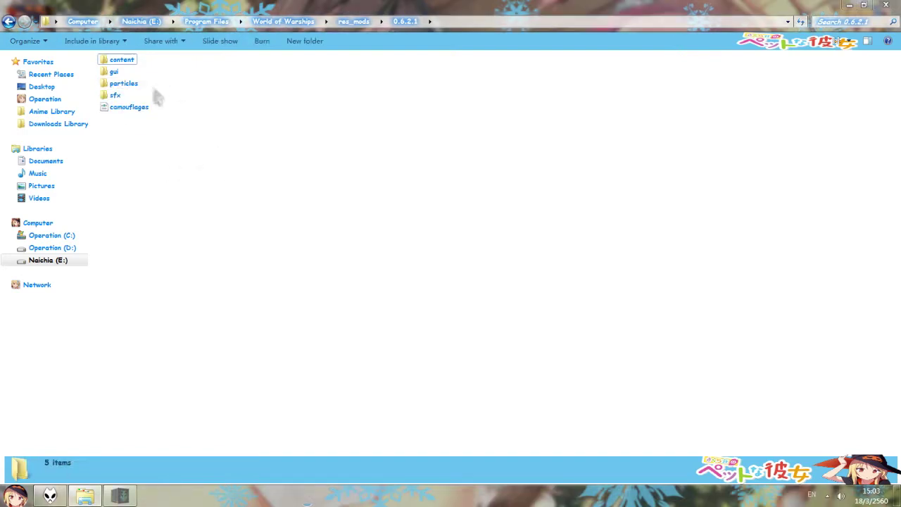
# Open the gui folder and highlight all its subfolders, from accountLevel to video.
pyautogui.click(115, 72)
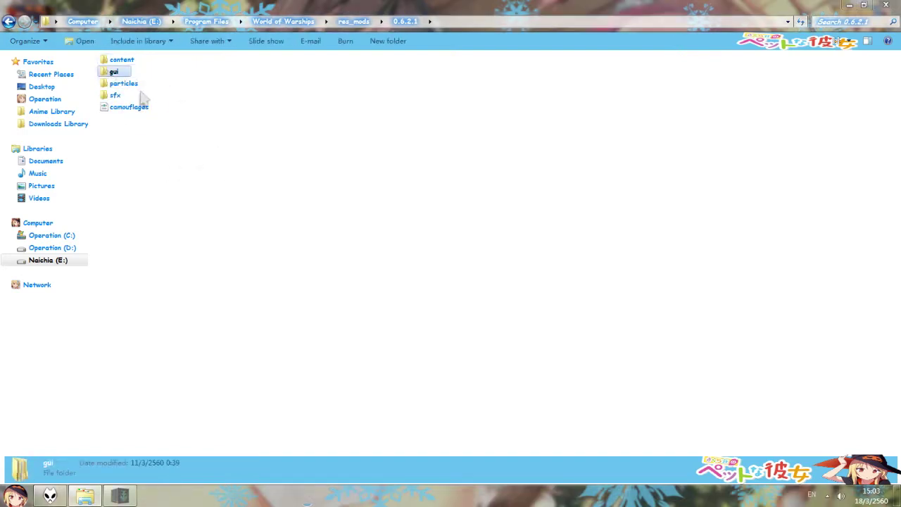
pyautogui.press('Return')
pyautogui.moveTo(184, 215); pyautogui.dragTo(91, 53)
pyautogui.click(143, 133)
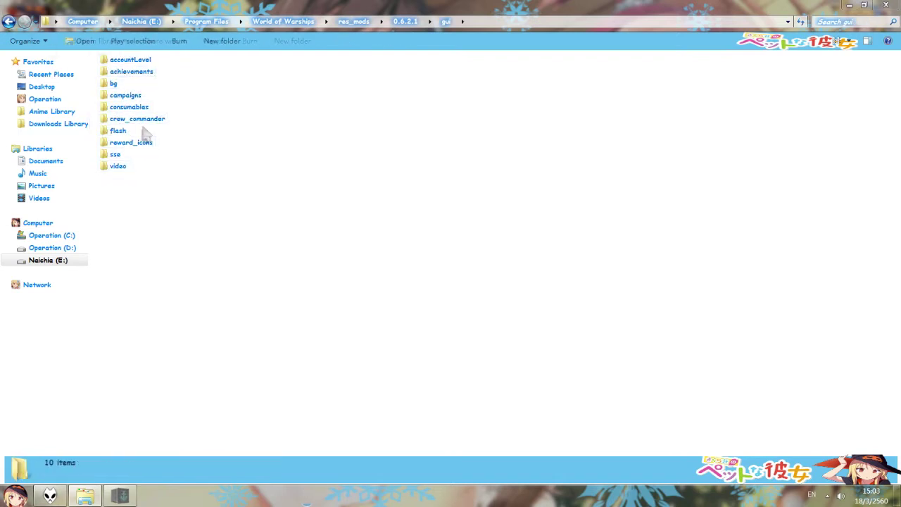
pyautogui.moveTo(201, 206); pyautogui.dragTo(91, 50)
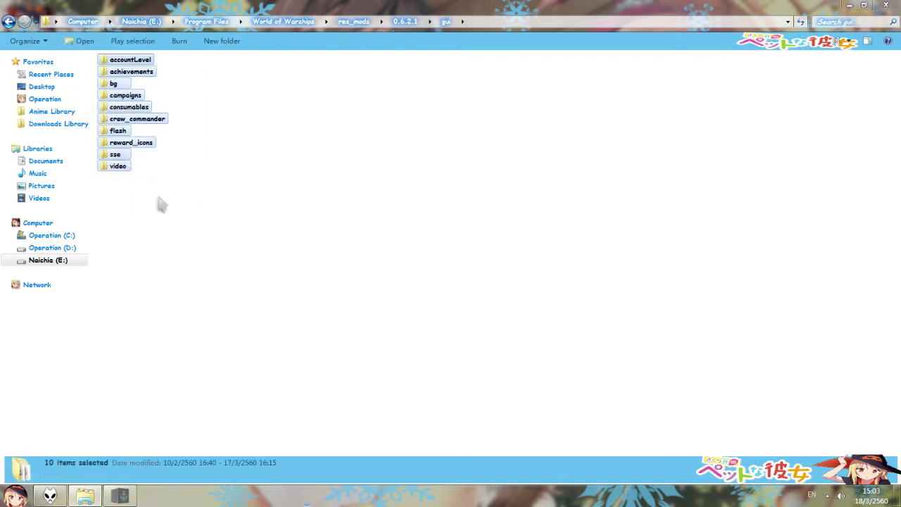
pyautogui.moveTo(157, 197); pyautogui.dragTo(90, 50)
pyautogui.click(211, 169)
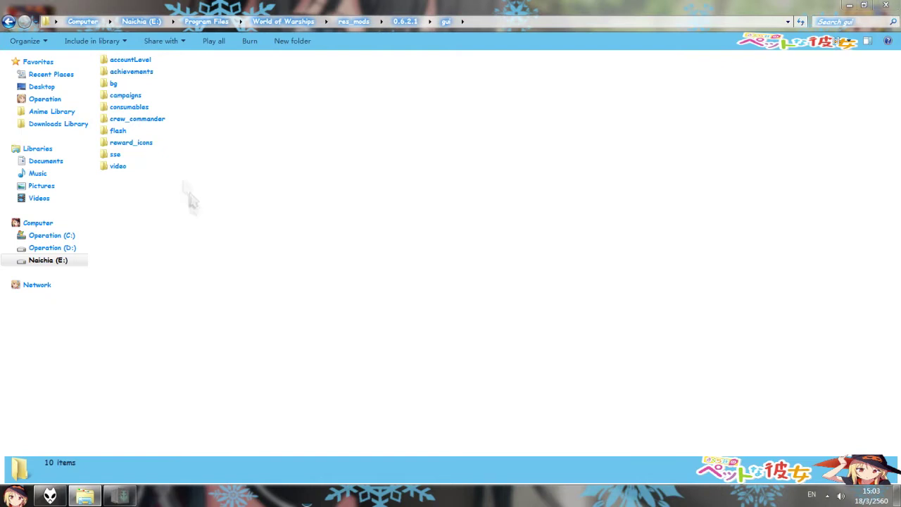
pyautogui.moveTo(191, 209); pyautogui.dragTo(112, 149)
pyautogui.click(231, 205)
pyautogui.moveTo(231, 204); pyautogui.dragTo(88, 50)
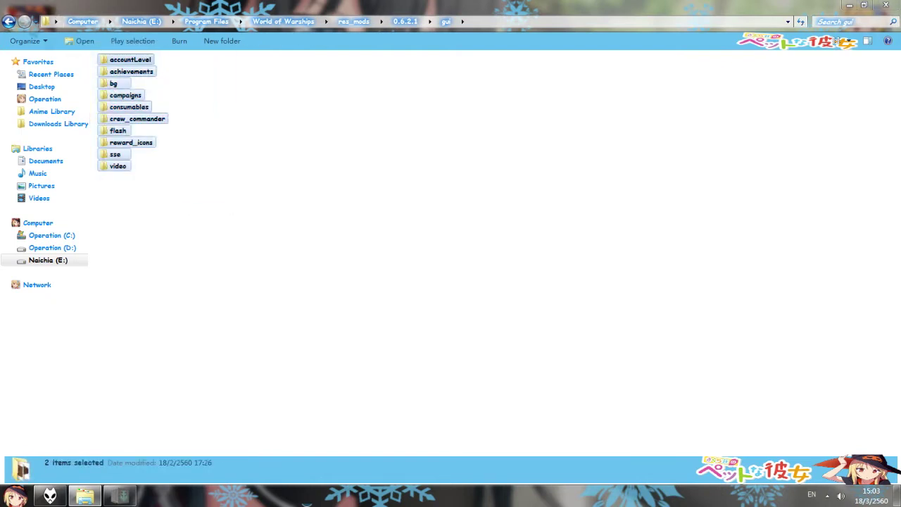
pyautogui.moveTo(225, 203); pyautogui.dragTo(89, 51)
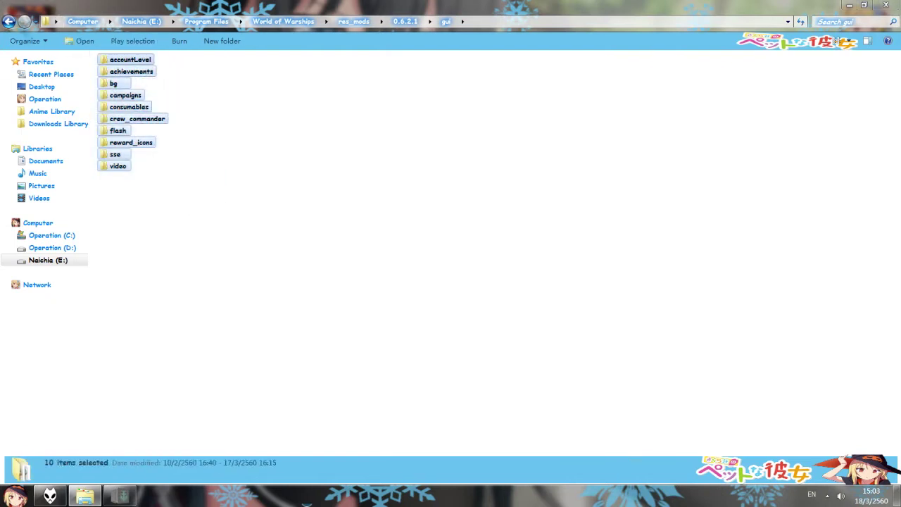
# Open the flash folder inside gui and select the central_feedback and gameloading Flash files.
pyautogui.click(126, 131)
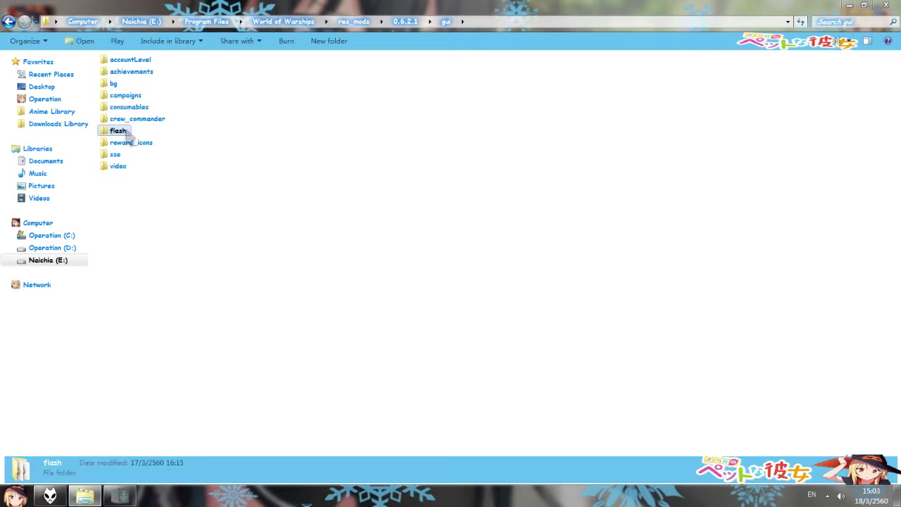
pyautogui.doubleClick(127, 134)
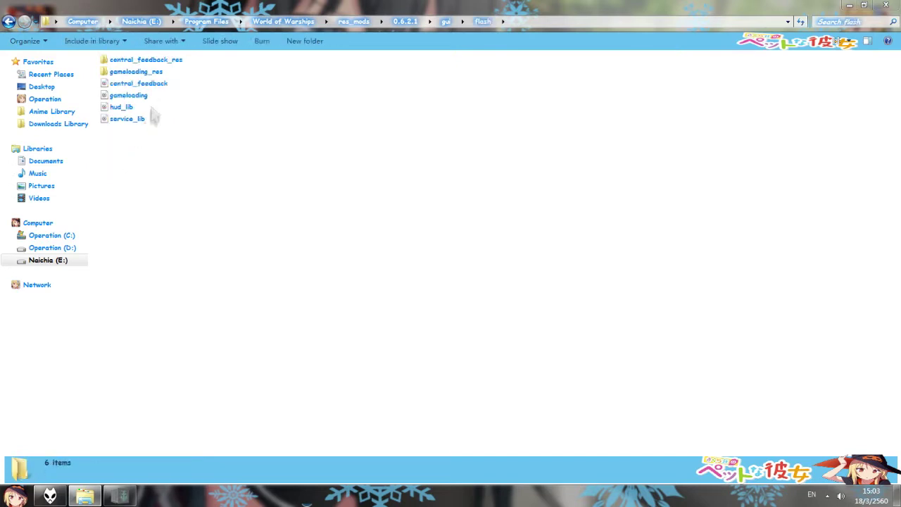
pyautogui.moveTo(167, 103); pyautogui.dragTo(130, 79)
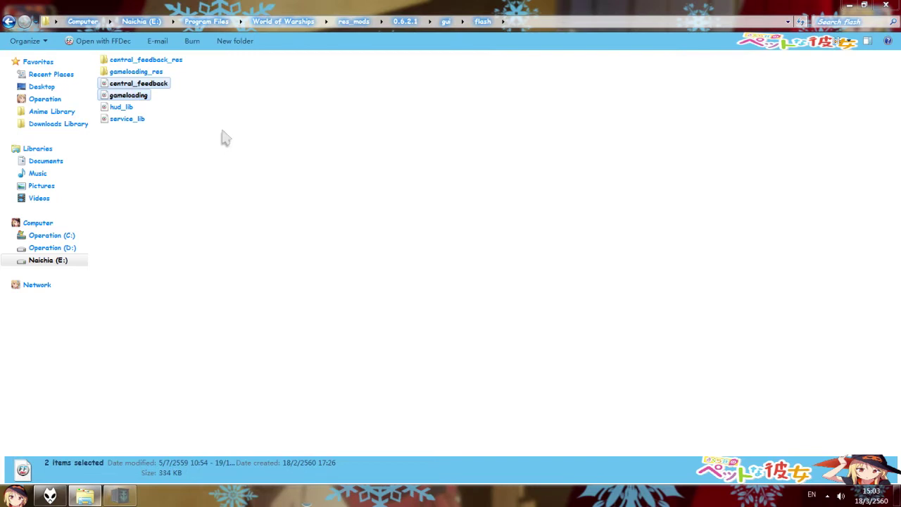
# Highlight the hud_lib and service_lib files alongside the other Flash files in the flash folder.
pyautogui.click(255, 109)
pyautogui.moveTo(177, 102); pyautogui.dragTo(138, 80)
pyautogui.click(150, 112)
pyautogui.moveTo(155, 130); pyautogui.dragTo(107, 193)
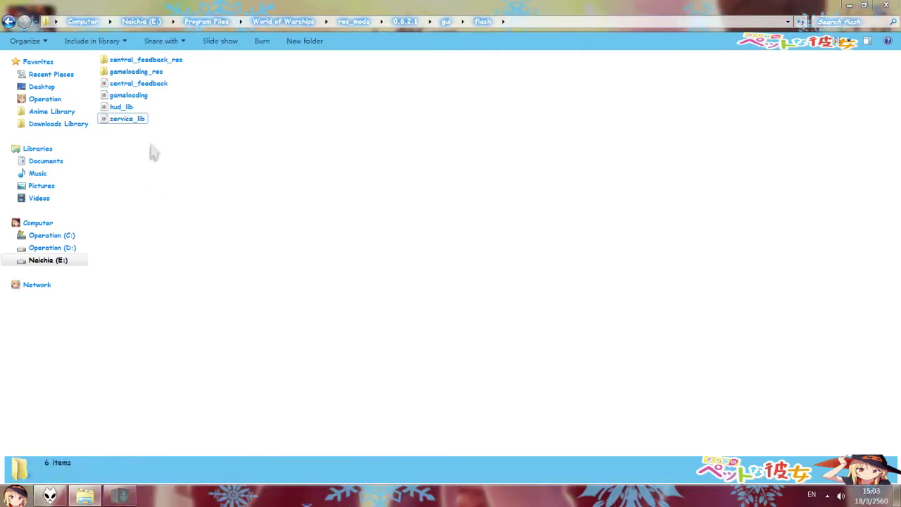
pyautogui.moveTo(152, 128); pyautogui.dragTo(106, 189)
pyautogui.moveTo(179, 83); pyautogui.dragTo(113, 225)
pyautogui.moveTo(171, 125); pyautogui.dragTo(127, 87)
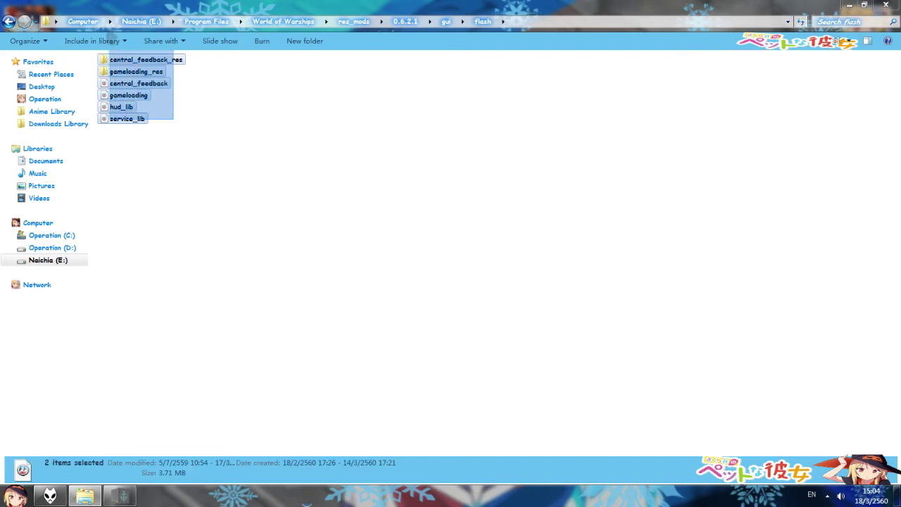
pyautogui.click(195, 159)
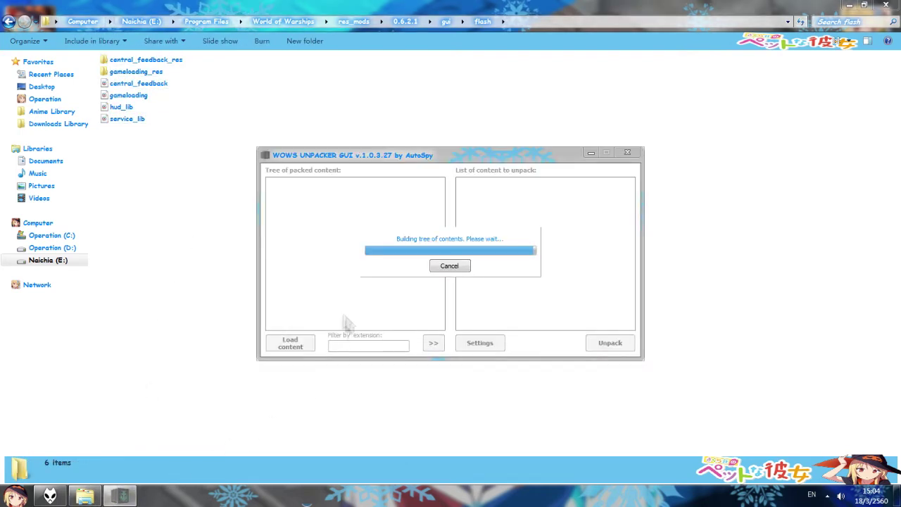
# Go back to the World of Warships folder, open WOWS MOD and show its full path.
pyautogui.click(183, 248)
pyautogui.click(283, 22)
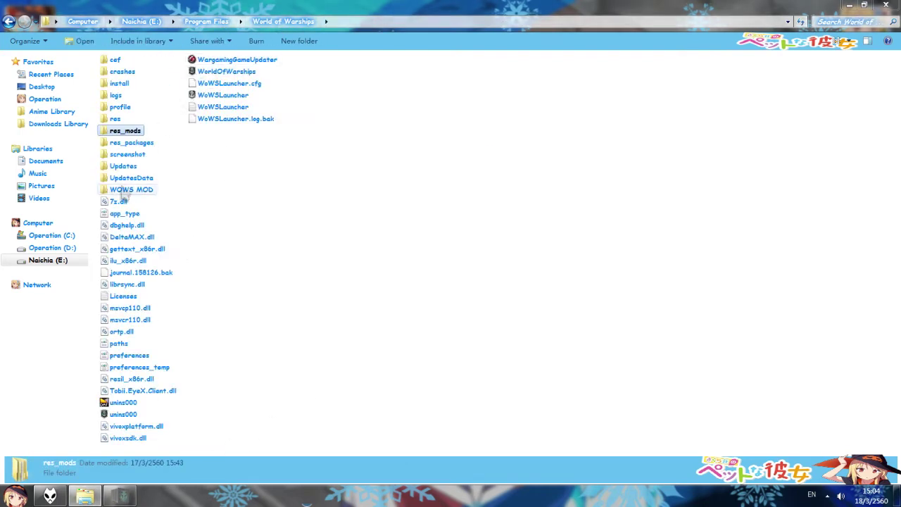
pyautogui.doubleClick(122, 191)
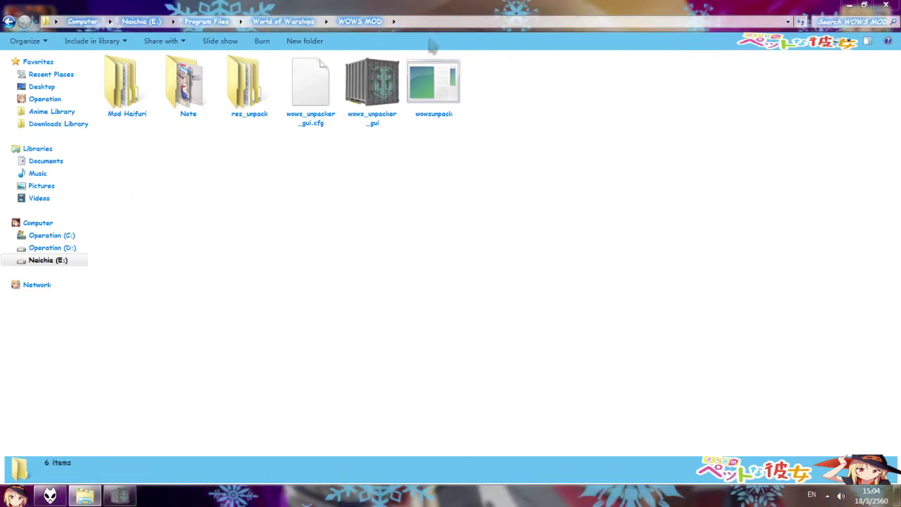
pyautogui.doubleClick(437, 10)
pyautogui.doubleClick(406, 34)
pyautogui.click(406, 22)
pyautogui.doubleClick(366, 9)
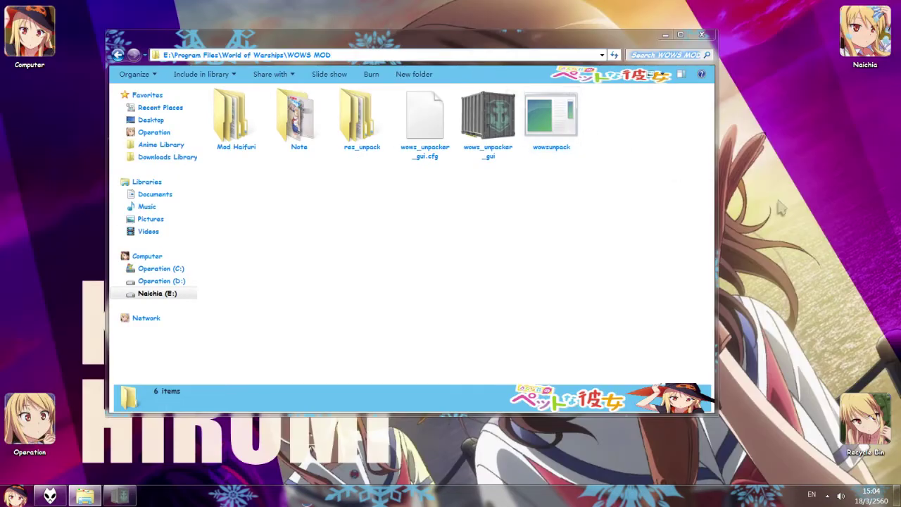
pyautogui.doubleClick(560, 47)
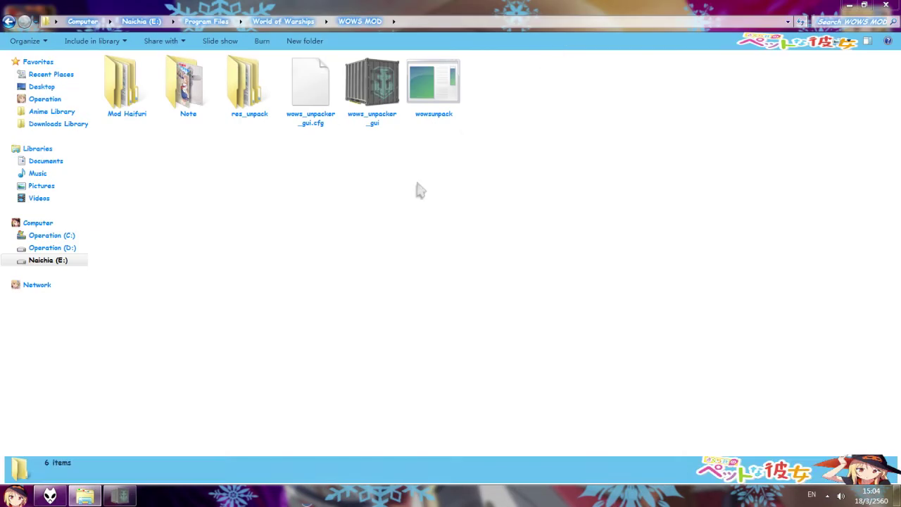
# Switch to WOWS Unpacker GUI, expand res and gui in the packed content tree and look through the gui subfolders.
pyautogui.click(120, 496)
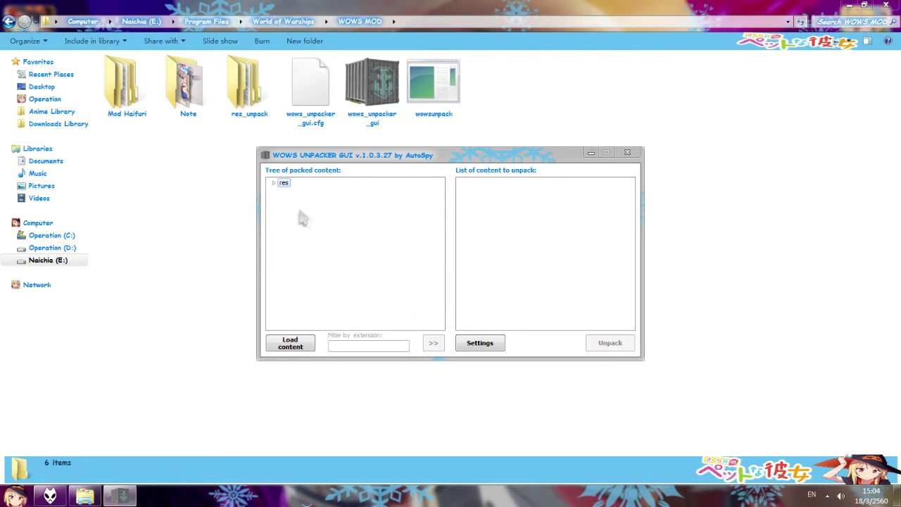
pyautogui.click(273, 183)
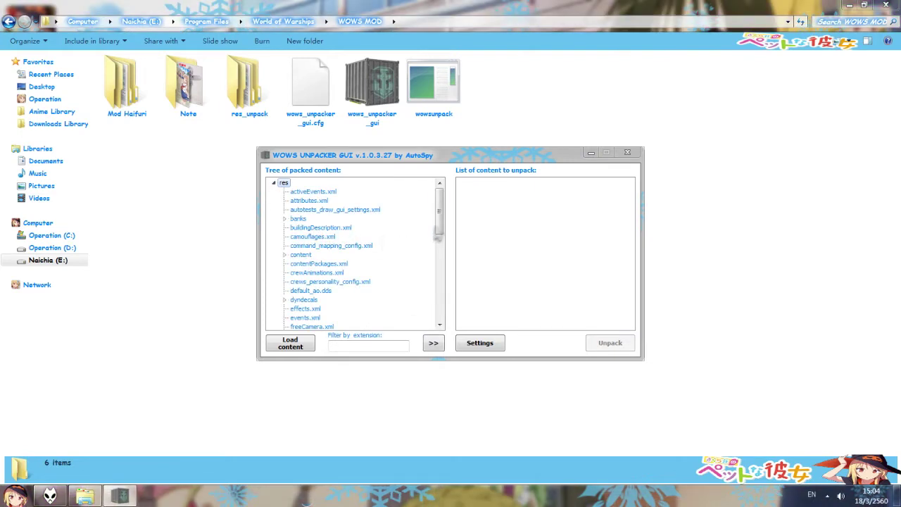
pyautogui.moveTo(440, 218); pyautogui.dragTo(439, 233)
pyautogui.click(285, 291)
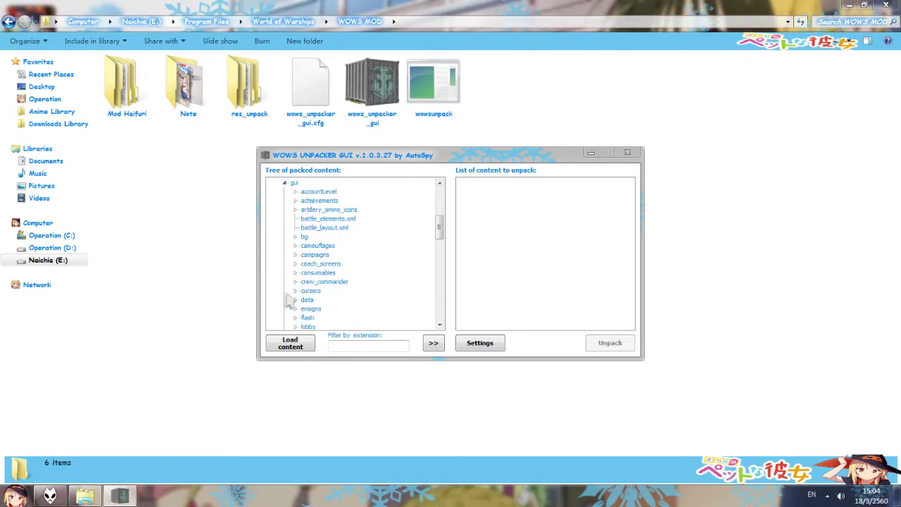
pyautogui.moveTo(440, 235); pyautogui.dragTo(443, 241)
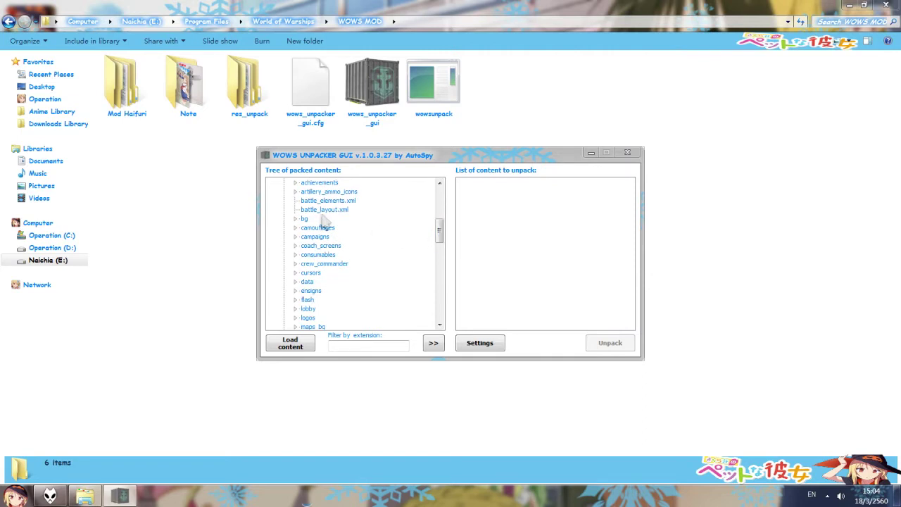
pyautogui.scroll(1, 307, 223)
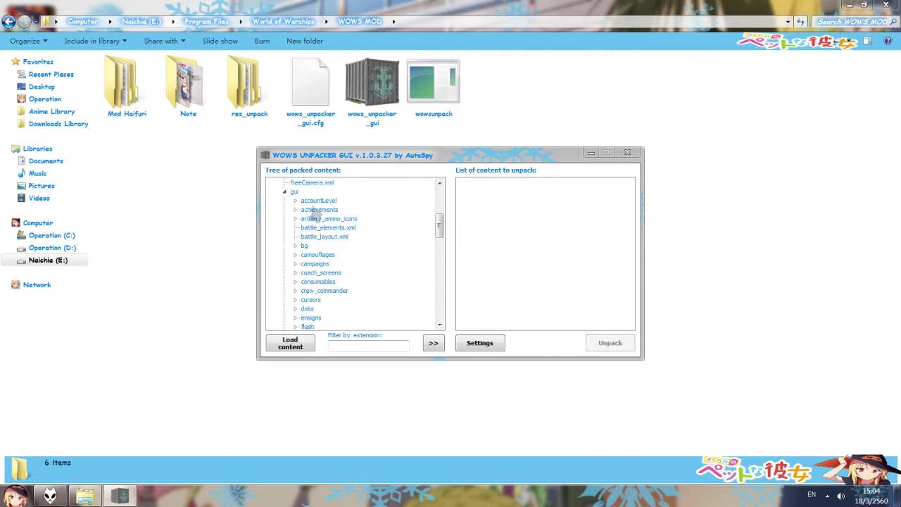
pyautogui.scroll(-2, 333, 242)
pyautogui.scroll(-2, 322, 282)
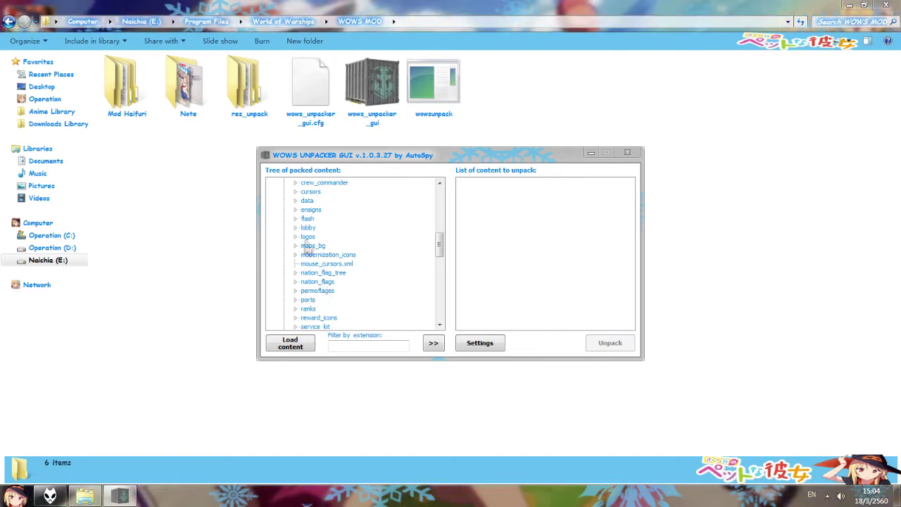
pyautogui.scroll(-2, 313, 259)
pyautogui.scroll(4, 313, 281)
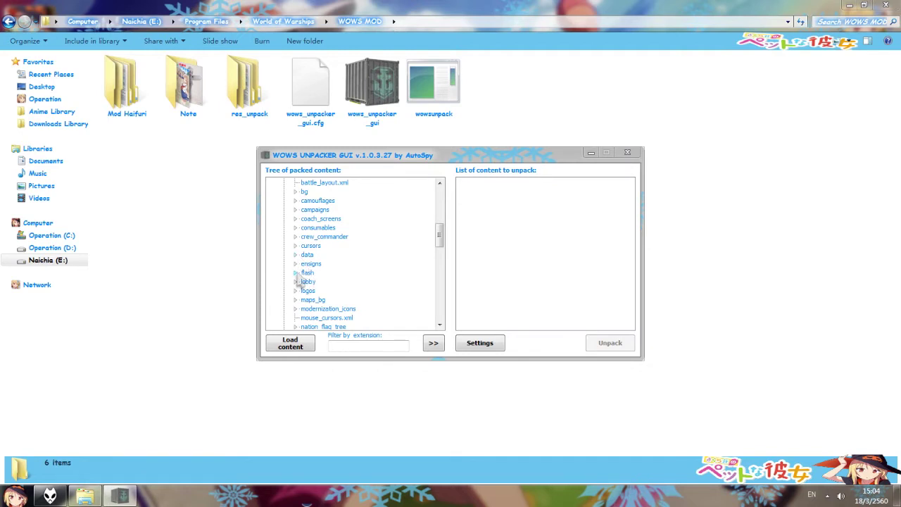
# Expand the flash folder under gui and add hud_lib.swf and service_lib.swf to the list of content to unpack.
pyautogui.click(296, 274)
pyautogui.moveTo(440, 227); pyautogui.dragTo(442, 258)
pyautogui.click(327, 245)
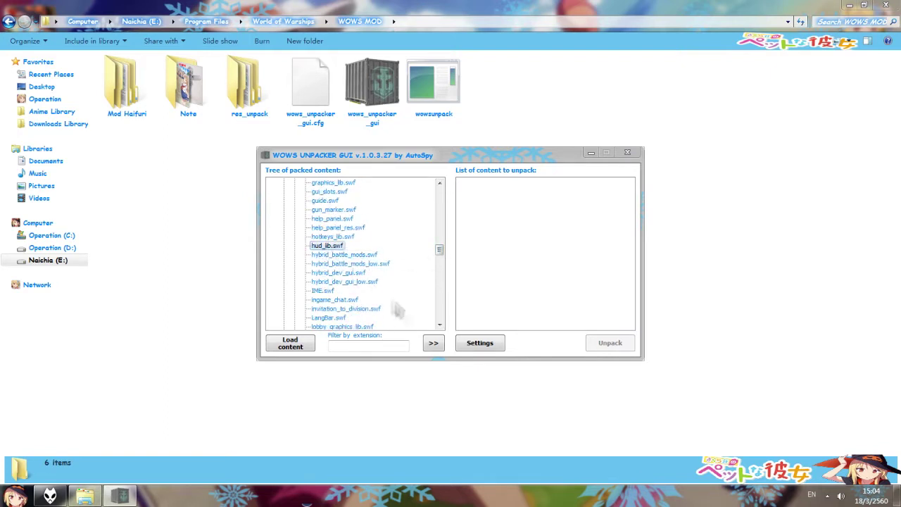
pyautogui.click(433, 343)
pyautogui.moveTo(439, 250); pyautogui.dragTo(441, 270)
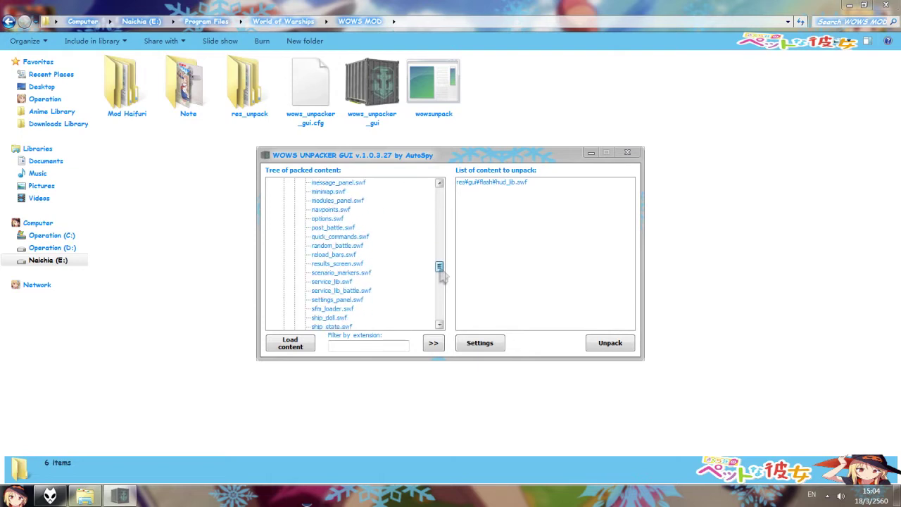
pyautogui.click(335, 282)
pyautogui.click(429, 342)
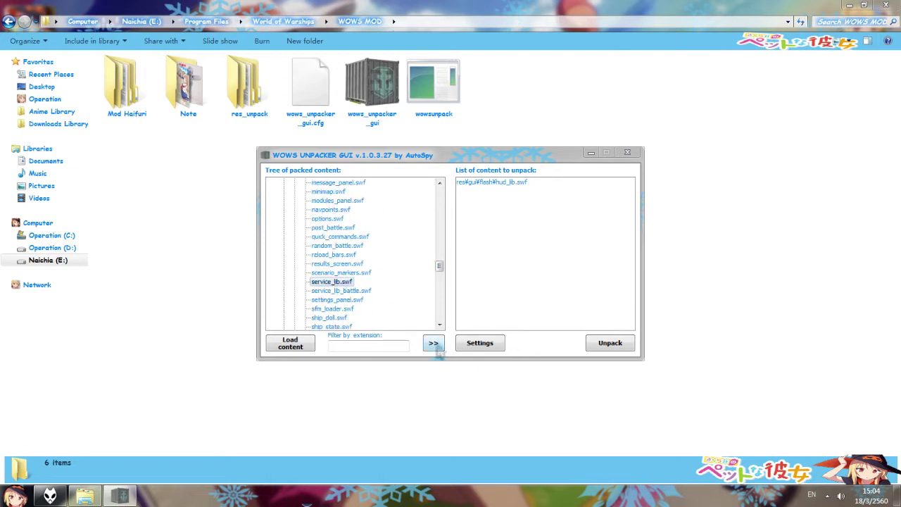
pyautogui.click(520, 232)
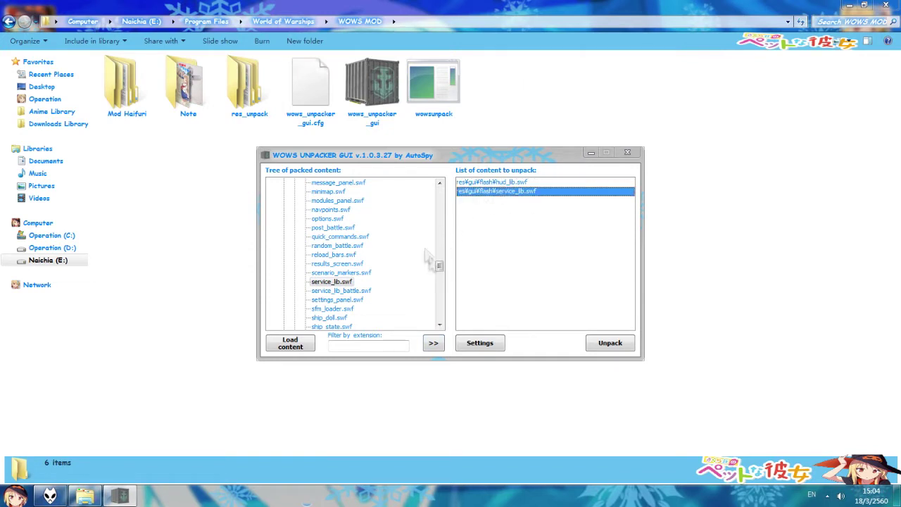
# Unpack the two listed Flash files and close the unpacker.
pyautogui.click(213, 126)
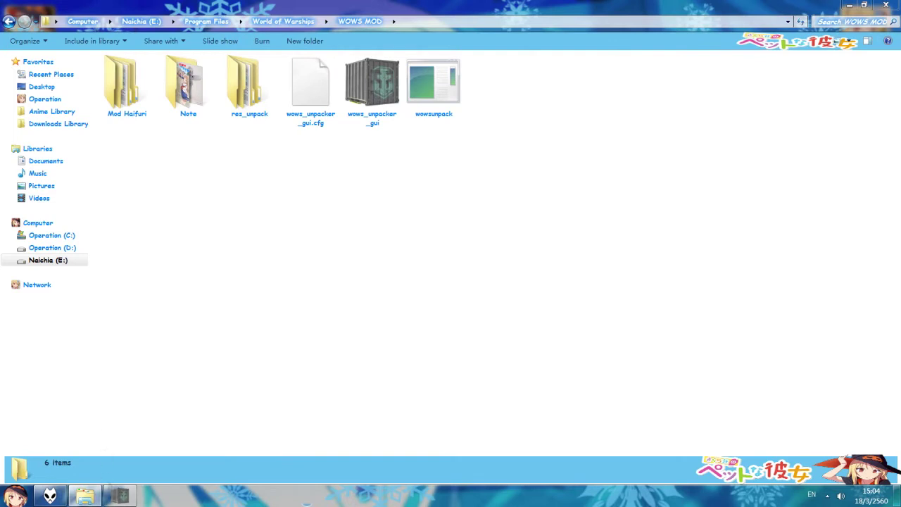
pyautogui.click(120, 495)
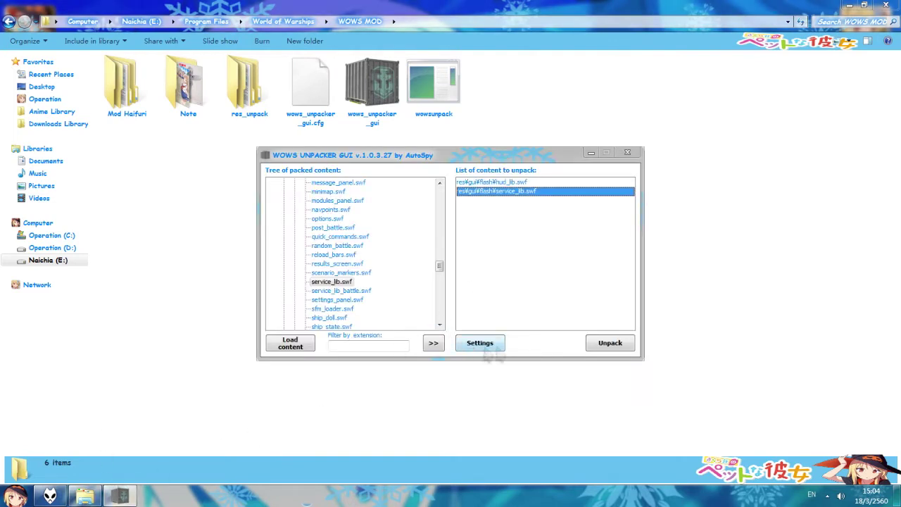
pyautogui.click(609, 344)
pyautogui.click(471, 258)
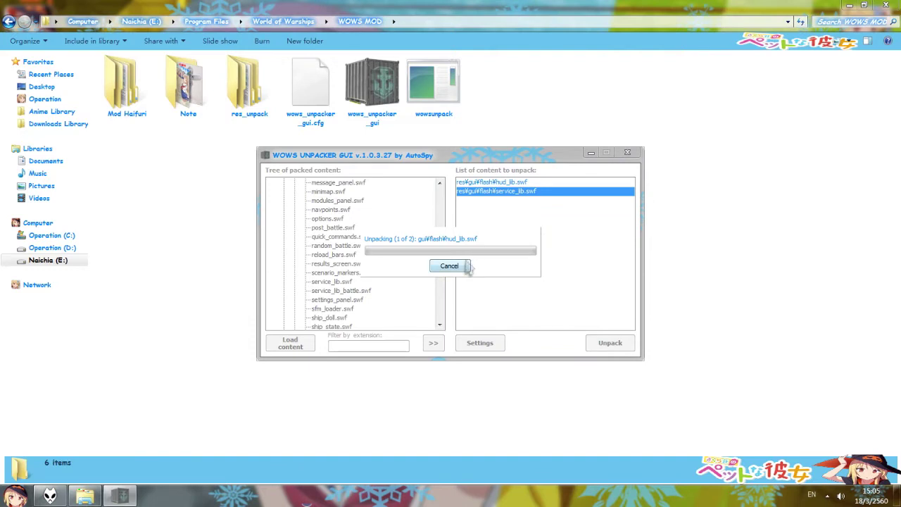
pyautogui.click(480, 257)
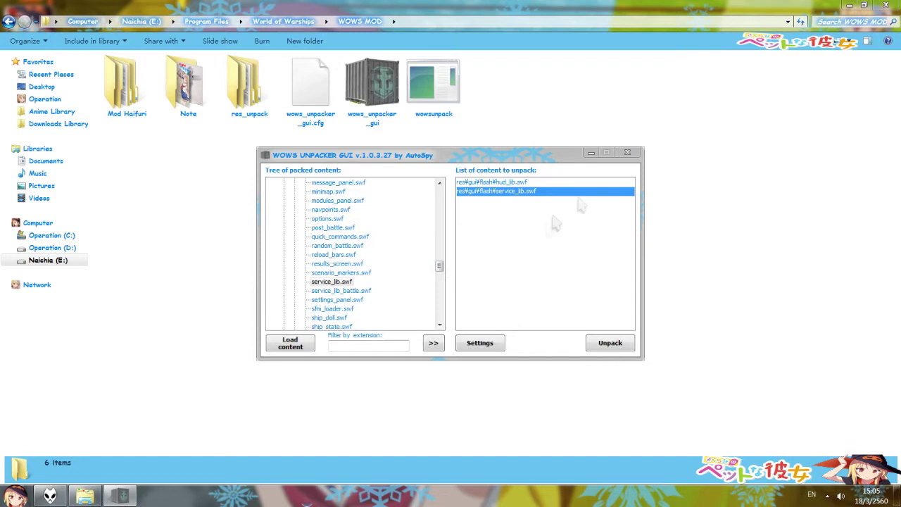
pyautogui.click(628, 153)
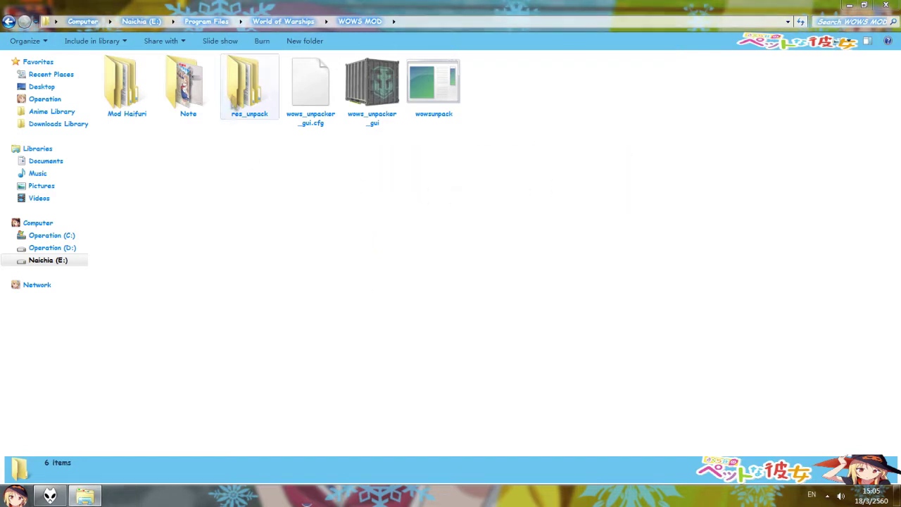
# Open the flash folder under res_unpack and gui and select the unpacked hud_lib and service_lib files.
pyautogui.doubleClick(237, 106)
pyautogui.doubleClick(199, 95)
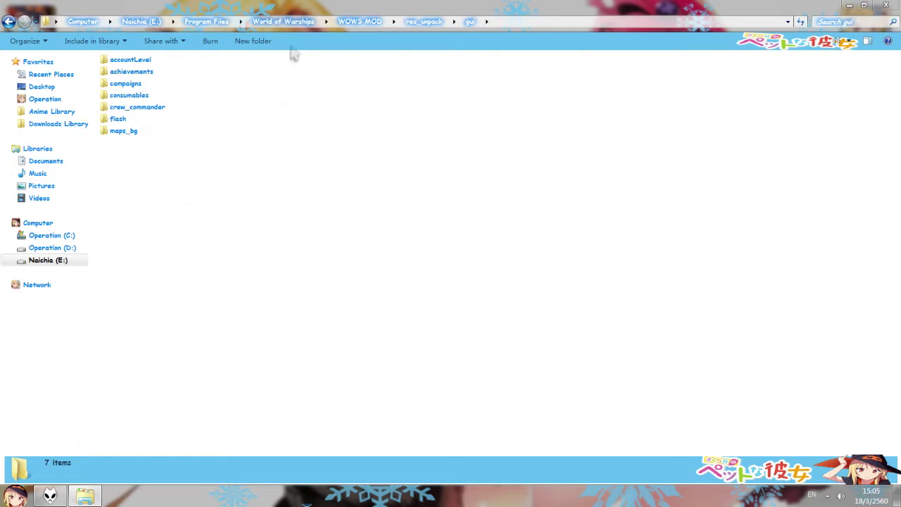
pyautogui.doubleClick(118, 118)
pyautogui.moveTo(147, 137); pyautogui.dragTo(99, 38)
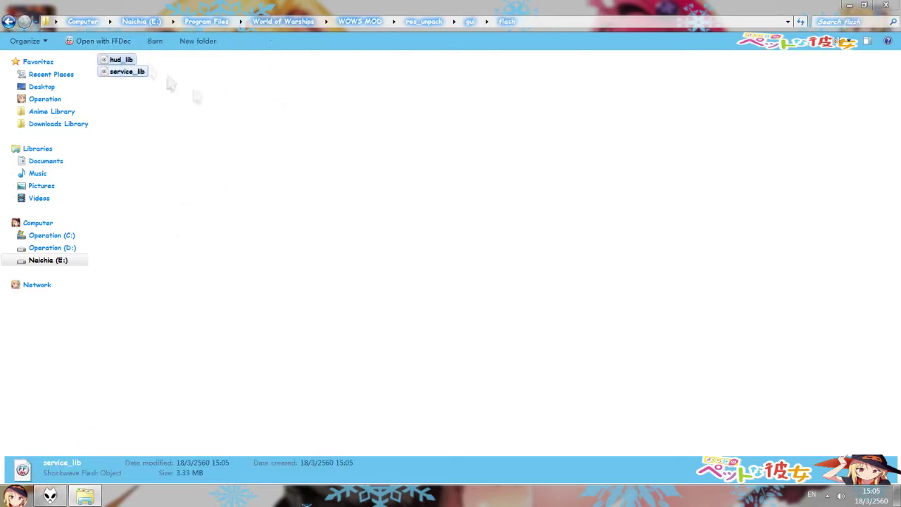
# Return to the unpacked gui folder, open maps_bg and highlight the map background images.
pyautogui.click(469, 21)
pyautogui.doubleClick(137, 131)
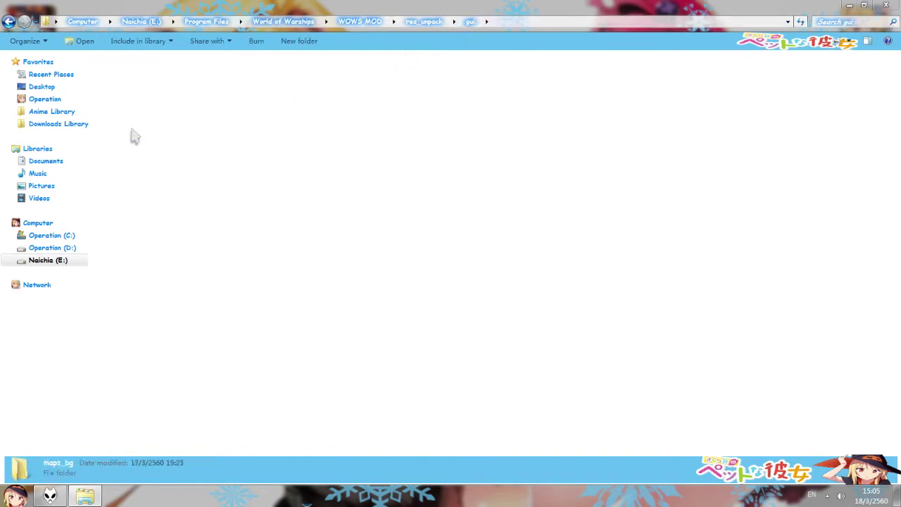
pyautogui.click(127, 310)
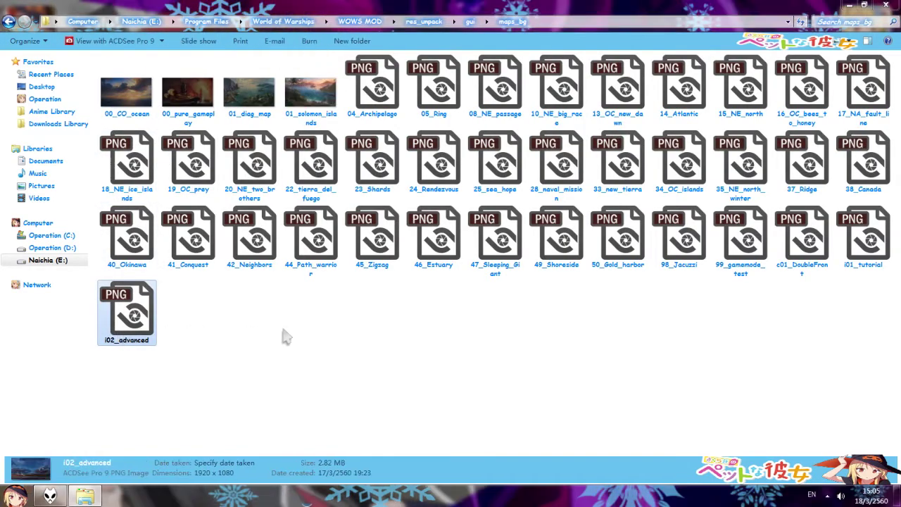
pyautogui.click(296, 338)
pyautogui.moveTo(798, 354); pyautogui.dragTo(97, 66)
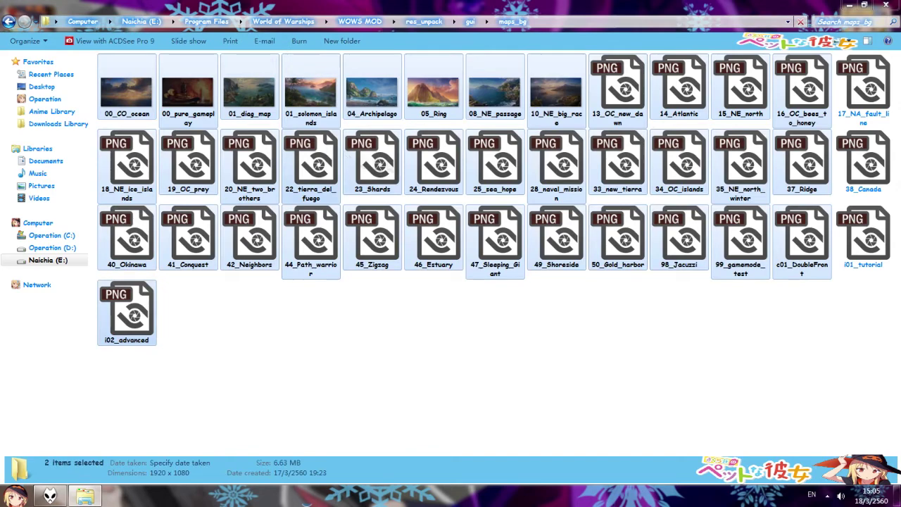
# Open the France folder under crew_commander and overlay and highlight its overlay images.
pyautogui.press('BackSpace')
pyautogui.doubleClick(130, 104)
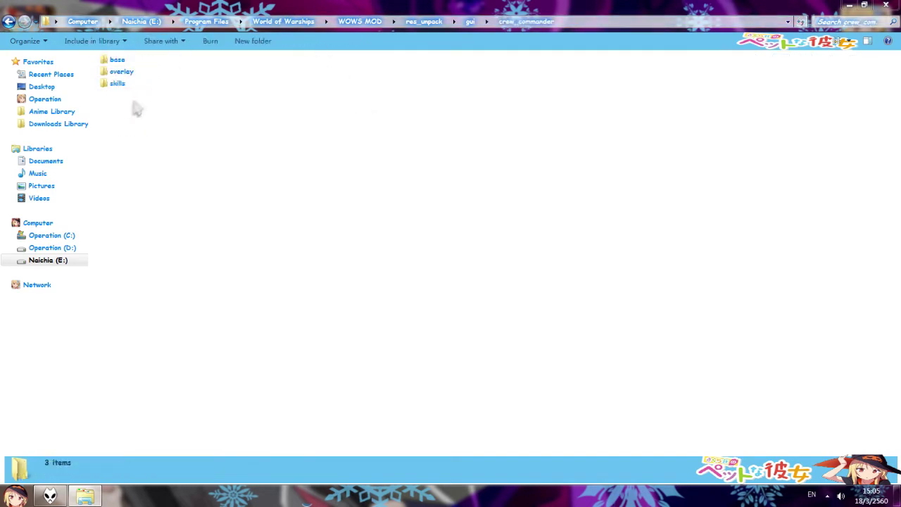
pyautogui.doubleClick(123, 72)
pyautogui.doubleClick(203, 99)
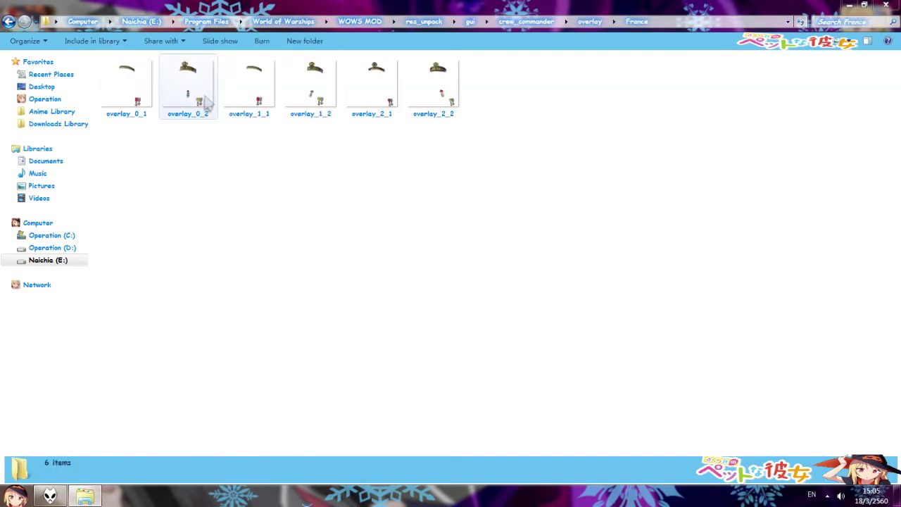
pyautogui.press('BackSpace')
pyautogui.doubleClick(161, 100)
pyautogui.moveTo(533, 125); pyautogui.dragTo(98, 56)
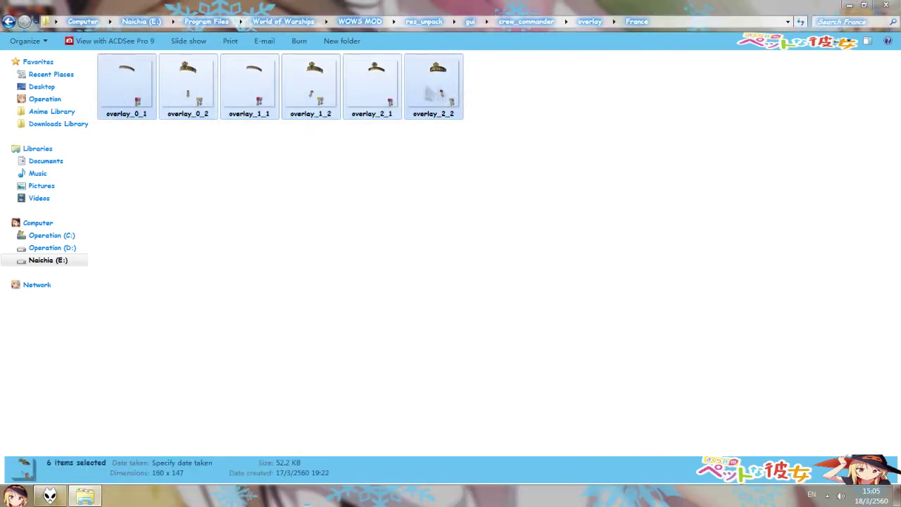
pyautogui.click(478, 177)
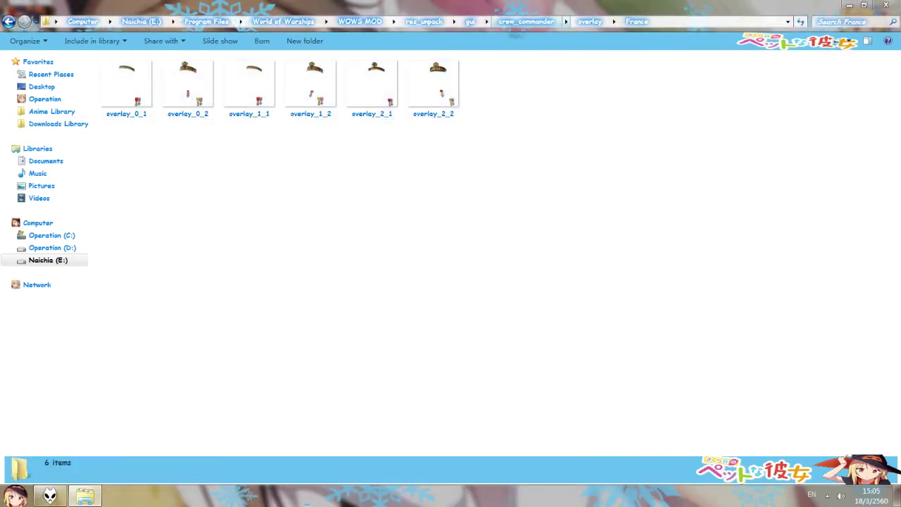
# Go back to the unpacked gui folder's flash subfolder and open the hud_lib file in FFDec.
pyautogui.click(470, 22)
pyautogui.doubleClick(114, 120)
pyautogui.moveTo(148, 118); pyautogui.dragTo(98, 51)
pyautogui.click(470, 22)
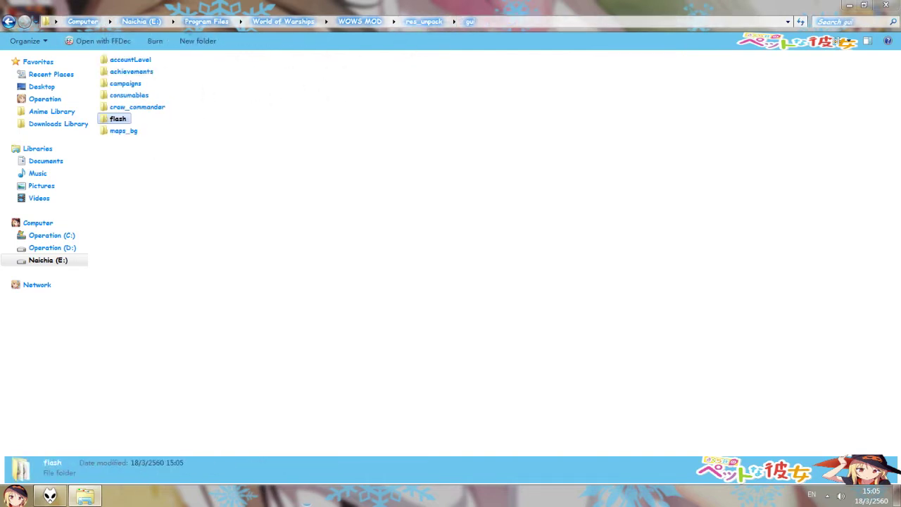
pyautogui.press('Return')
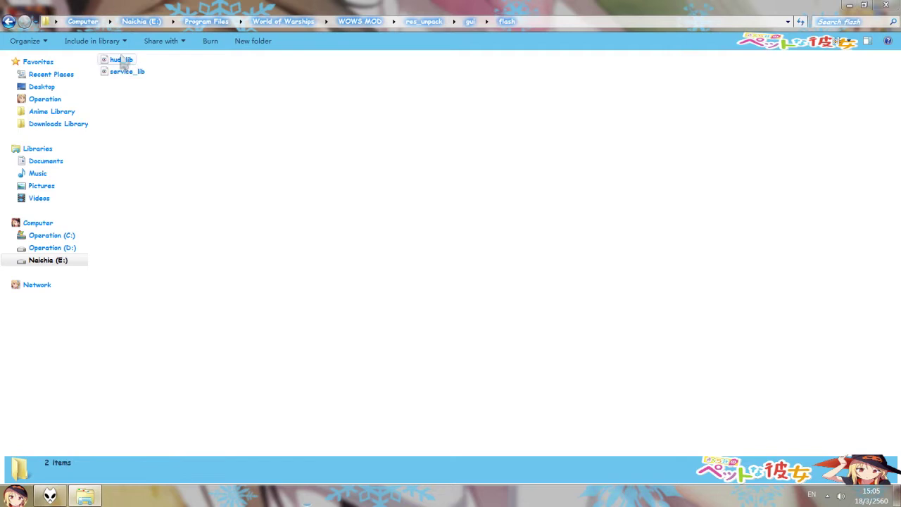
pyautogui.moveTo(123, 63); pyautogui.dragTo(148, 106)
pyautogui.click(159, 75)
pyautogui.doubleClick(121, 60)
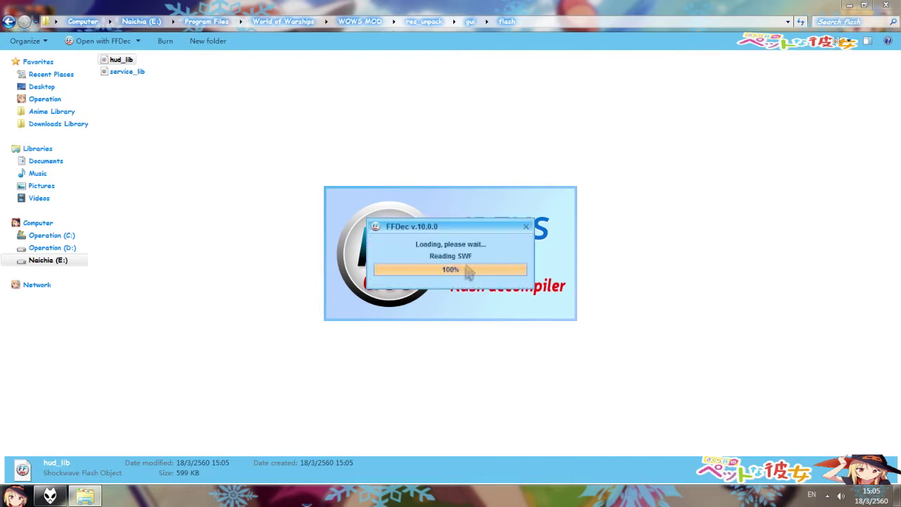
# Replace torpedo range images 1 and 2 of hud_lib.swf with 1_torpedo_range_normal_3.png and 2_torpedo_range_normal_2.png.
pyautogui.click(518, 268)
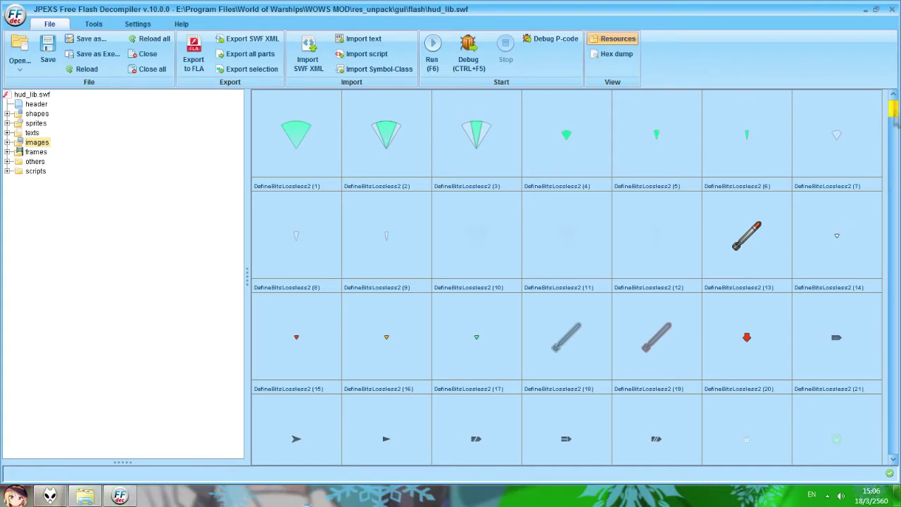
pyautogui.click(264, 150)
pyautogui.rightClick(288, 140)
pyautogui.click(313, 201)
pyautogui.doubleClick(417, 210)
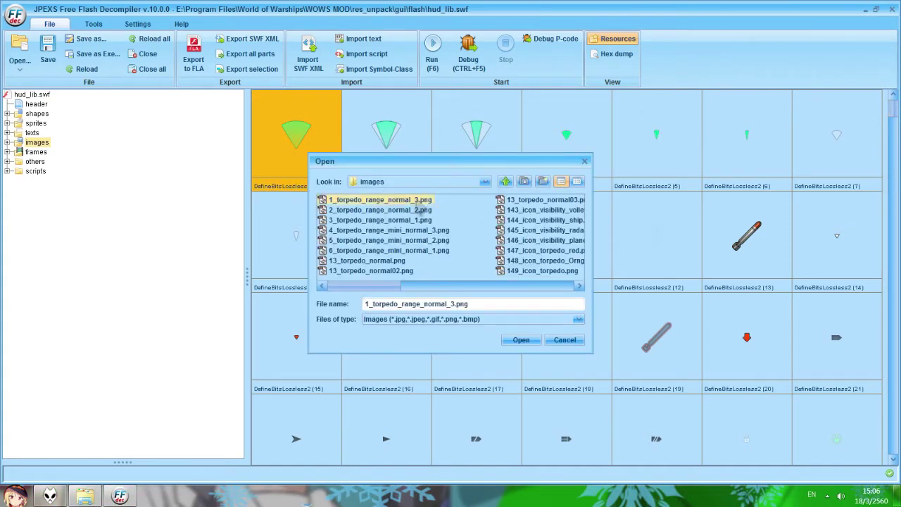
pyautogui.rightClick(380, 164)
pyautogui.click(398, 216)
pyautogui.doubleClick(433, 176)
# Replace image 3 with 3_torpedo_range_normal_1.png and image 4 with 4_torpedo_range_mini_normal_3.png.
pyautogui.rightClick(489, 149)
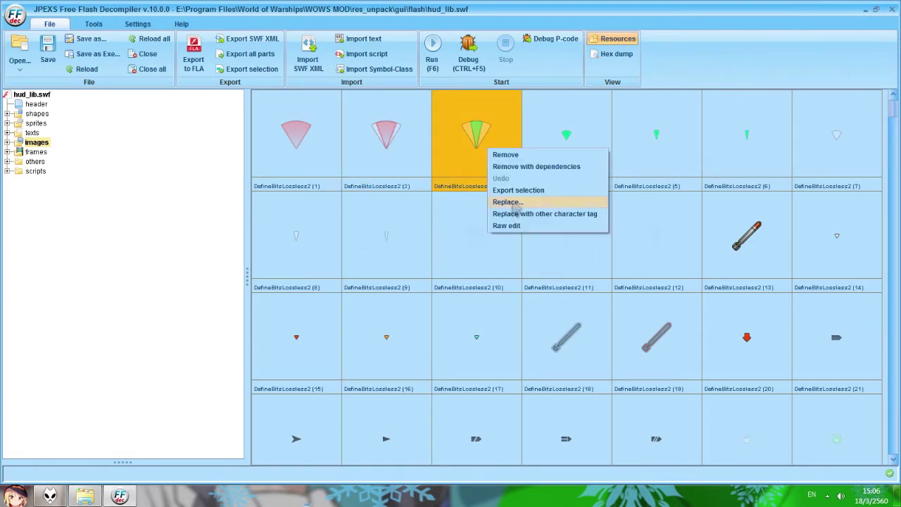
pyautogui.click(515, 206)
pyautogui.doubleClick(415, 219)
pyautogui.rightClick(552, 158)
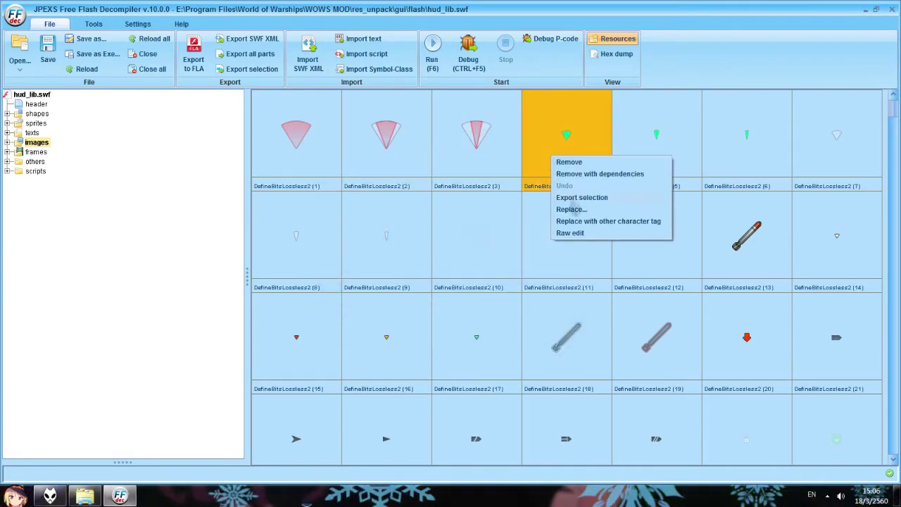
pyautogui.click(572, 209)
pyautogui.doubleClick(417, 232)
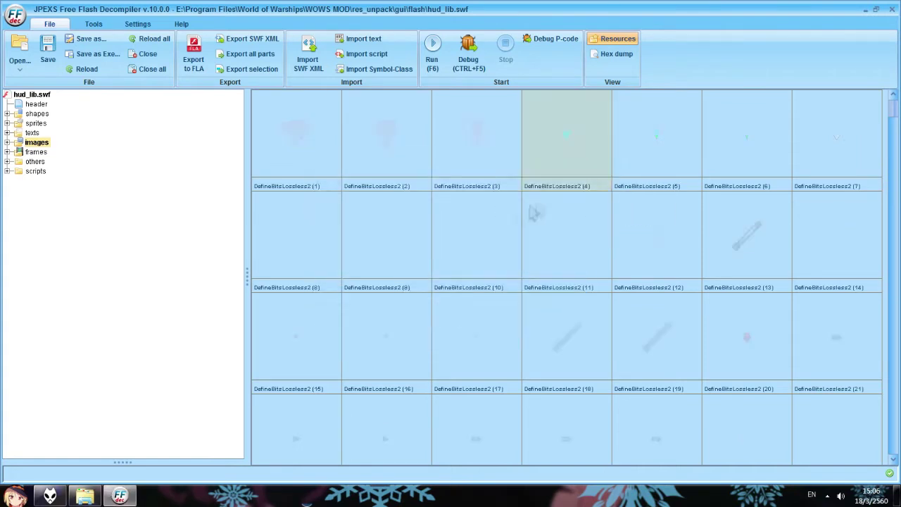
# Replace image 5 with 5_torpedo_range_mini_normal_2.png and image 6 with 6_torpedo_range_mini_normal_1.png.
pyautogui.rightClick(636, 156)
pyautogui.click(658, 209)
pyautogui.doubleClick(438, 250)
pyautogui.rightClick(737, 155)
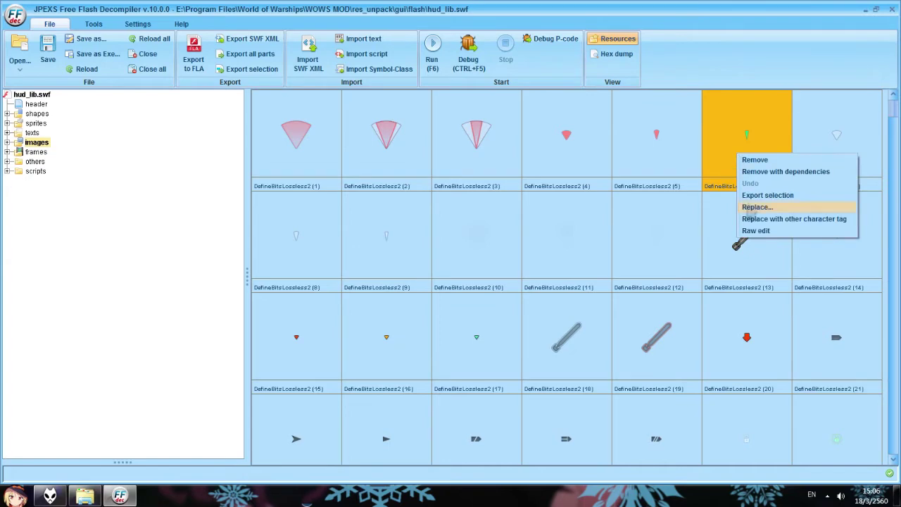
pyautogui.click(757, 207)
pyautogui.press('5')
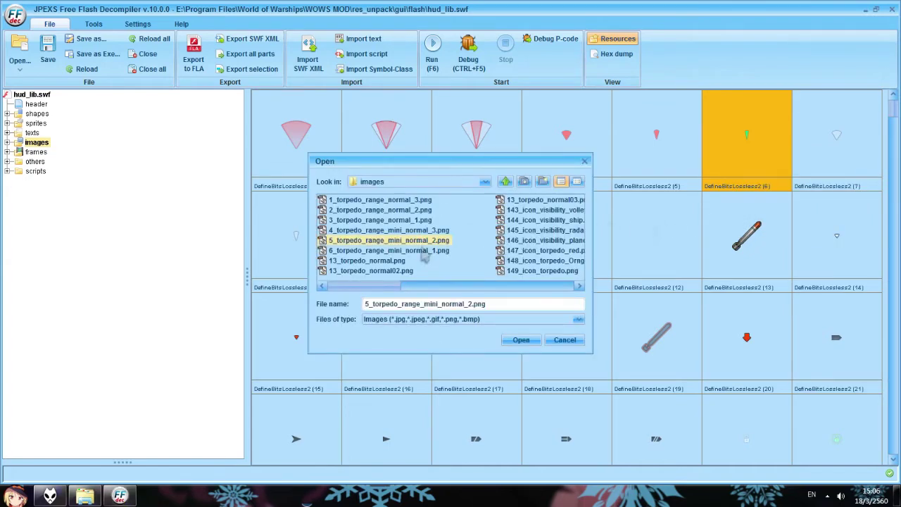
pyautogui.doubleClick(423, 251)
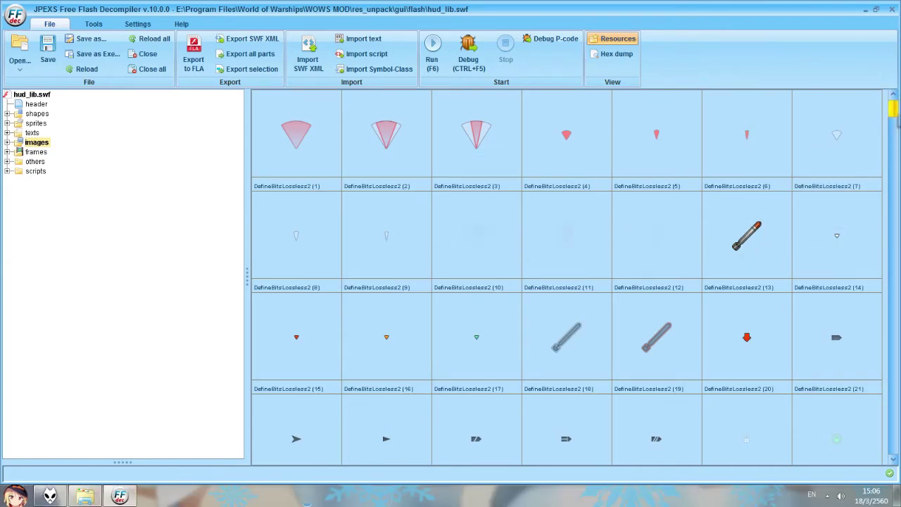
# Replace the coloured torpedo icon, image 13, with 13_torpedo_normal.png.
pyautogui.scroll(-2, 567, 277)
pyautogui.rightClick(736, 171)
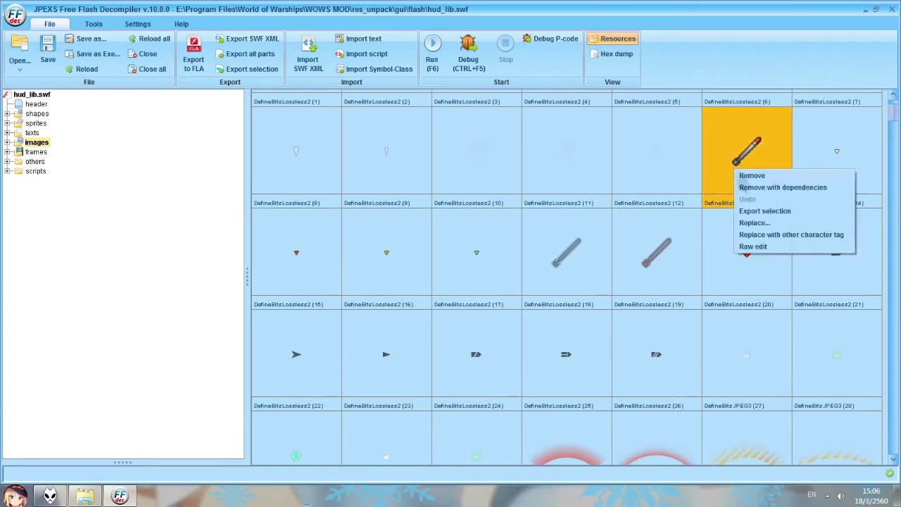
pyautogui.click(752, 222)
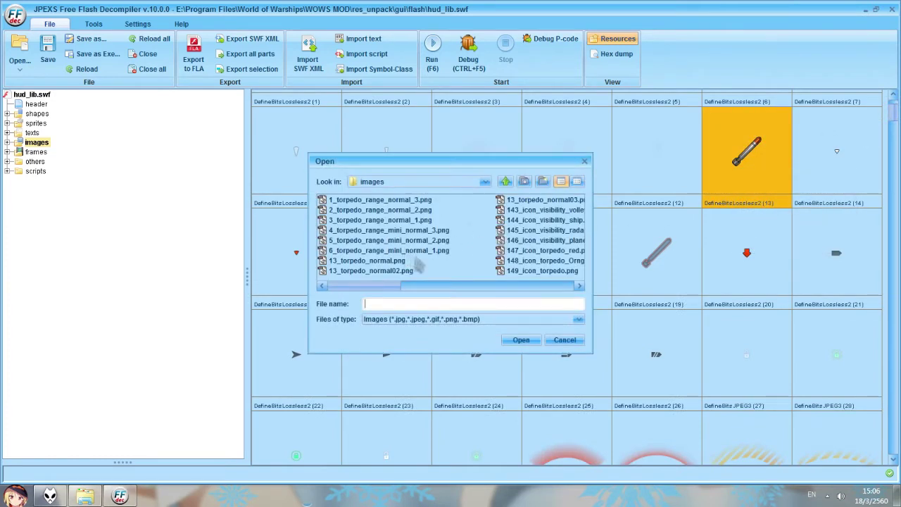
pyautogui.doubleClick(396, 261)
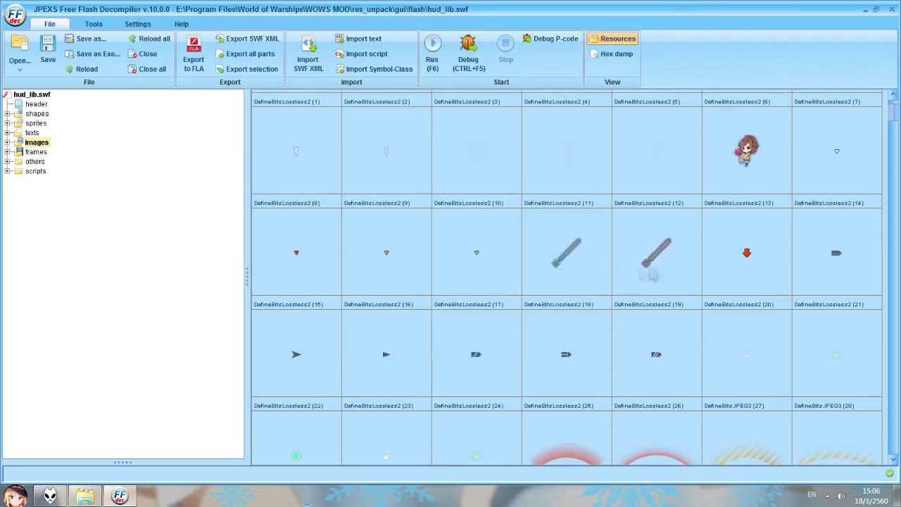
# Replace the dimmed torpedo icons, images 18 and 19, with 13_torpedo_normal02.png and 13_torpedo_normal03.png.
pyautogui.rightClick(556, 262)
pyautogui.click(571, 312)
pyautogui.click(391, 273)
pyautogui.doubleClick(390, 273)
pyautogui.rightClick(644, 239)
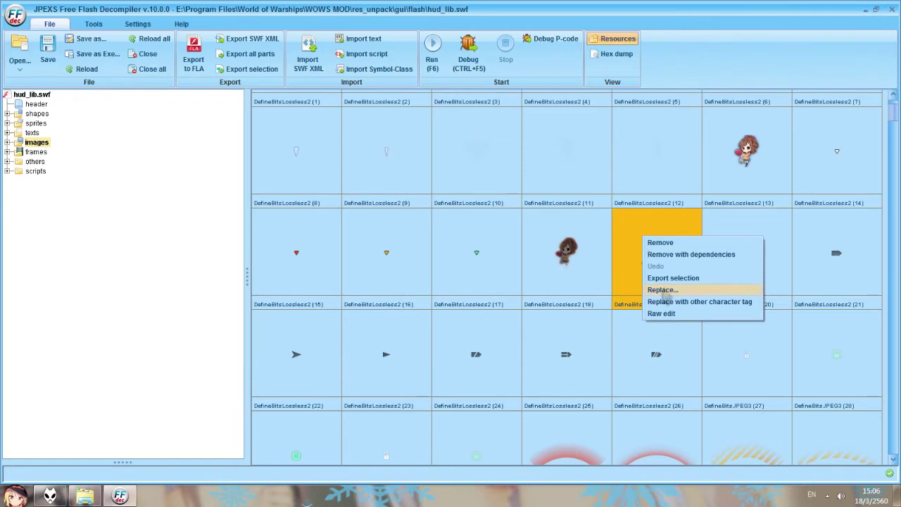
pyautogui.click(662, 290)
pyautogui.scroll(-1, 461, 243)
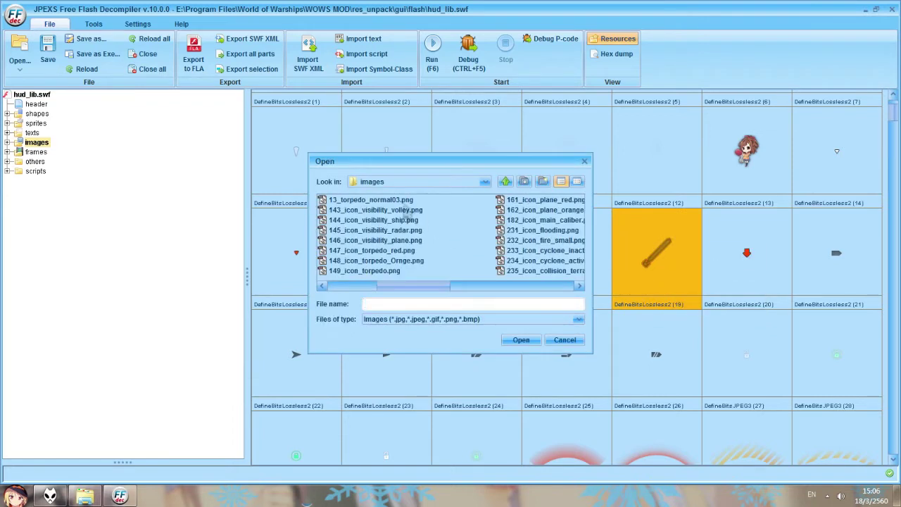
pyautogui.doubleClick(402, 201)
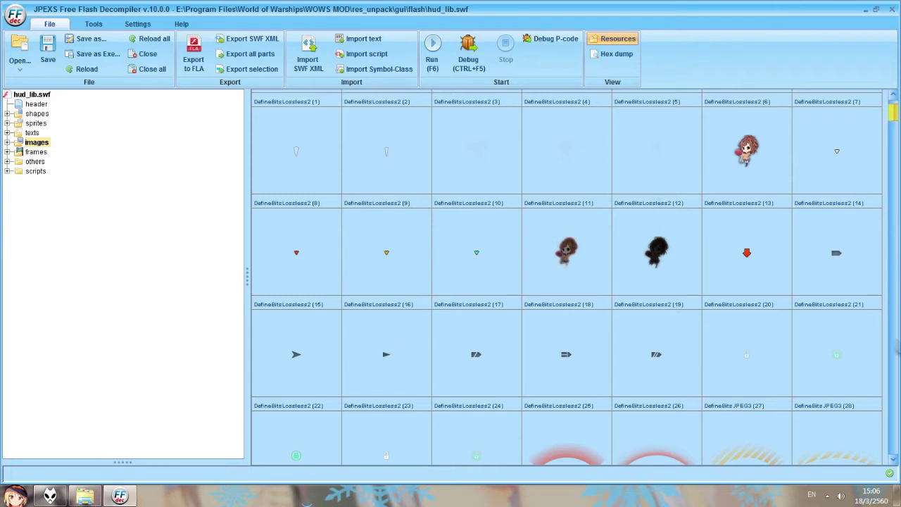
# Review the replaced torpedo images and examine the HUD graphics that follow, highlighting the four-arrow marker, image 38.
pyautogui.scroll(3, 884, 129)
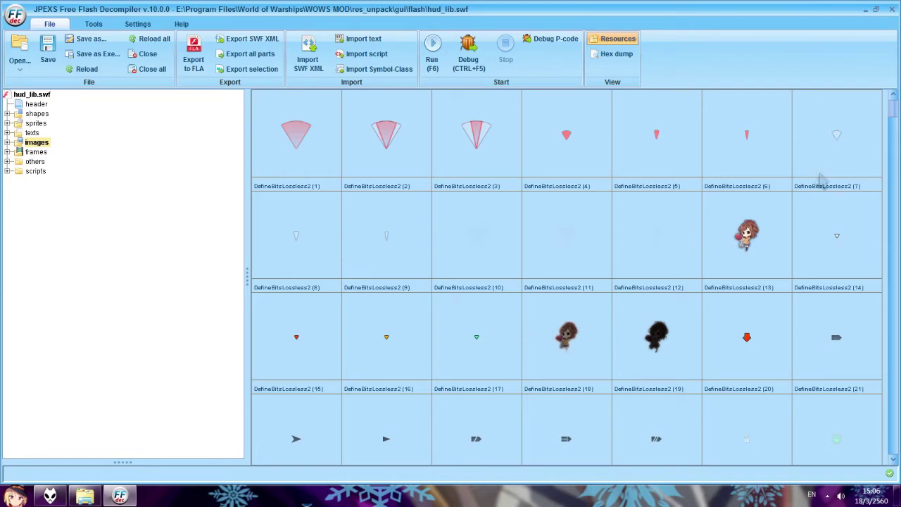
pyautogui.scroll(-5, 567, 275)
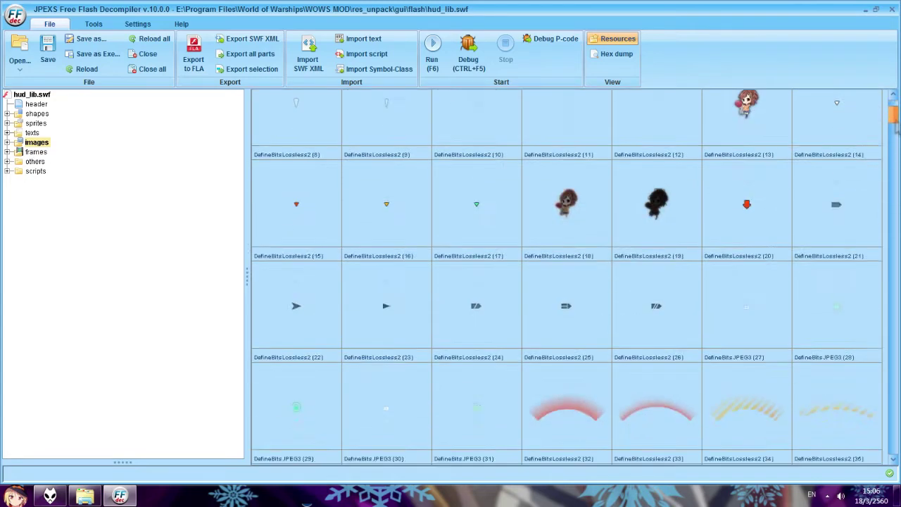
pyautogui.scroll(3, 566, 275)
pyautogui.scroll(2, 566, 275)
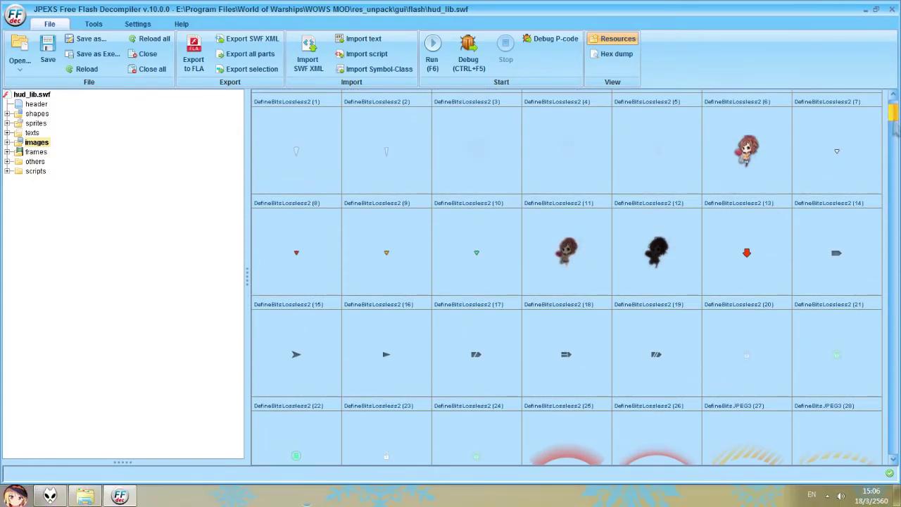
pyautogui.scroll(-5, 893, 134)
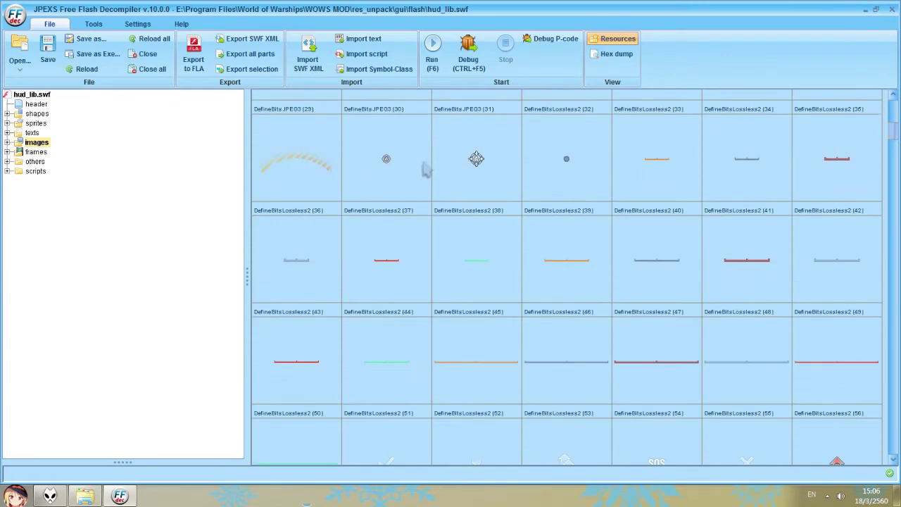
pyautogui.click(476, 168)
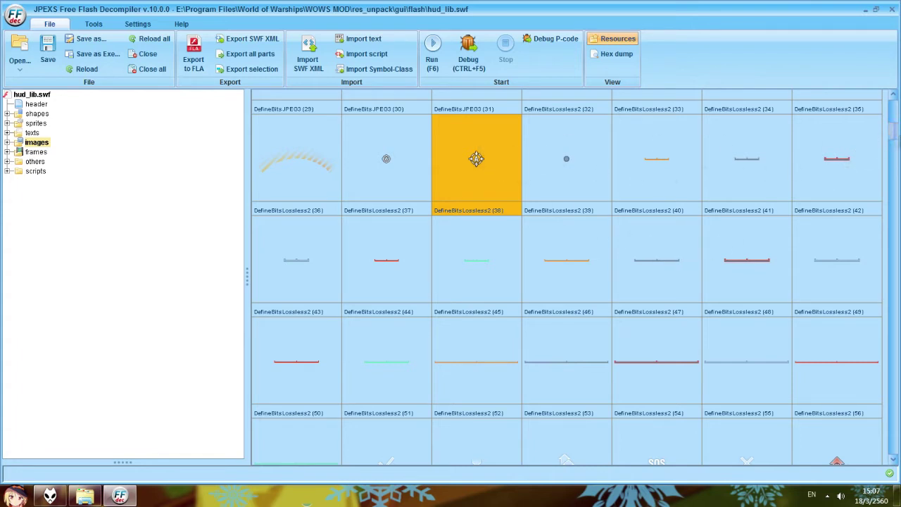
pyautogui.scroll(-5, 476, 159)
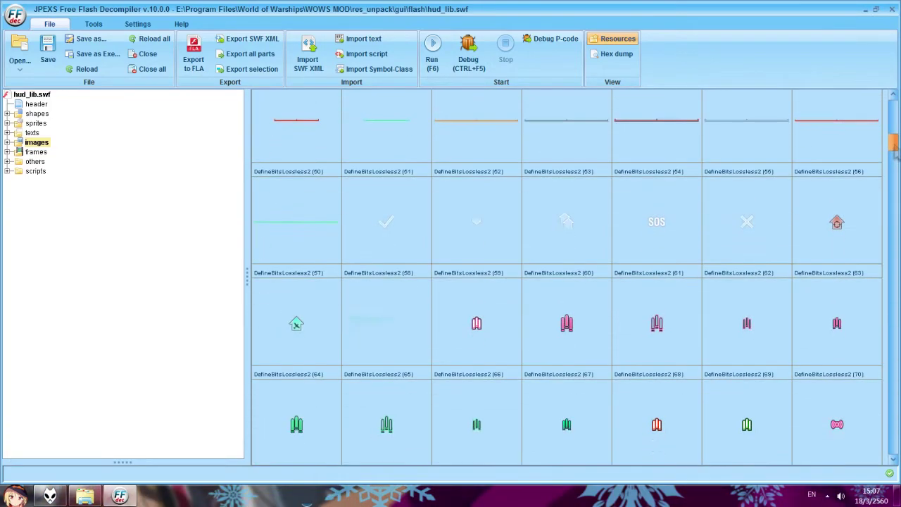
pyautogui.scroll(5, 476, 159)
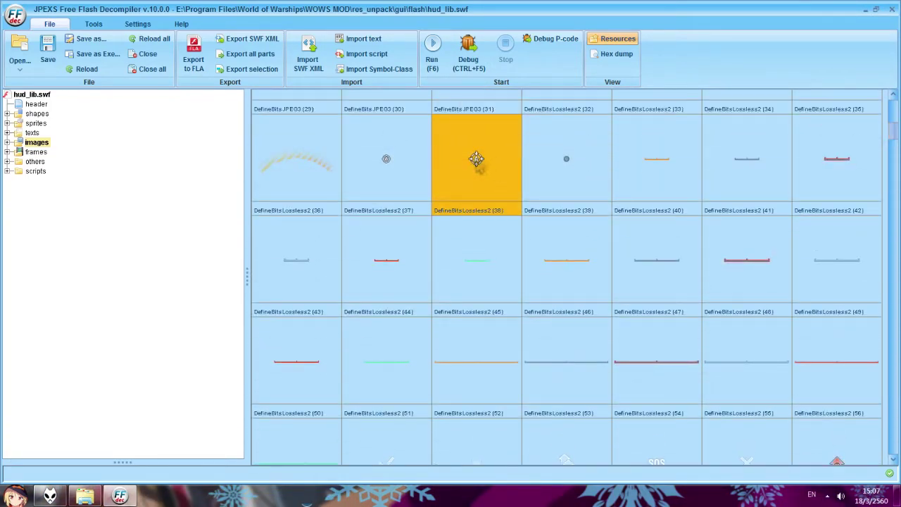
# Replace the red exclamation mark icon, image 144, with 143_icon_visibility_volley.png.
pyautogui.scroll(-15, 476, 158)
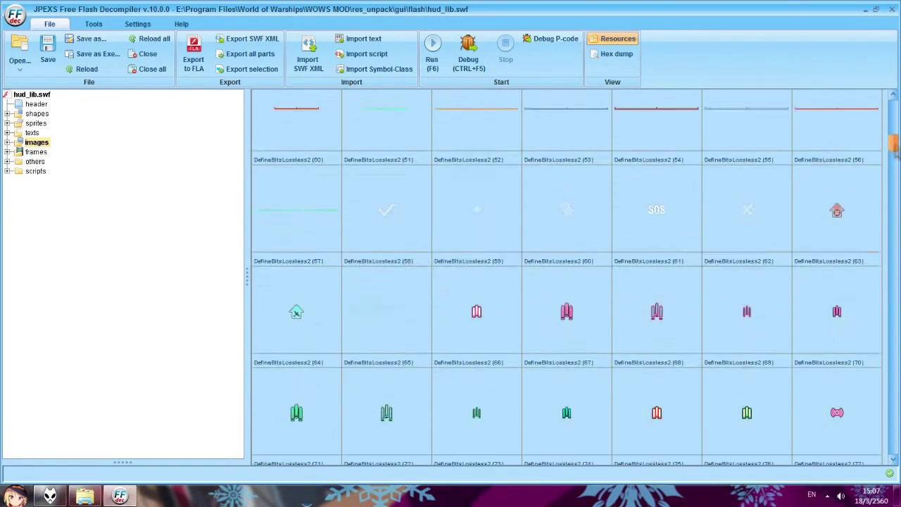
pyautogui.scroll(-10, 566, 276)
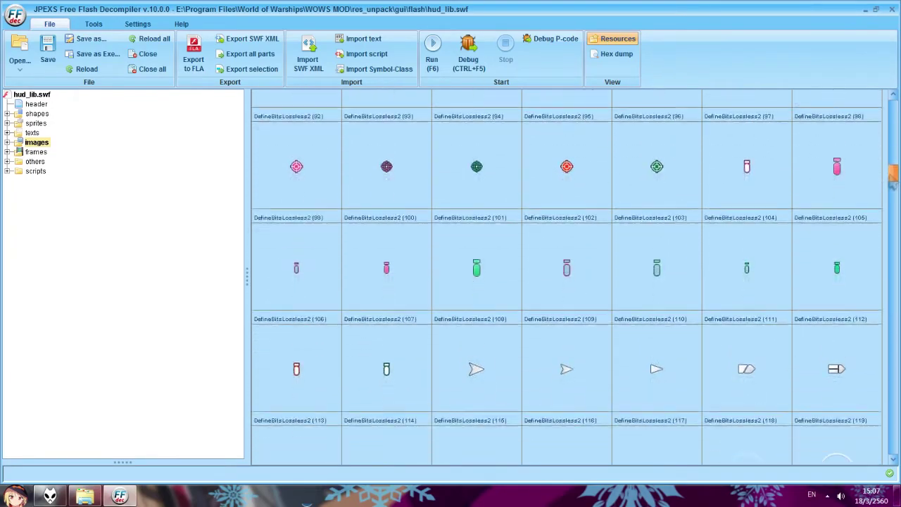
pyautogui.scroll(-10, 566, 276)
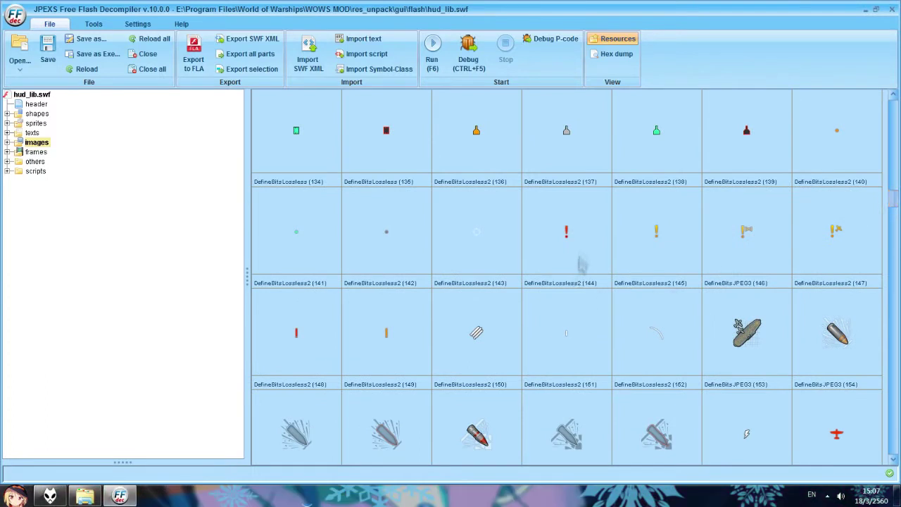
pyautogui.click(570, 231)
pyautogui.rightClick(559, 228)
pyautogui.click(578, 279)
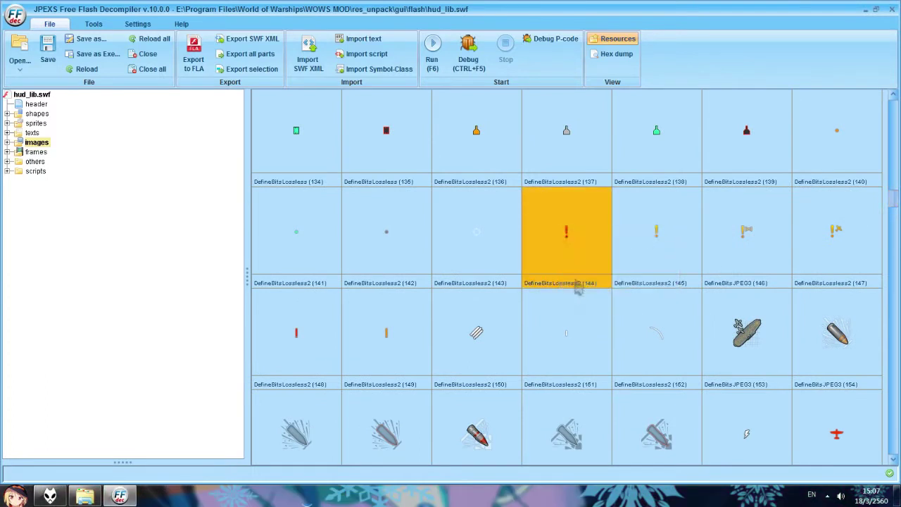
pyautogui.scroll(-1, 446, 274)
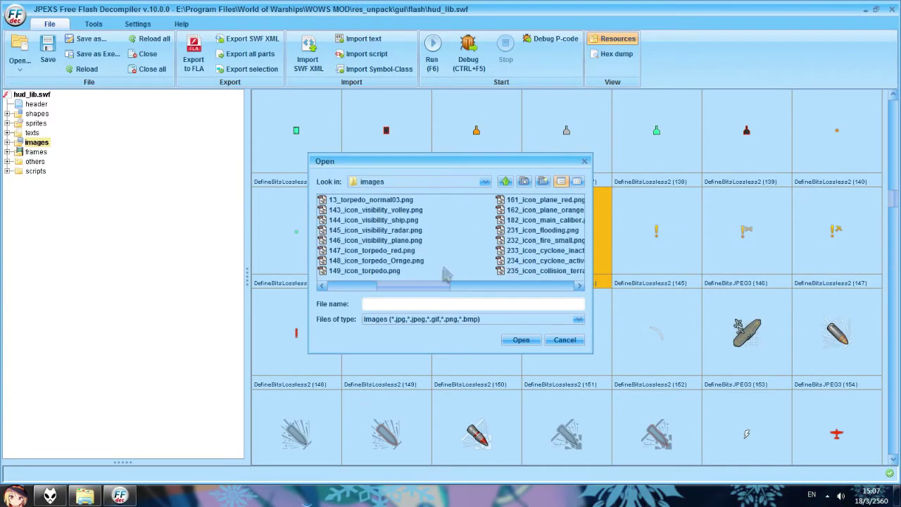
pyautogui.doubleClick(406, 212)
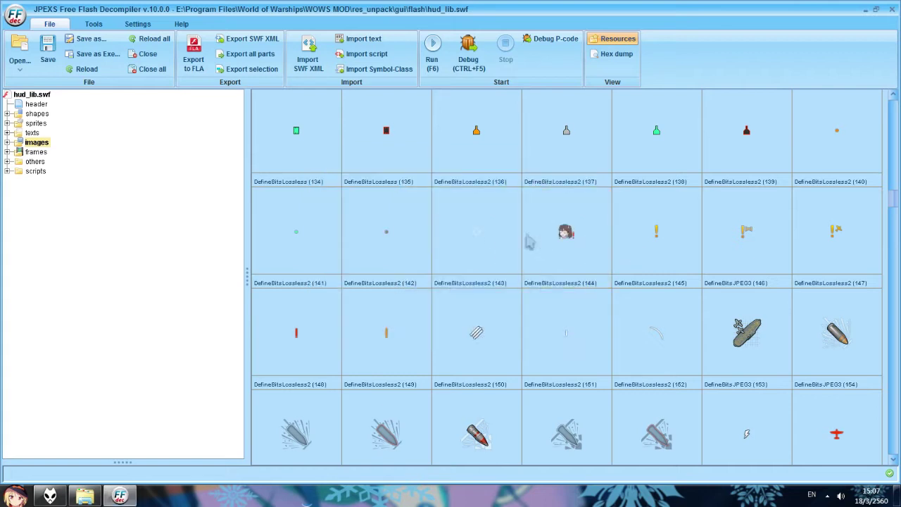
# Replace the yellow exclamation mark icon, image 145, with 144_icon_visibility_ship.png.
pyautogui.click(639, 244)
pyautogui.rightClick(639, 243)
pyautogui.click(656, 296)
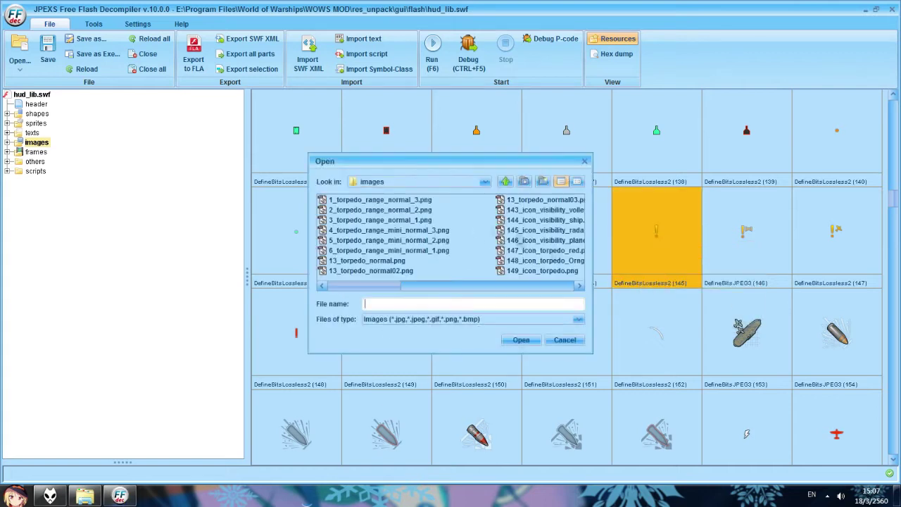
pyautogui.click(526, 223)
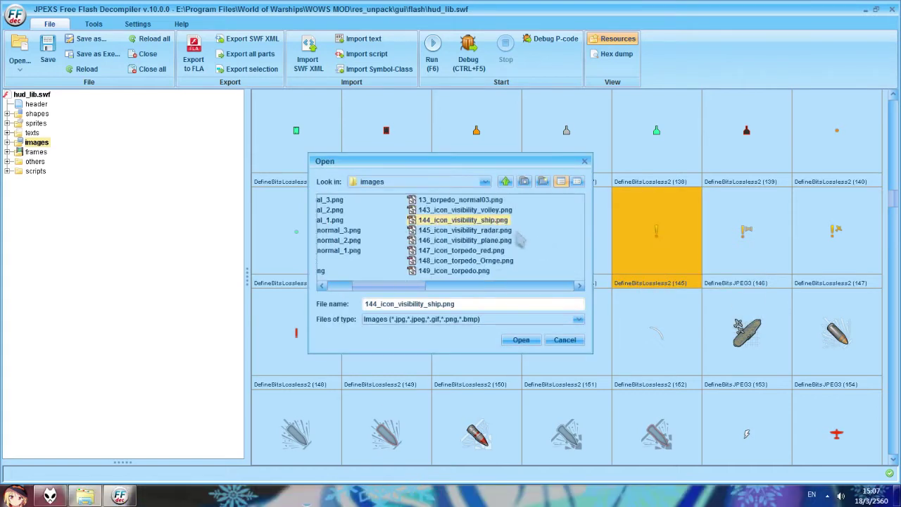
pyautogui.press('Return')
# Replace the exclamation mark with plane icon, image 147, with 146_icon_visibility_plane.png.
pyautogui.click(825, 239)
pyautogui.rightClick(824, 240)
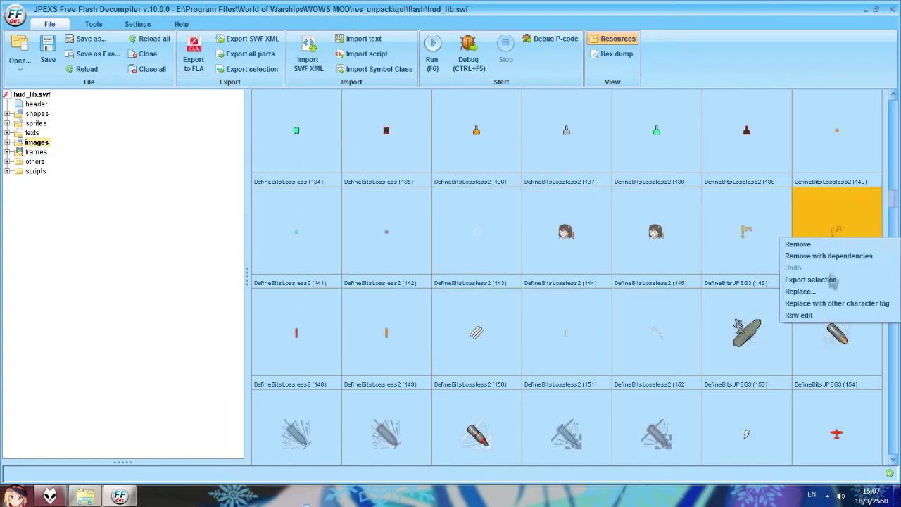
pyautogui.click(820, 294)
pyautogui.scroll(-3, 492, 233)
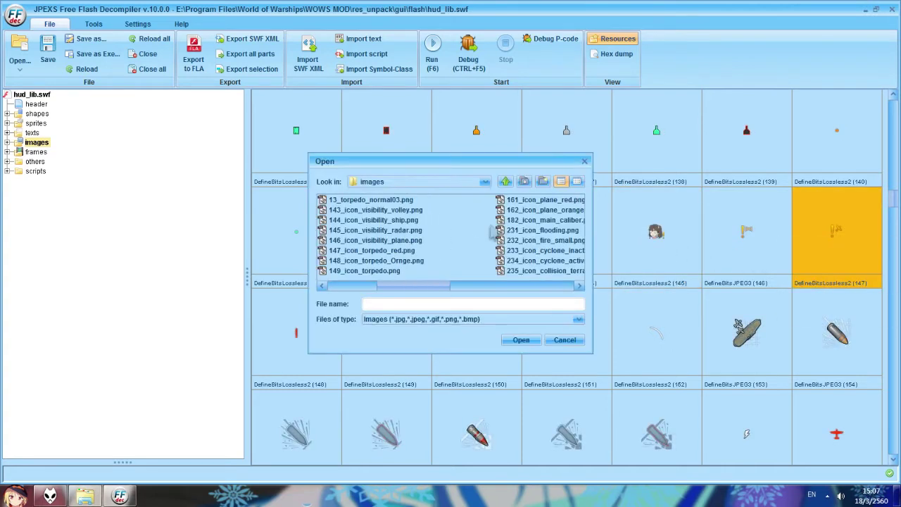
pyautogui.click(394, 240)
pyautogui.press('Return')
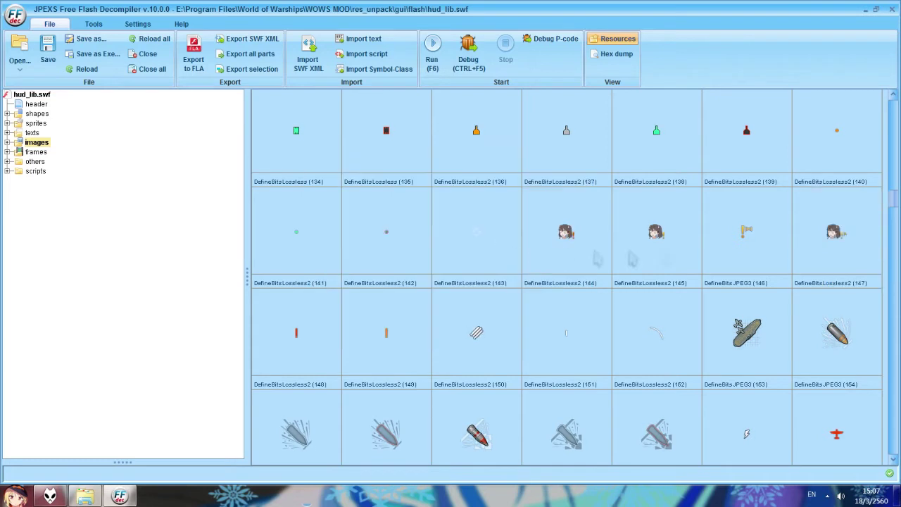
# Replace the small yellow radar visibility icon, image 146, with 145_icon_visibility_radar.png.
pyautogui.click(746, 236)
pyautogui.rightClick(746, 236)
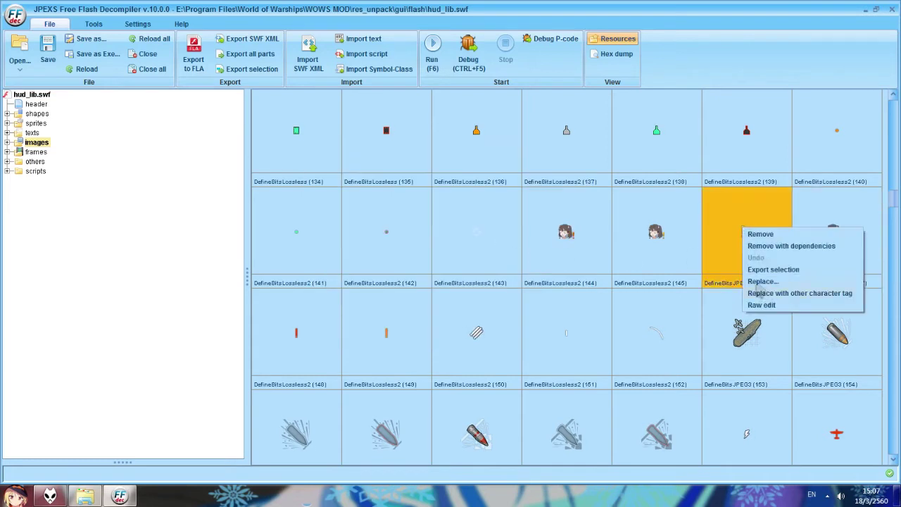
pyautogui.click(766, 286)
pyautogui.scroll(-3, 454, 252)
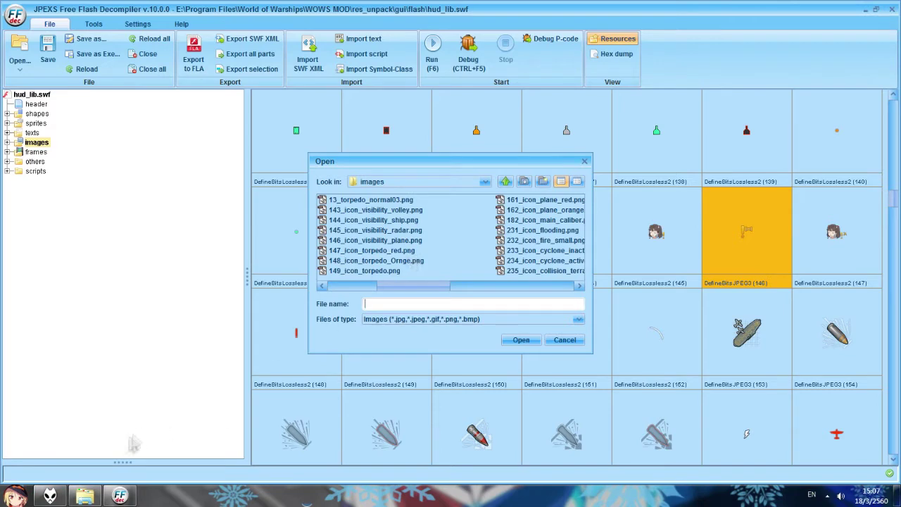
pyautogui.click(84, 496)
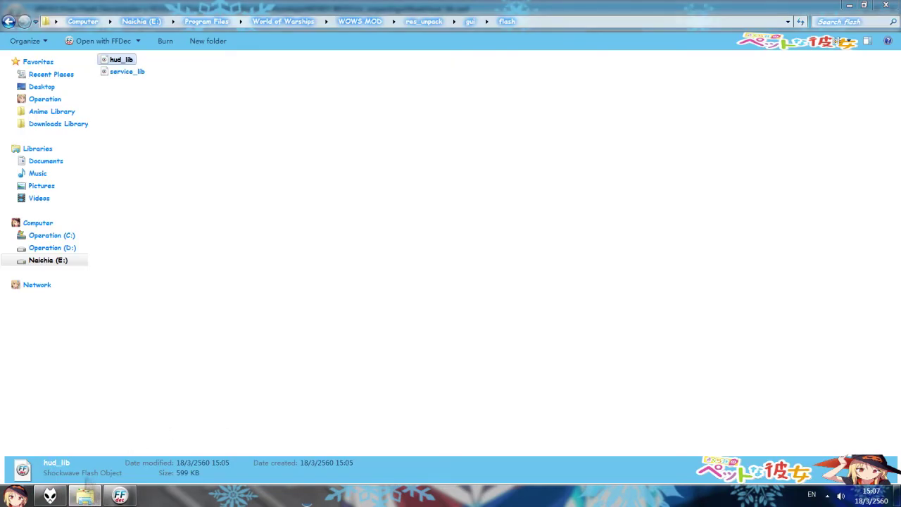
pyautogui.click(84, 495)
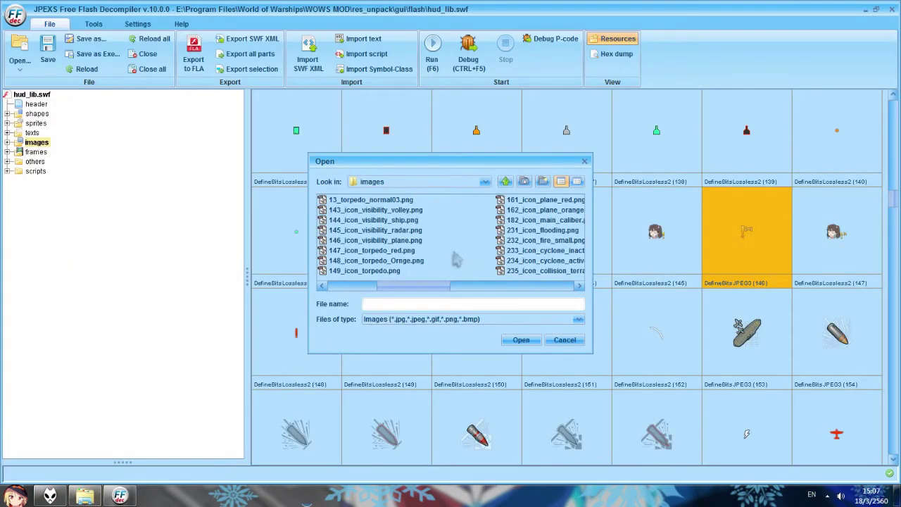
pyautogui.scroll(-3, 436, 258)
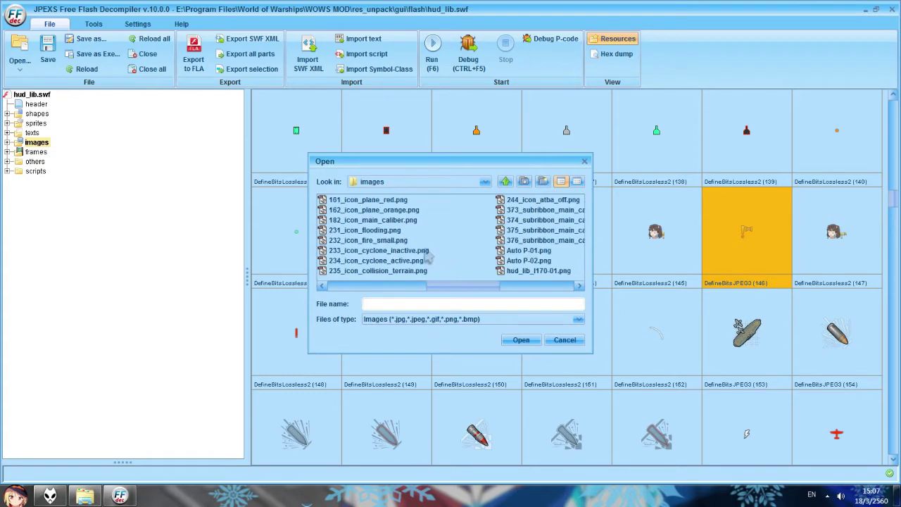
pyautogui.scroll(3, 428, 257)
pyautogui.click(417, 231)
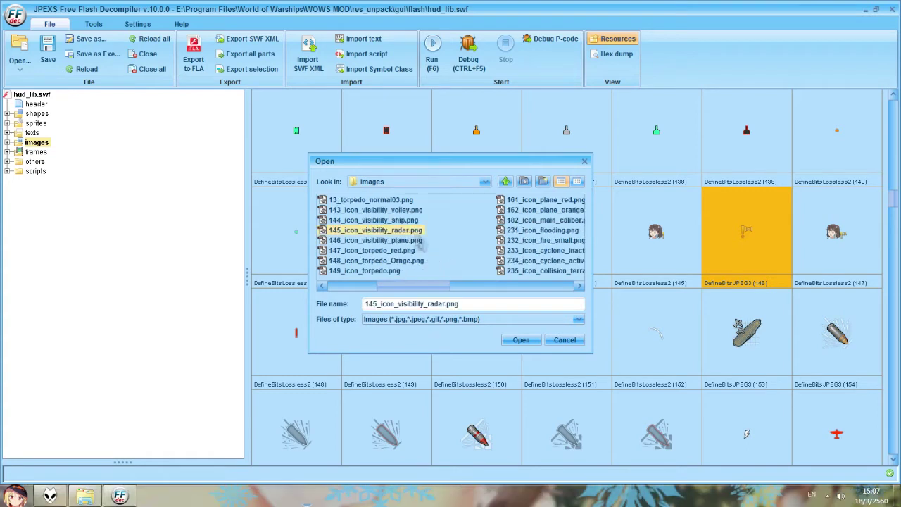
pyautogui.click(519, 341)
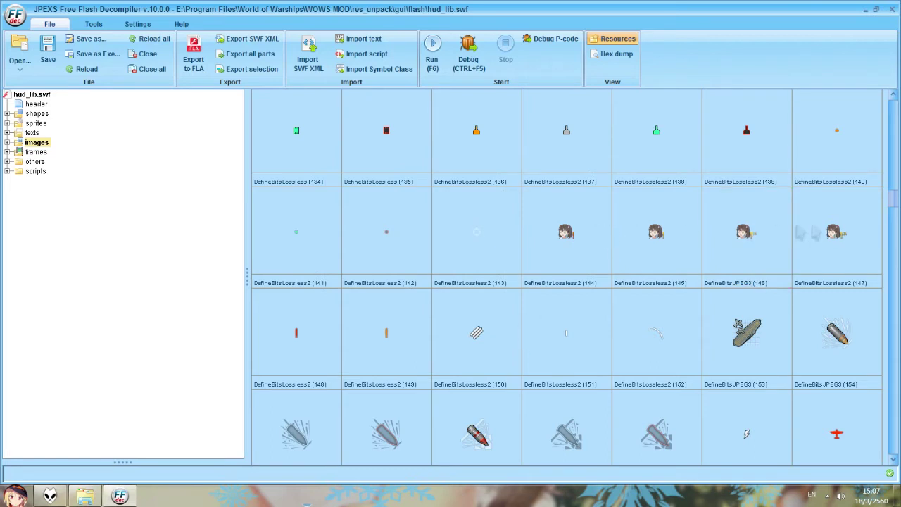
# Replace the red torpedo icon, image 148, with 147_icon_torpedo_red.png.
pyautogui.click(296, 337)
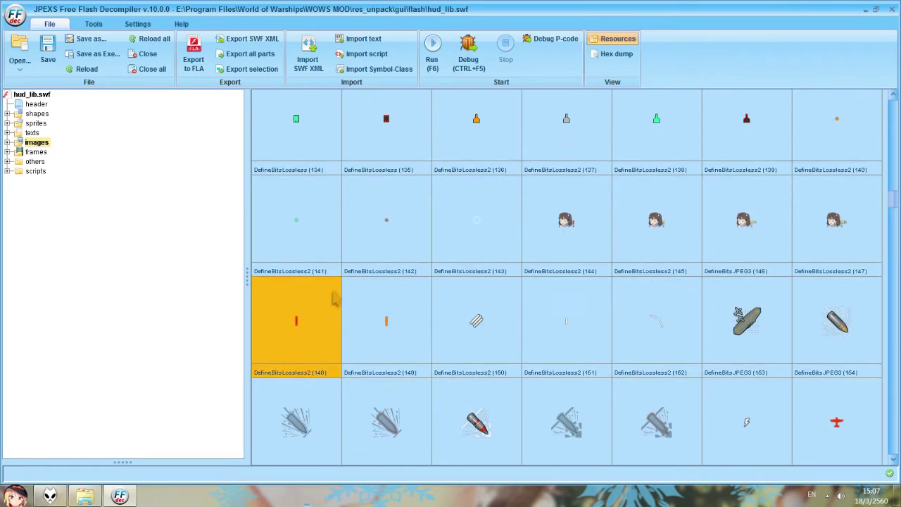
pyautogui.scroll(-1, 567, 275)
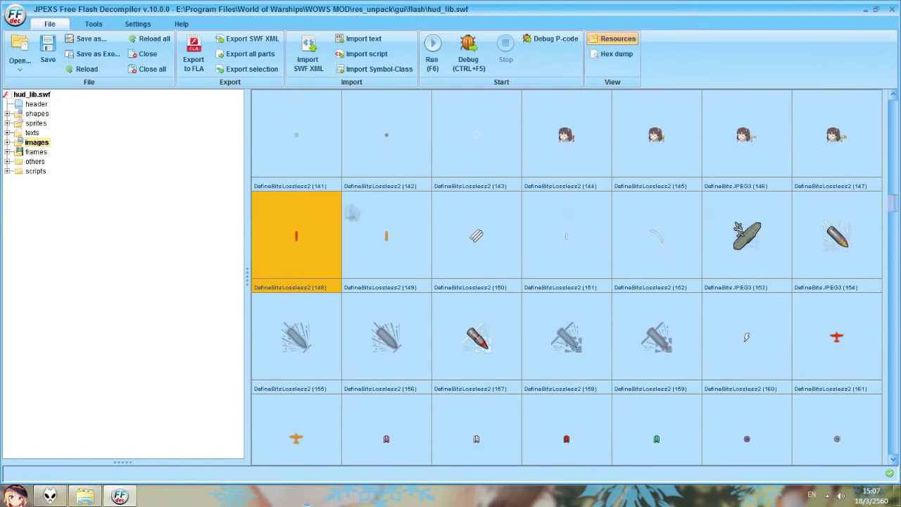
pyautogui.click(380, 240)
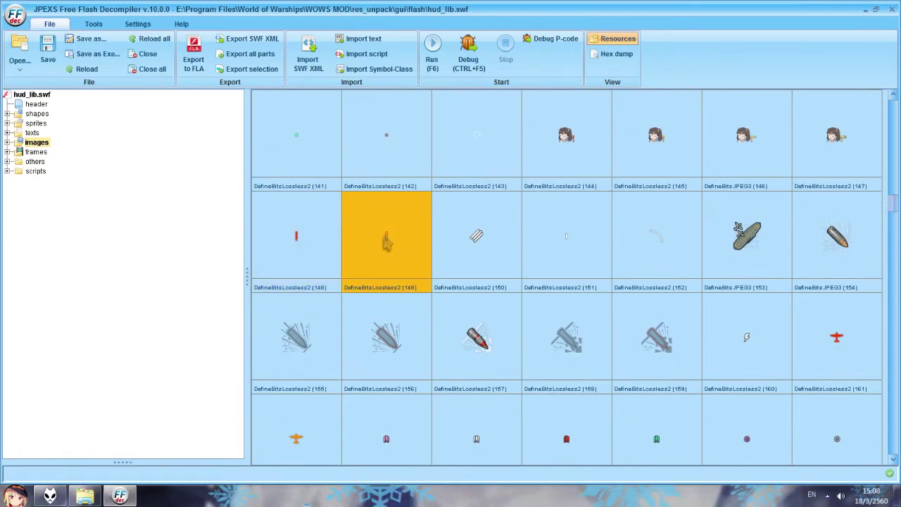
pyautogui.click(290, 241)
pyautogui.rightClick(290, 240)
pyautogui.click(310, 291)
pyautogui.scroll(-4, 417, 259)
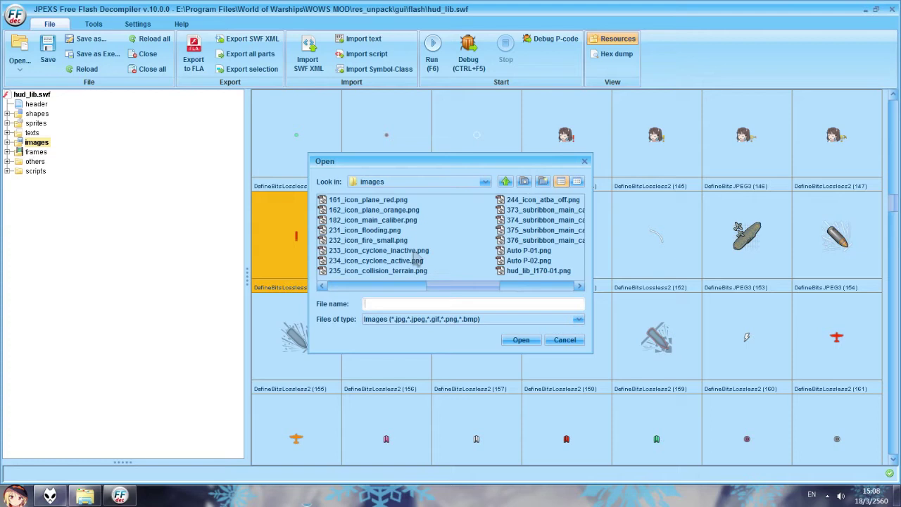
pyautogui.scroll(-2, 461, 238)
pyautogui.scroll(4, 459, 238)
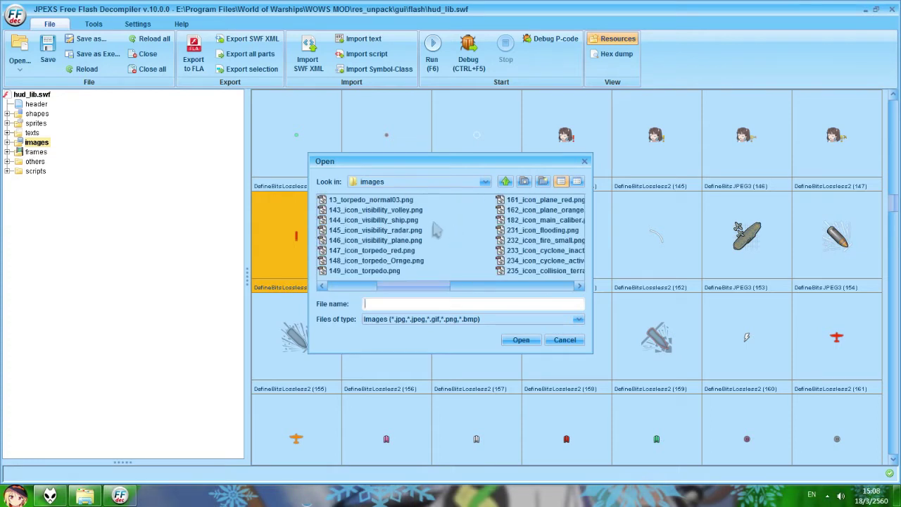
pyautogui.doubleClick(399, 251)
# Replace the orange torpedo icon, image 149, with 148_icon_torpedo_Ornge.png and compare it with image 148.
pyautogui.rightClick(391, 244)
pyautogui.click(415, 292)
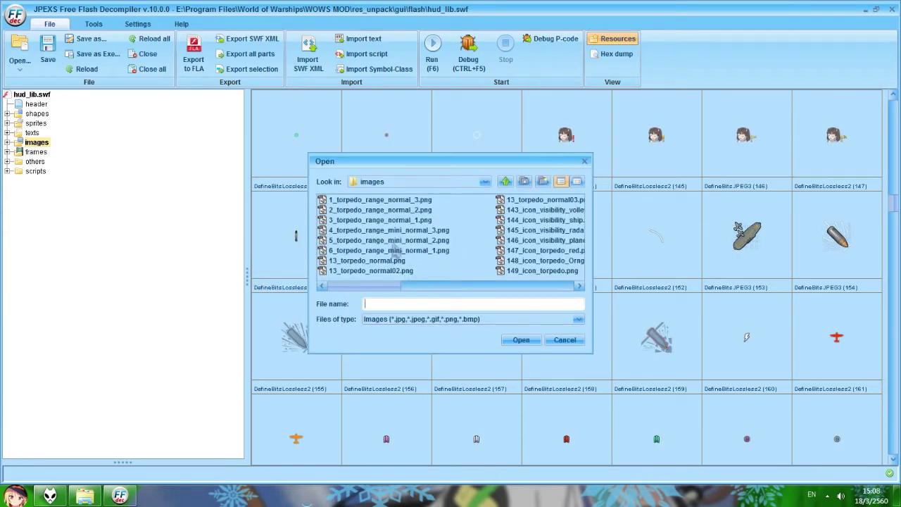
pyautogui.scroll(-1, 395, 246)
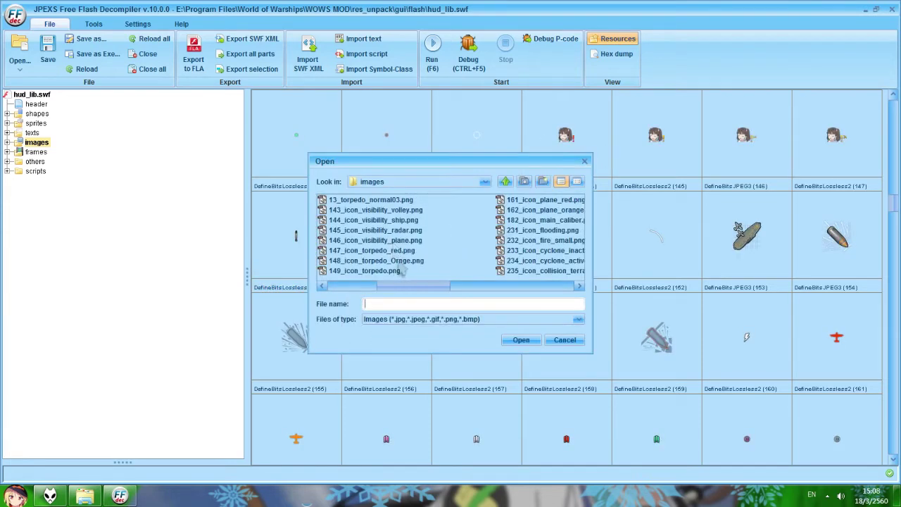
pyautogui.click(406, 262)
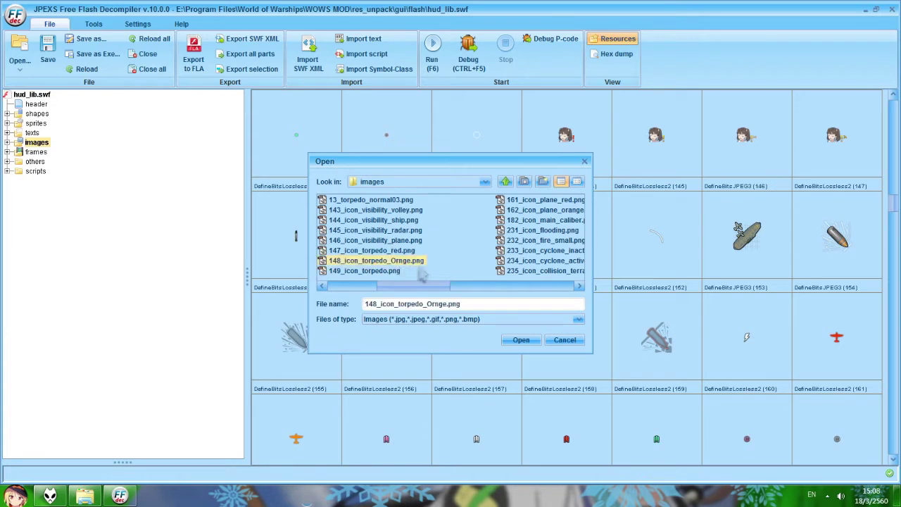
pyautogui.press('Return')
pyautogui.click(310, 260)
pyautogui.click(385, 255)
pyautogui.click(289, 248)
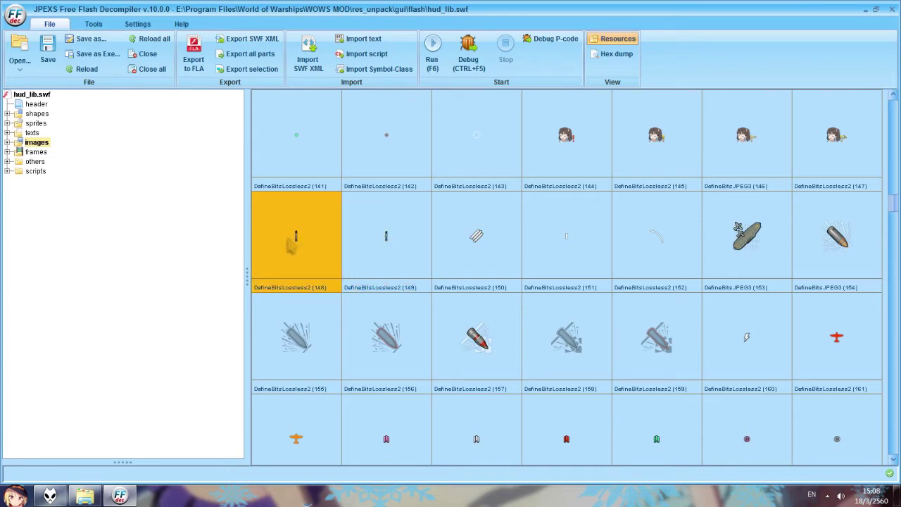
# Replace the white triple-torpedo icon, image 150, with 149_icon_torpedo.png.
pyautogui.rightClick(463, 238)
pyautogui.click(478, 290)
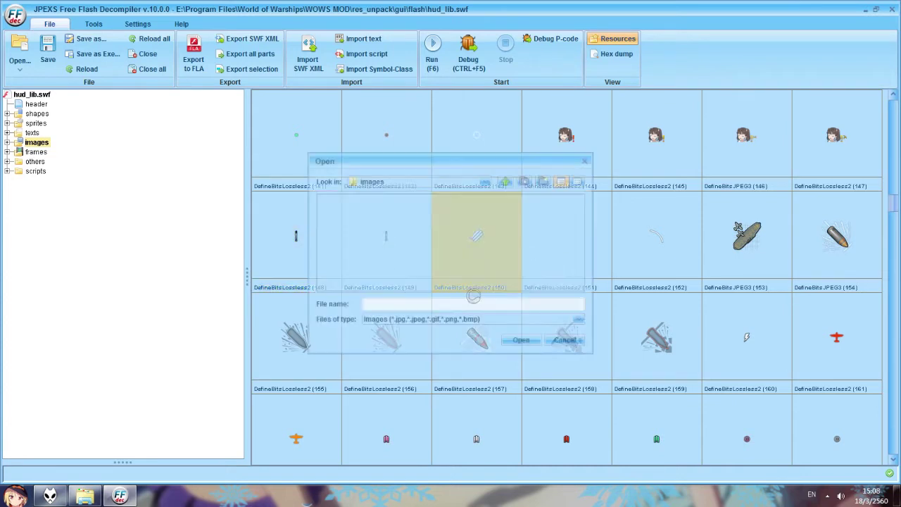
pyautogui.scroll(-3, 452, 273)
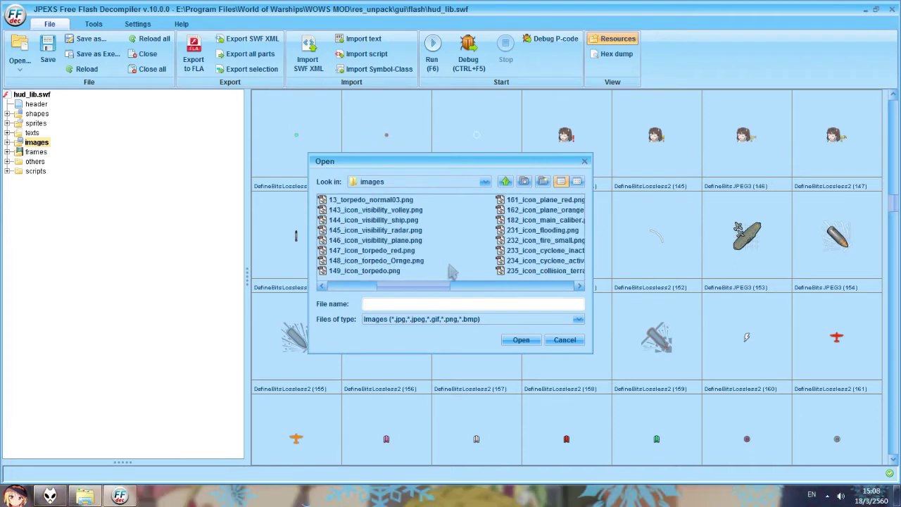
pyautogui.scroll(3, 452, 273)
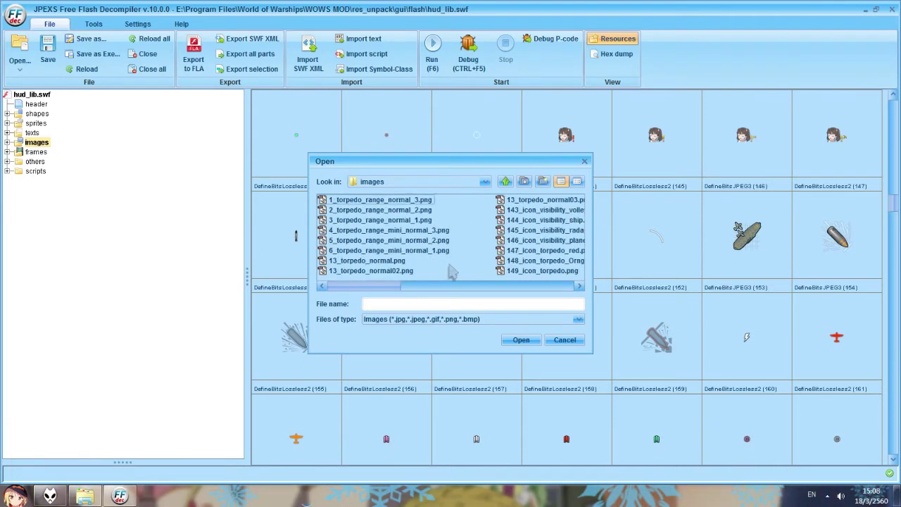
pyautogui.scroll(-3, 452, 273)
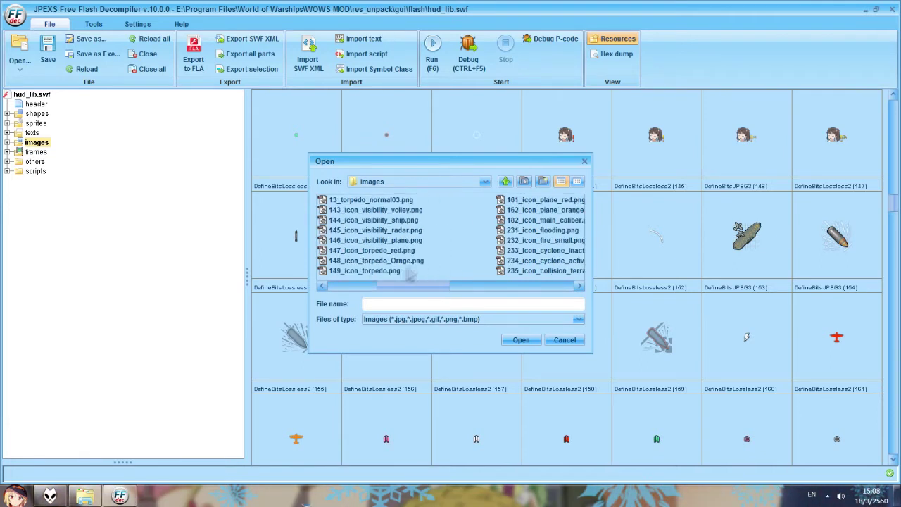
pyautogui.doubleClick(390, 272)
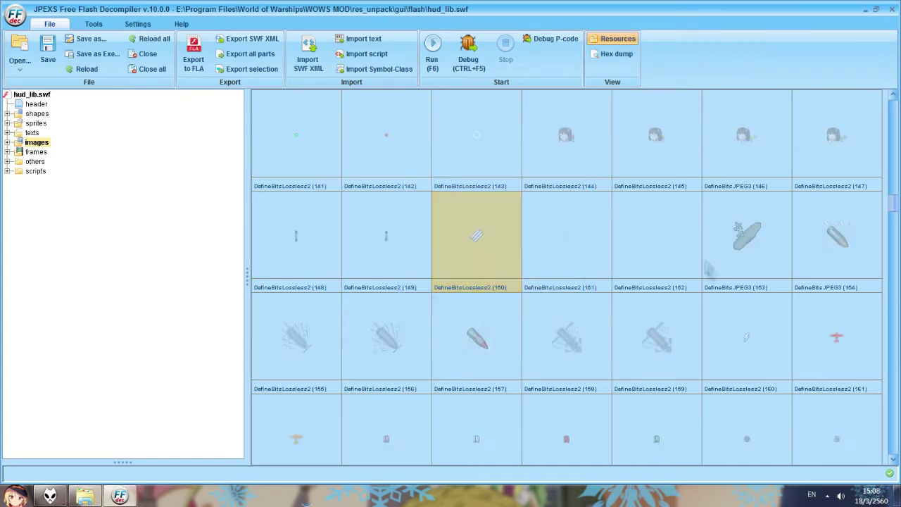
# Compare the two shell icons, images 154 and 157, by highlighting each in turn.
pyautogui.scroll(-3, 891, 204)
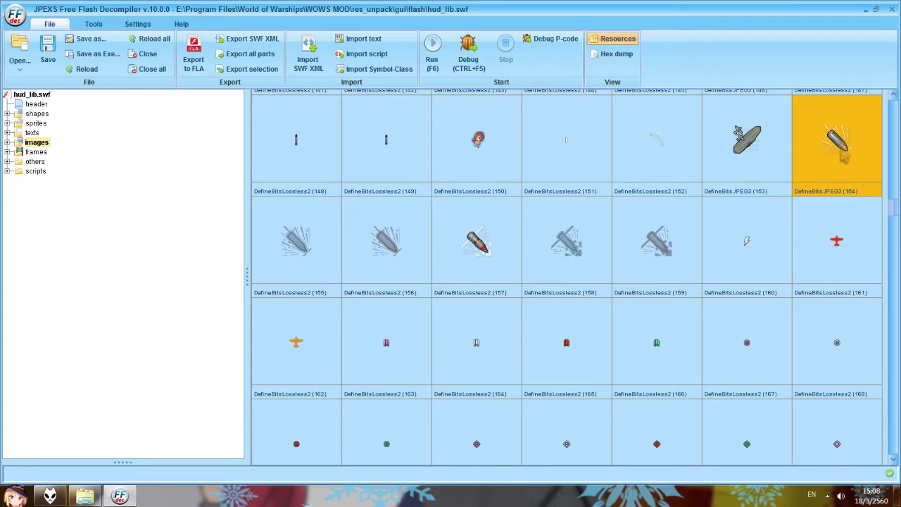
pyautogui.click(470, 271)
pyautogui.click(817, 164)
pyautogui.click(483, 240)
pyautogui.click(825, 167)
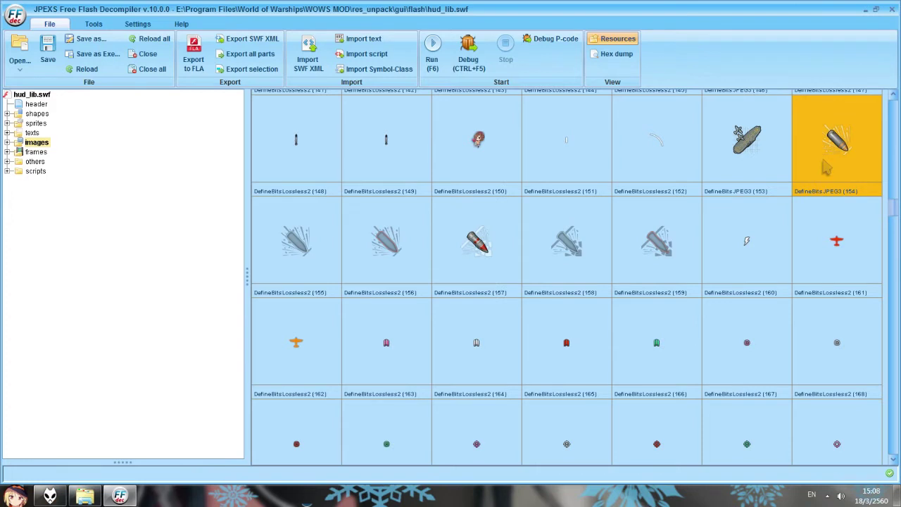
# Replace the red plane icon, image 161, with 161_icon_plane_red.png.
pyautogui.click(872, 251)
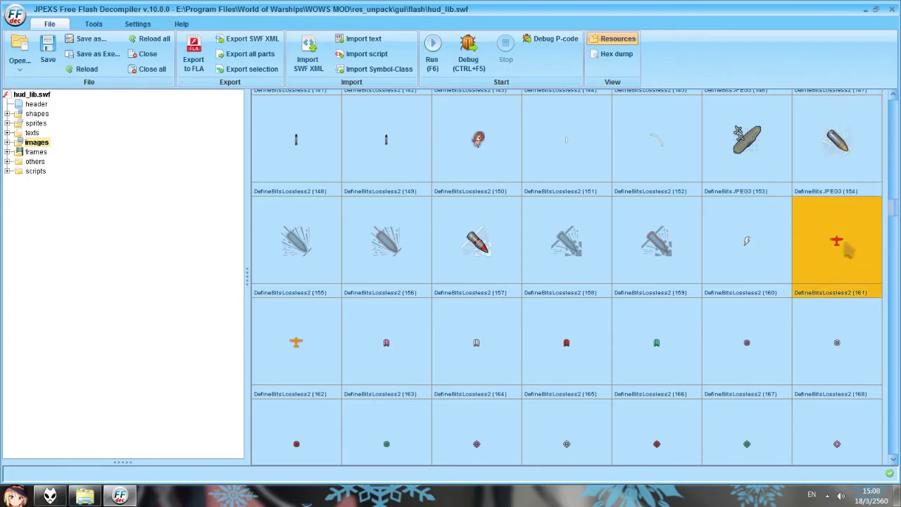
pyautogui.rightClick(848, 246)
pyautogui.click(800, 296)
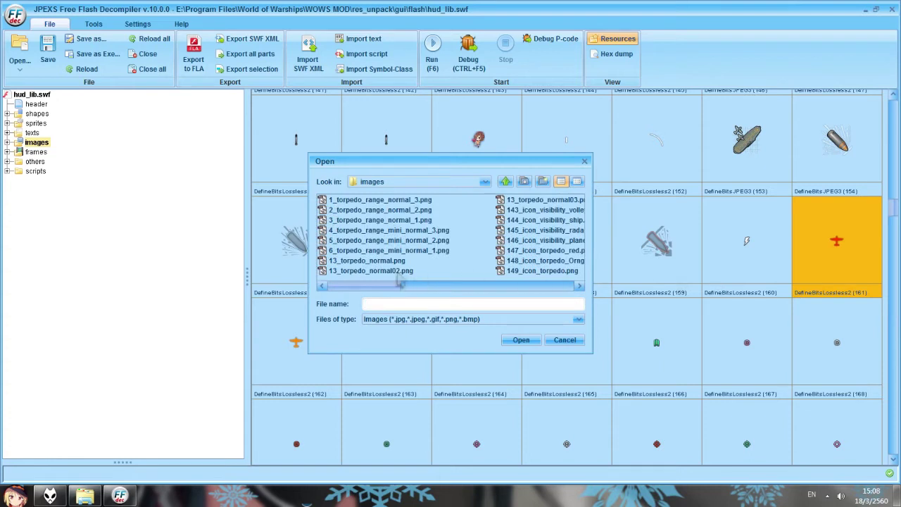
pyautogui.hscroll(1, 406, 280)
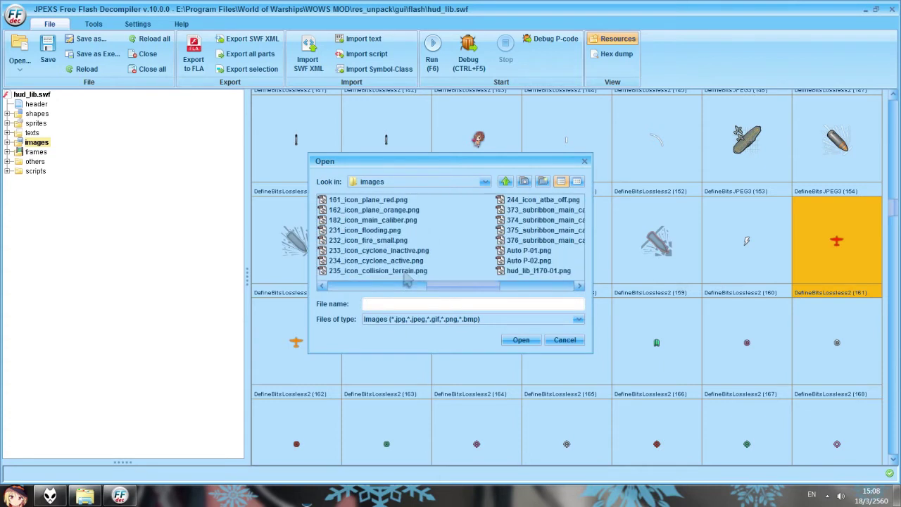
pyautogui.doubleClick(380, 200)
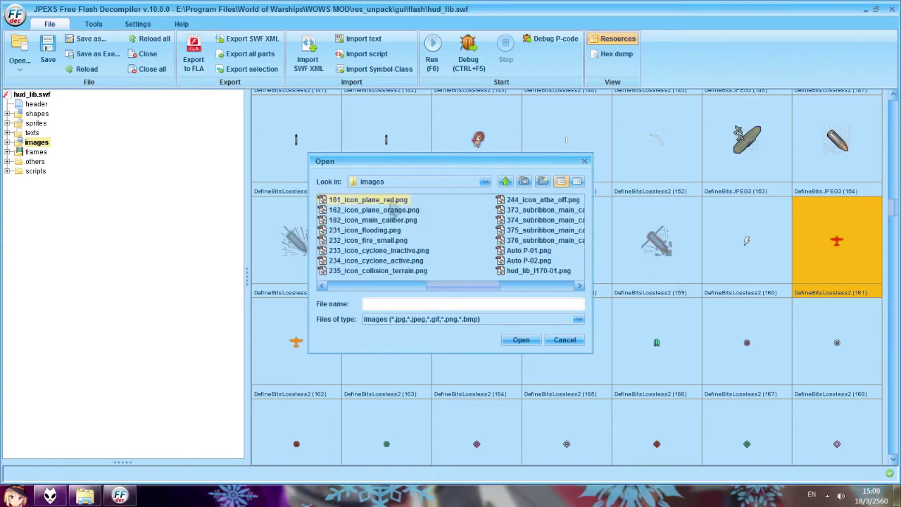
# Replace the orange plane icon, image 162, with 162_icon_plane_orange.png.
pyautogui.click(283, 343)
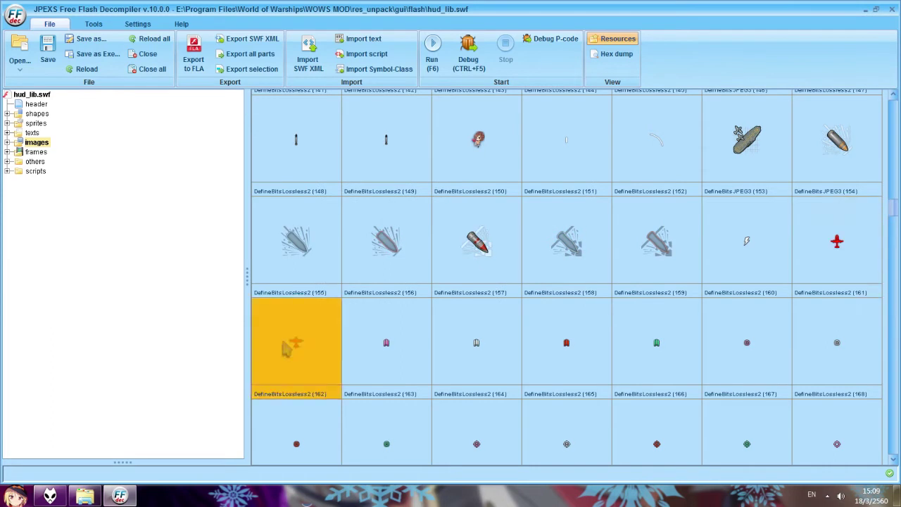
pyautogui.rightClick(283, 343)
pyautogui.click(308, 399)
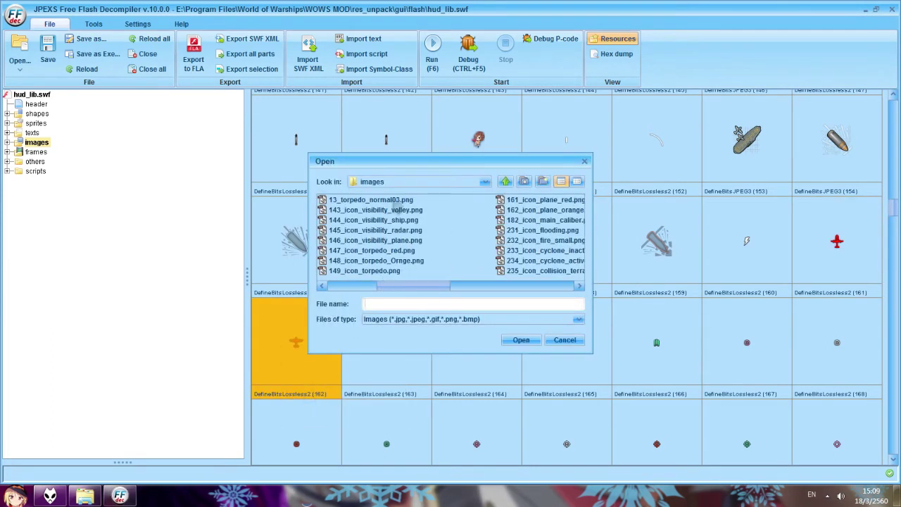
pyautogui.scroll(-2, 395, 211)
pyautogui.click(391, 211)
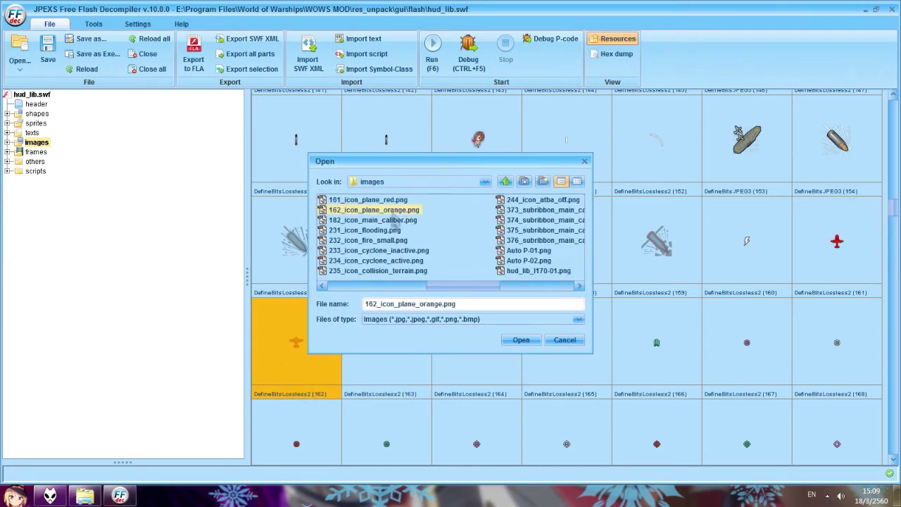
pyautogui.press('Return')
# Review the replaced plane icon, image 162, against the torpedo icons and examine the HUD graphics that follow it.
pyautogui.rightClick(301, 336)
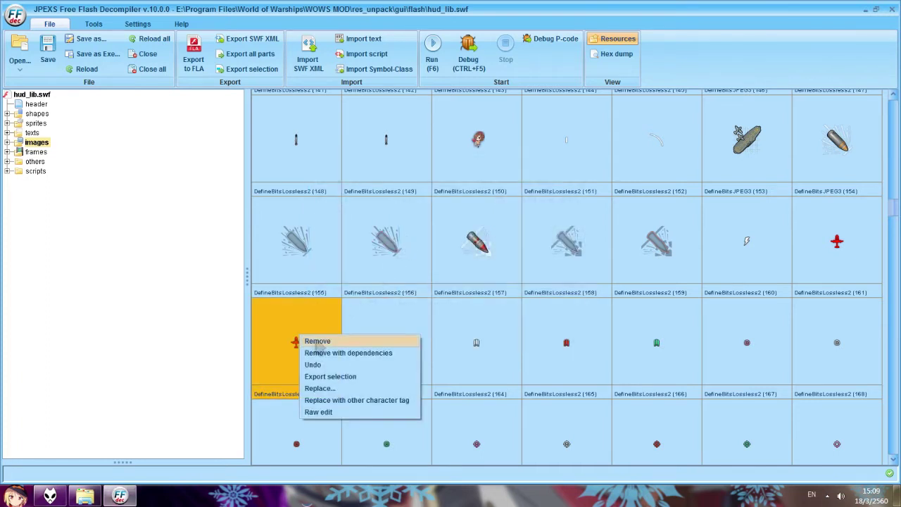
pyautogui.click(361, 308)
pyautogui.click(318, 332)
pyautogui.click(356, 334)
pyautogui.click(321, 333)
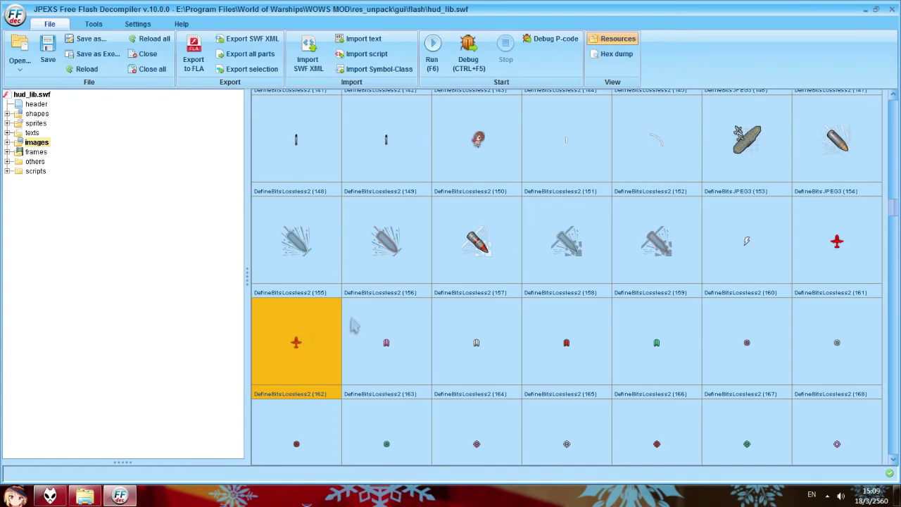
pyautogui.click(408, 158)
pyautogui.click(271, 327)
pyautogui.scroll(-3, 891, 212)
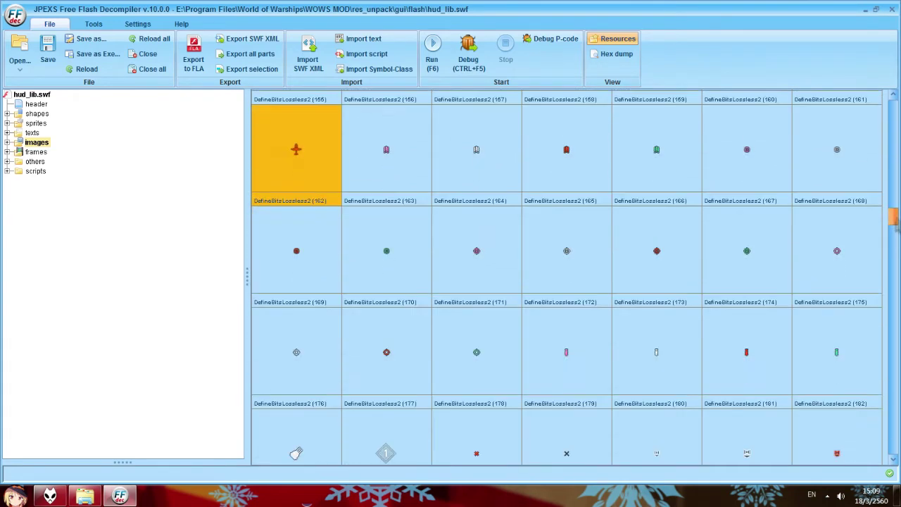
pyautogui.scroll(1, 891, 217)
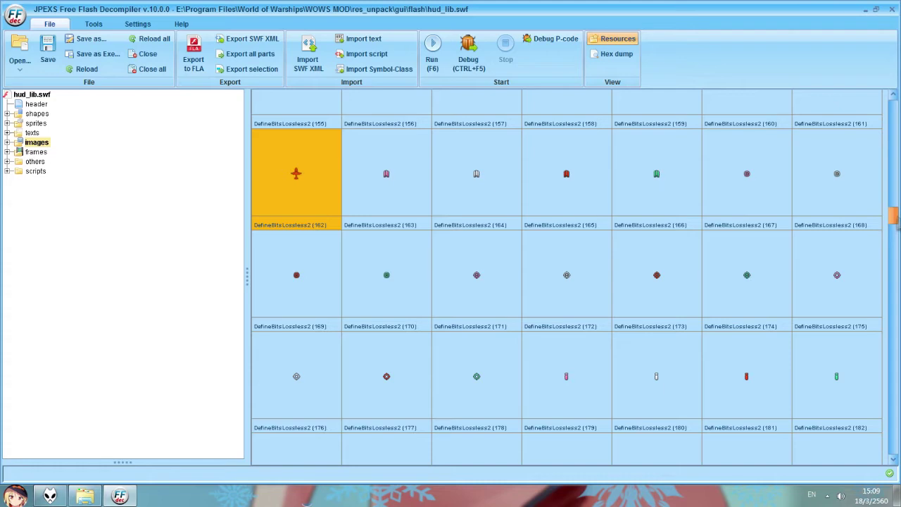
pyautogui.scroll(-3, 567, 275)
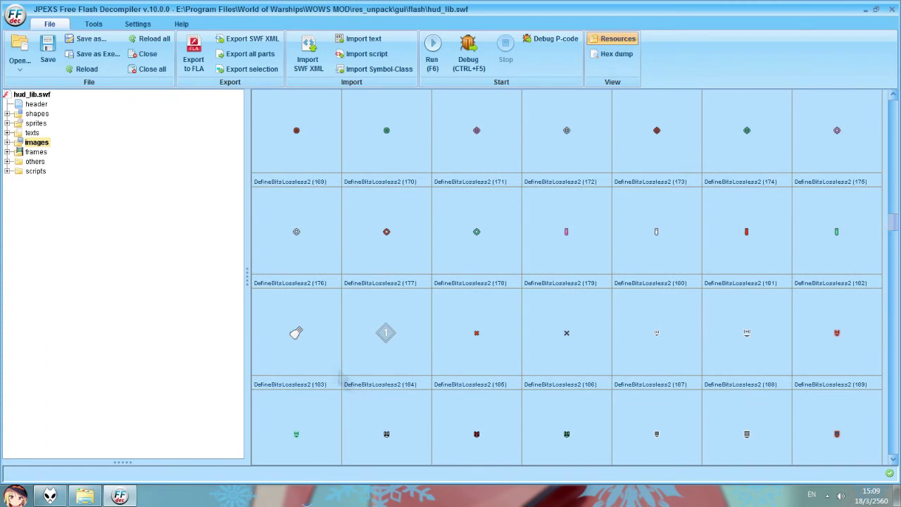
# Replace the white shell icon, image 183, with 182_icon_main_caliber.png.
pyautogui.click(282, 332)
pyautogui.rightClick(282, 332)
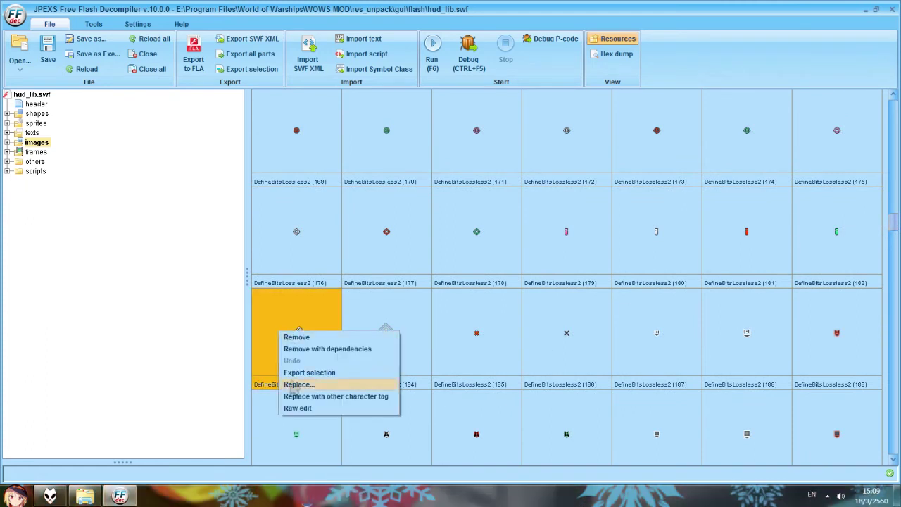
pyautogui.click(297, 384)
pyautogui.hscroll(1, 454, 268)
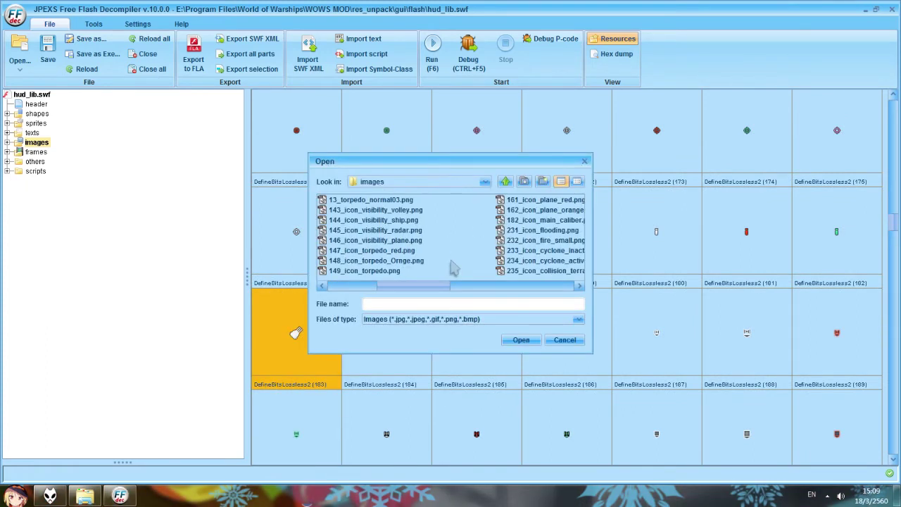
pyautogui.hscroll(1, 454, 267)
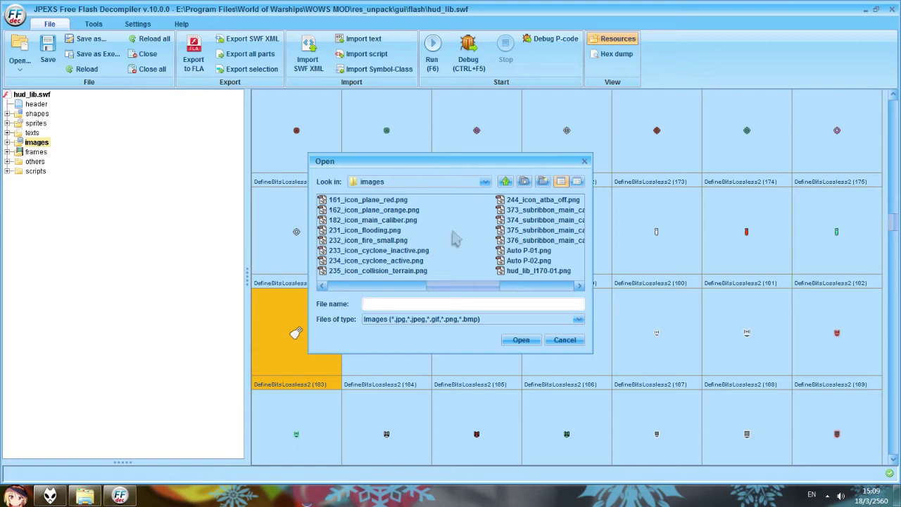
pyautogui.click(392, 221)
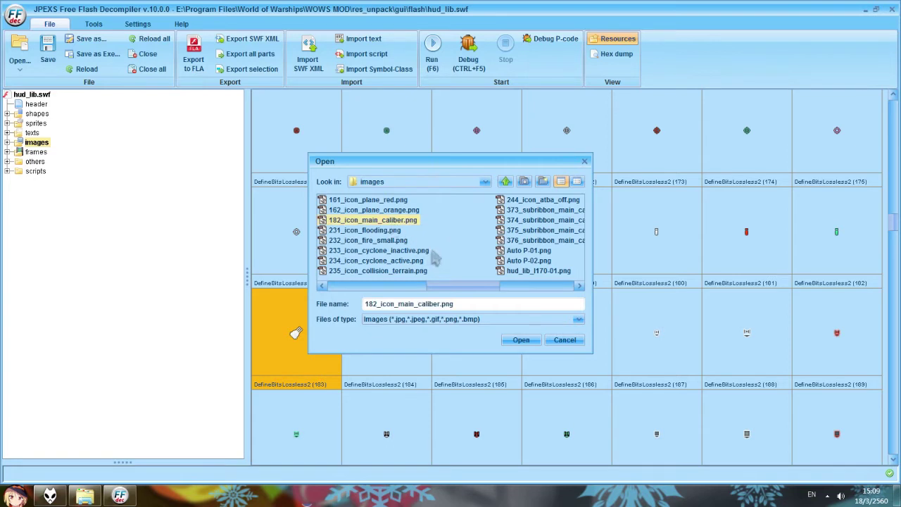
pyautogui.click(398, 224)
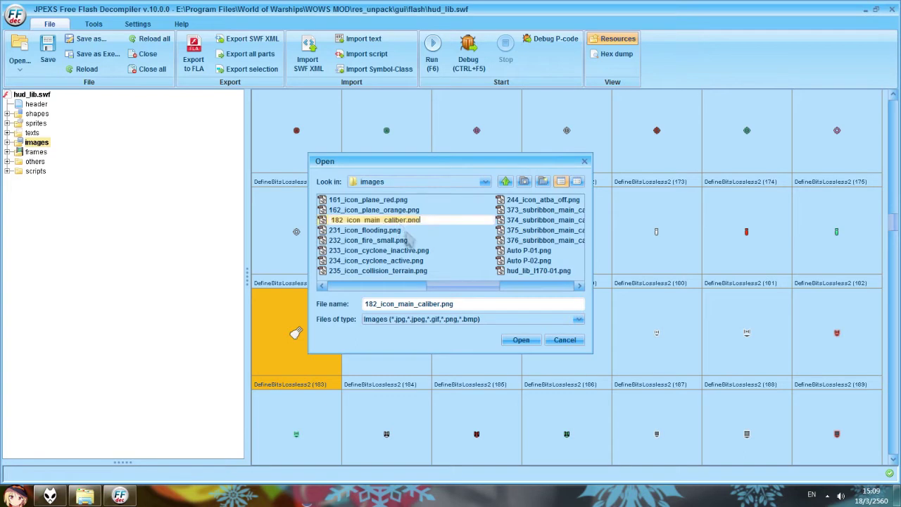
pyautogui.click(447, 242)
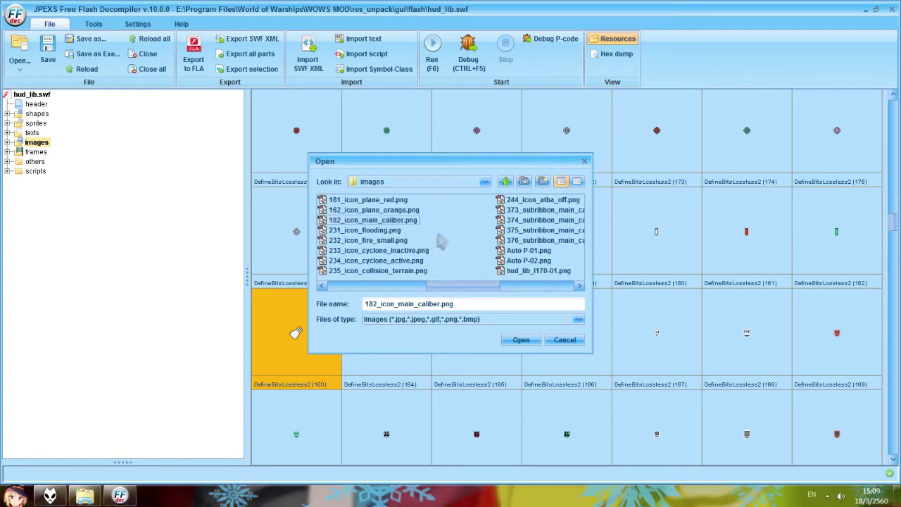
pyautogui.doubleClick(338, 220)
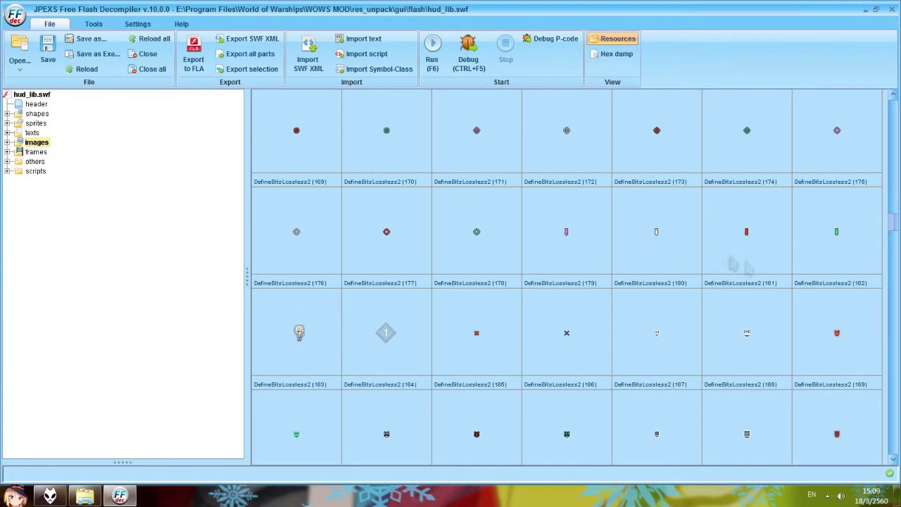
# Replace the blue flooding triangle icon, image 232, with 231_icon_flooding.png.
pyautogui.scroll(-2, 893, 225)
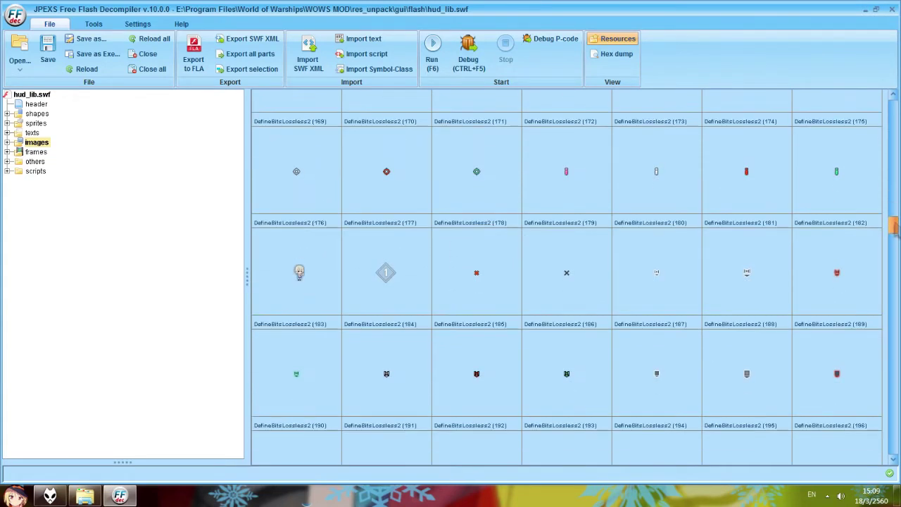
pyautogui.scroll(-6, 892, 226)
pyautogui.scroll(-10, 892, 239)
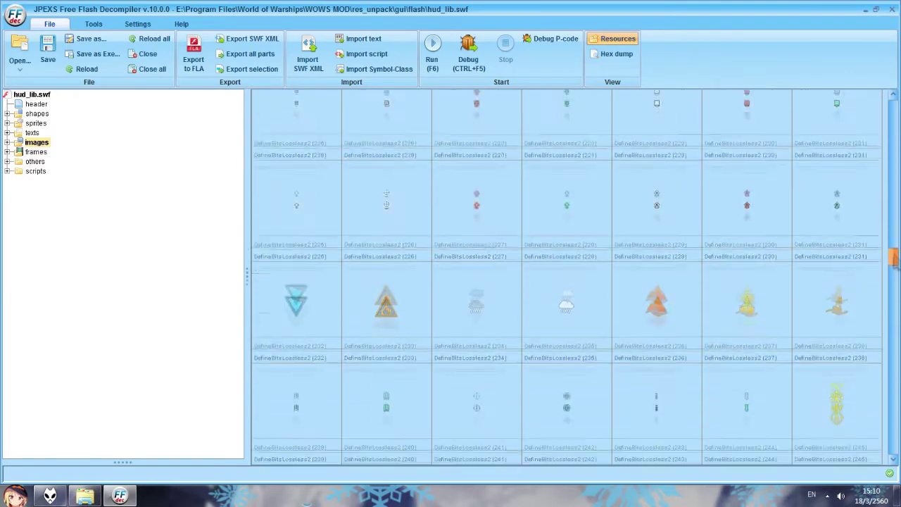
pyautogui.scroll(-3, 892, 258)
pyautogui.rightClick(297, 237)
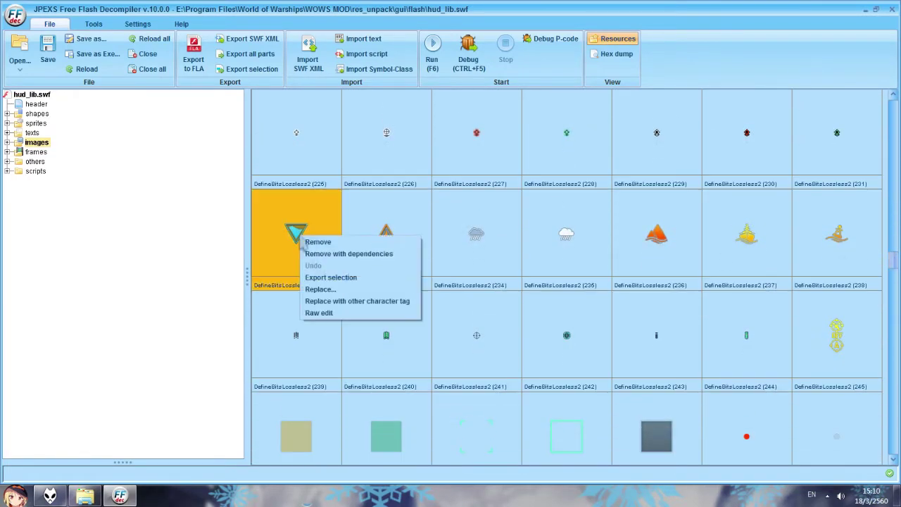
pyautogui.click(323, 303)
pyautogui.click(399, 240)
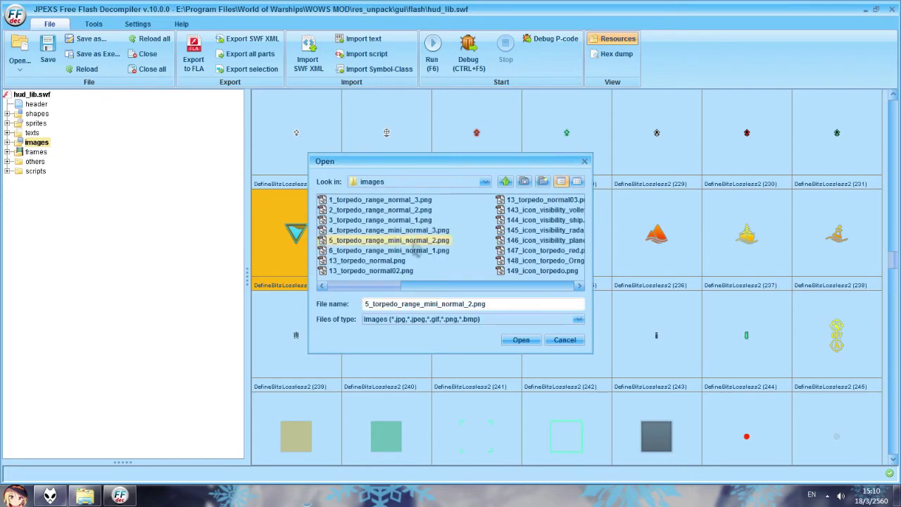
pyautogui.scroll(-1, 417, 249)
pyautogui.scroll(-1, 420, 250)
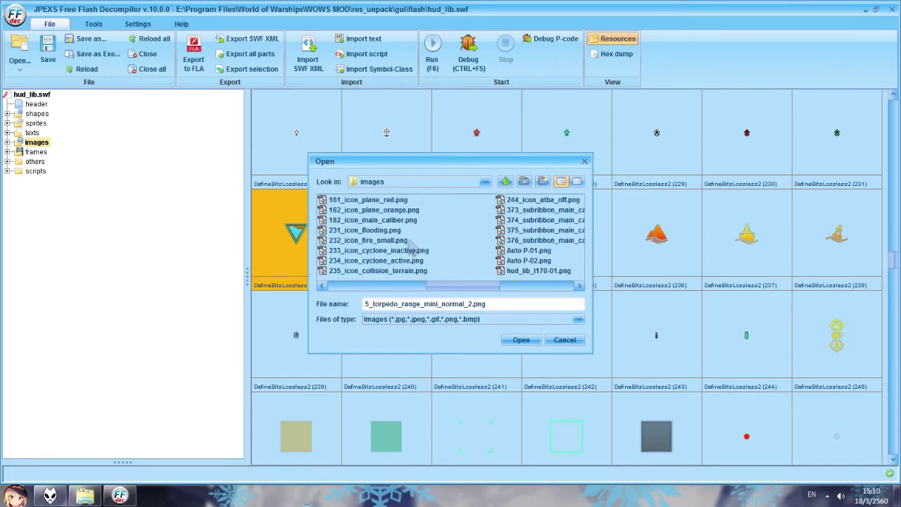
pyautogui.doubleClick(368, 231)
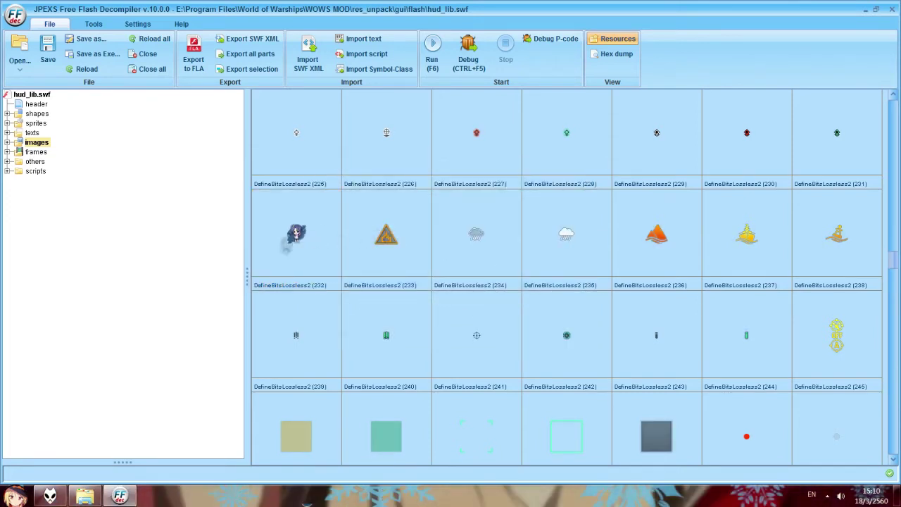
# Replace the orange fire warning icon, image 233, with 232_icon_fire_small.png.
pyautogui.rightClick(382, 240)
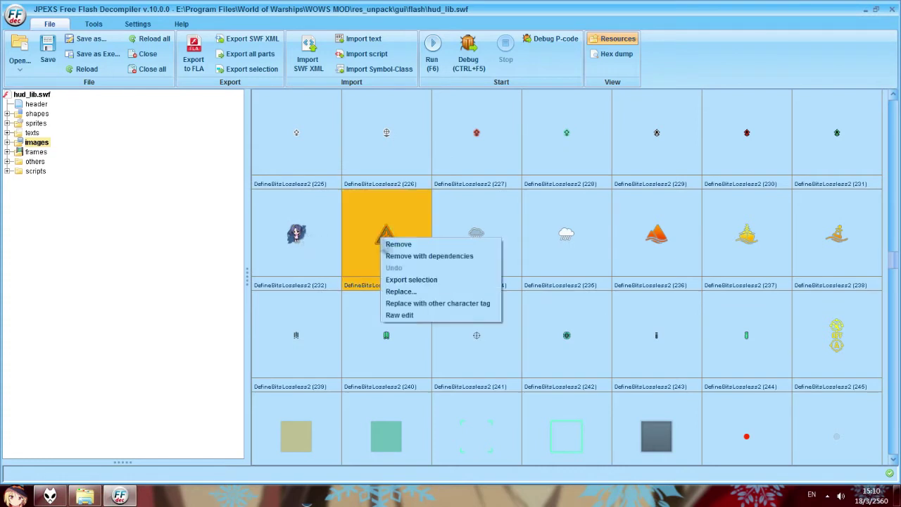
pyautogui.click(399, 292)
pyautogui.hscroll(2, 410, 250)
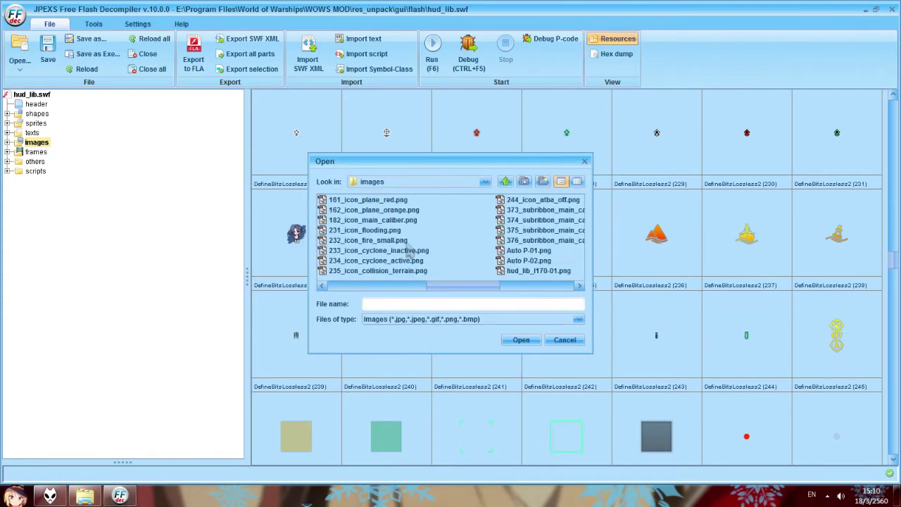
pyautogui.doubleClick(386, 240)
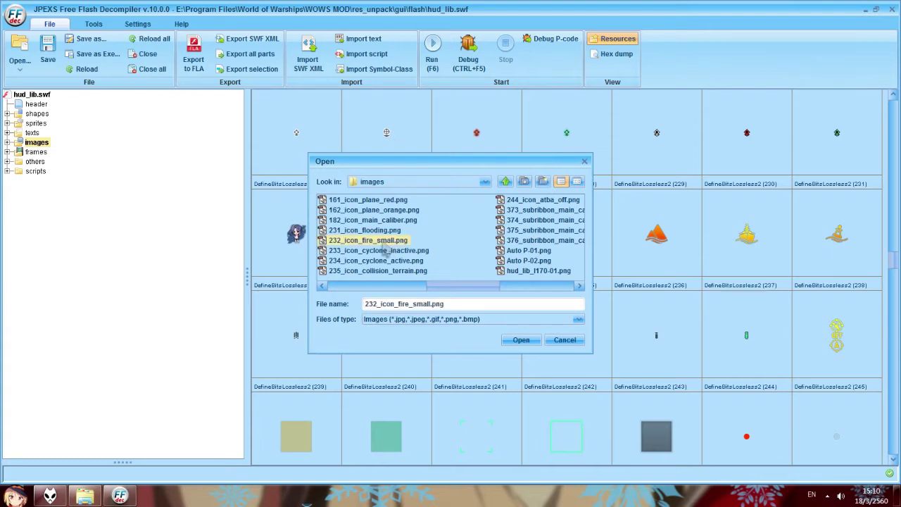
pyautogui.click(415, 258)
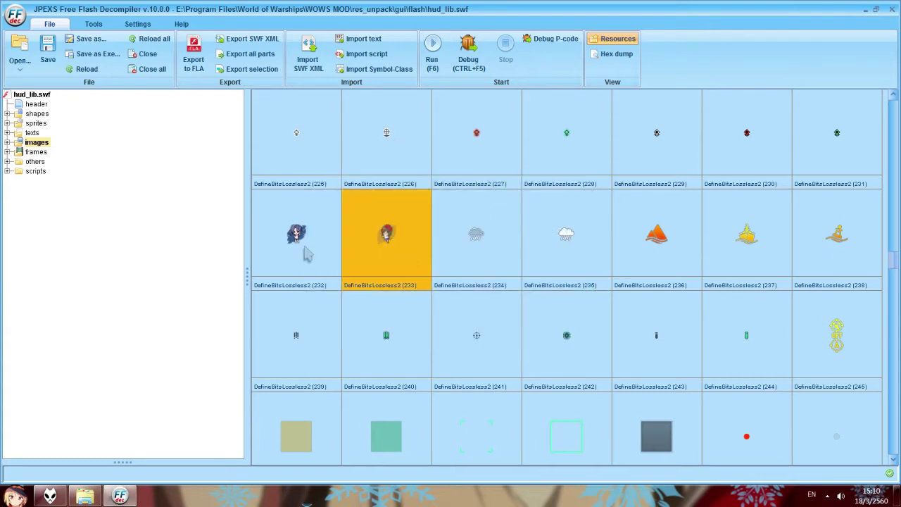
# Compare the replaced flooding and fire icons, images 232 and 233, by highlighting each in turn.
pyautogui.click(307, 251)
pyautogui.click(363, 252)
pyautogui.click(308, 252)
pyautogui.click(382, 252)
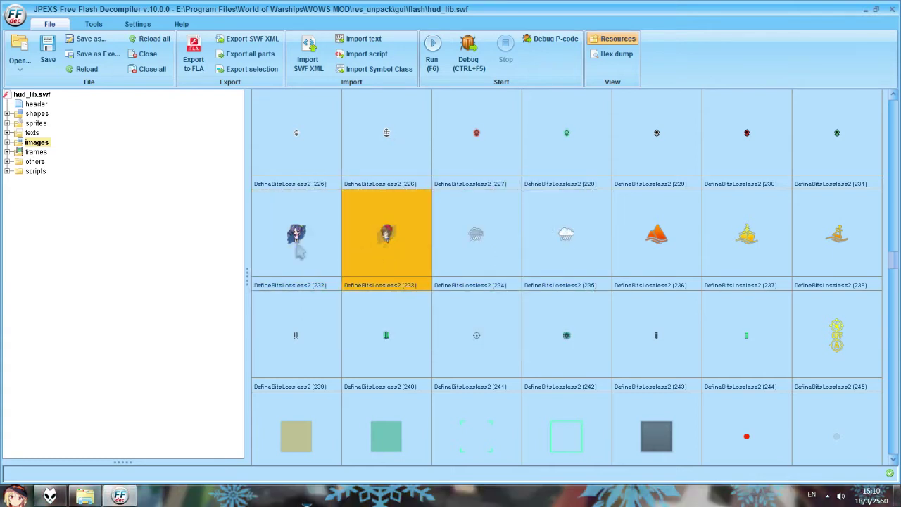
pyautogui.click(303, 252)
pyautogui.click(355, 253)
# Replace the grey rain cloud icon, image 234, with 233_icon_cyclone_inactive.png.
pyautogui.click(484, 252)
pyautogui.rightClick(483, 244)
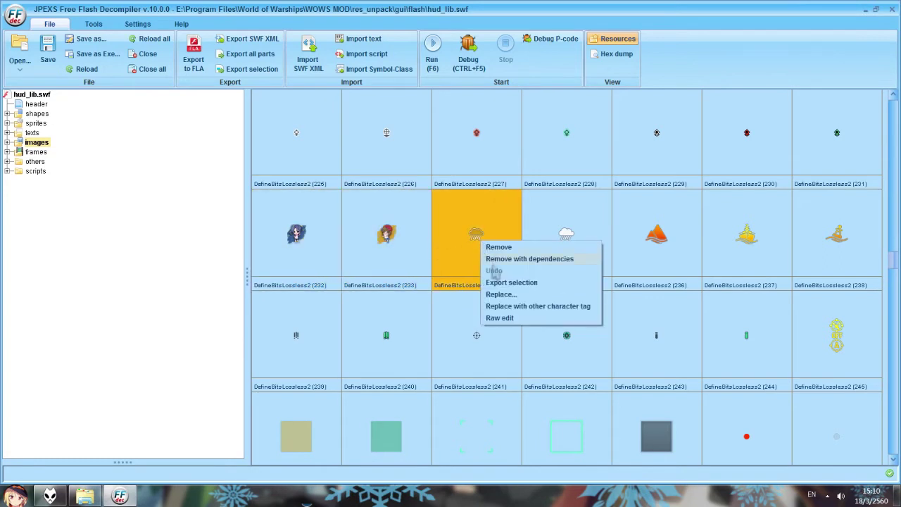
pyautogui.click(505, 299)
pyautogui.scroll(-2, 451, 236)
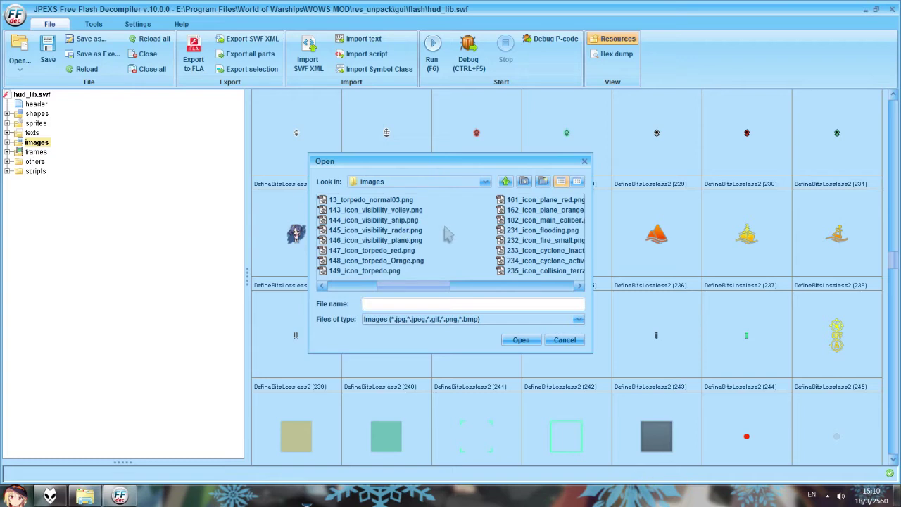
pyautogui.scroll(-1, 422, 235)
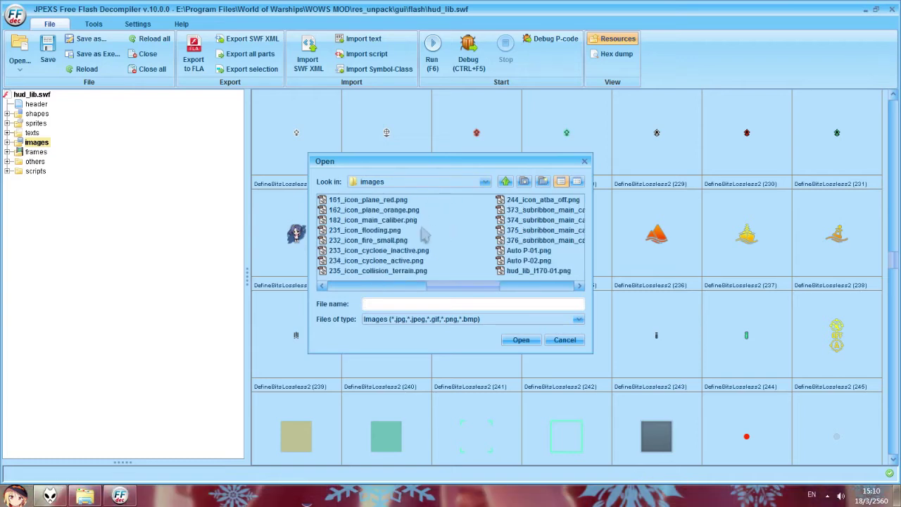
pyautogui.moveTo(422, 170); pyautogui.dragTo(311, 124)
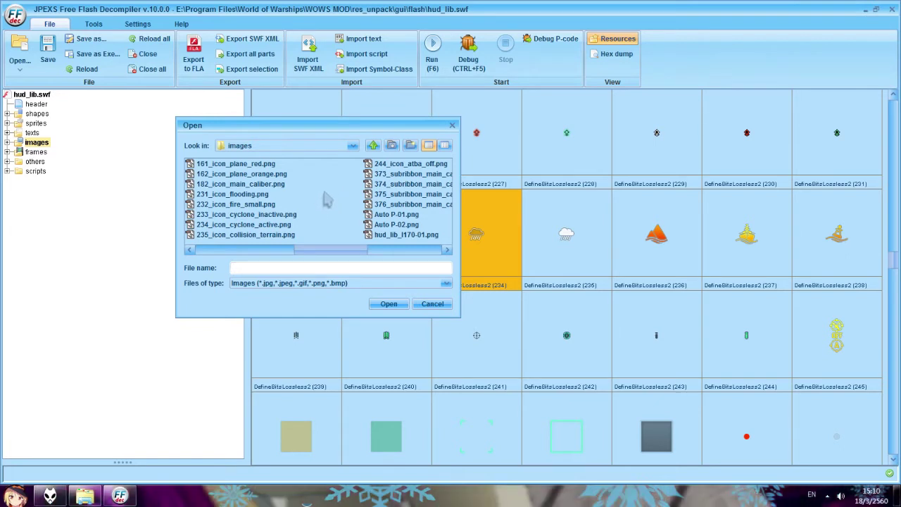
pyautogui.click(290, 214)
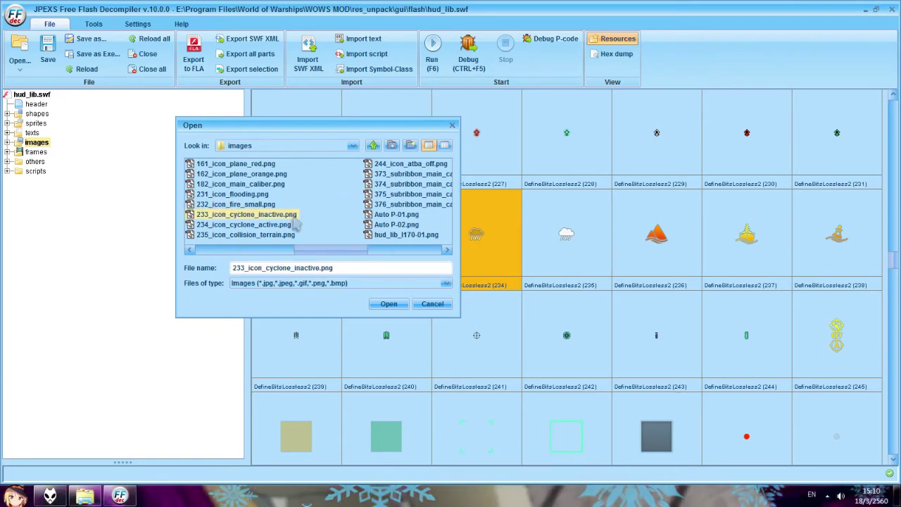
pyautogui.press('Up')
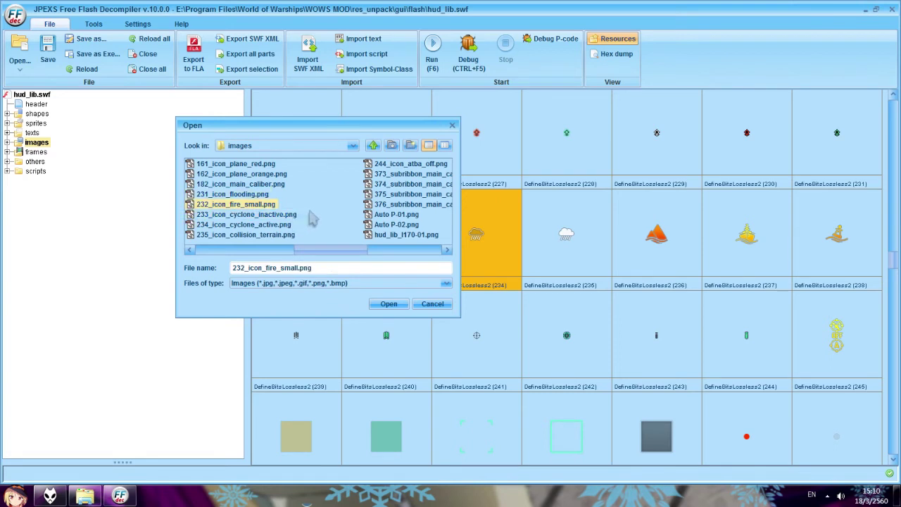
pyautogui.press('Up')
pyautogui.press('Down')
pyautogui.press('Down')
pyautogui.press('Up')
pyautogui.click(290, 216)
pyautogui.click(294, 215)
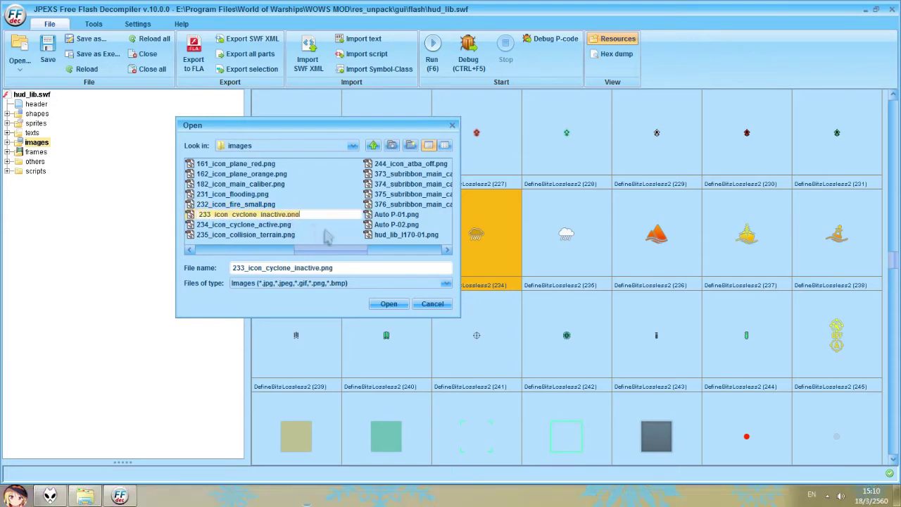
pyautogui.press('Escape')
pyautogui.press('Return')
# Replace the white rain cloud icon, image 235, with 234_icon_cyclone_active.png.
pyautogui.click(547, 249)
pyautogui.rightClick(547, 244)
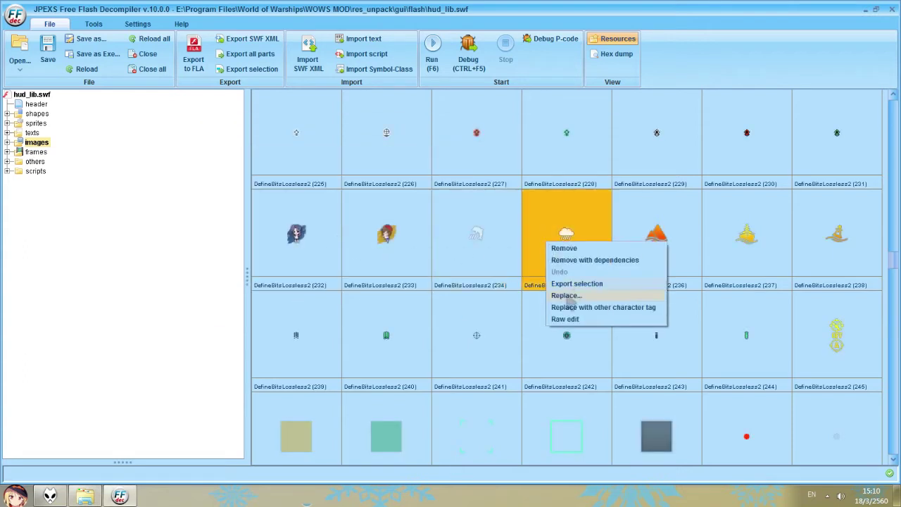
pyautogui.click(567, 296)
pyautogui.scroll(-1, 373, 252)
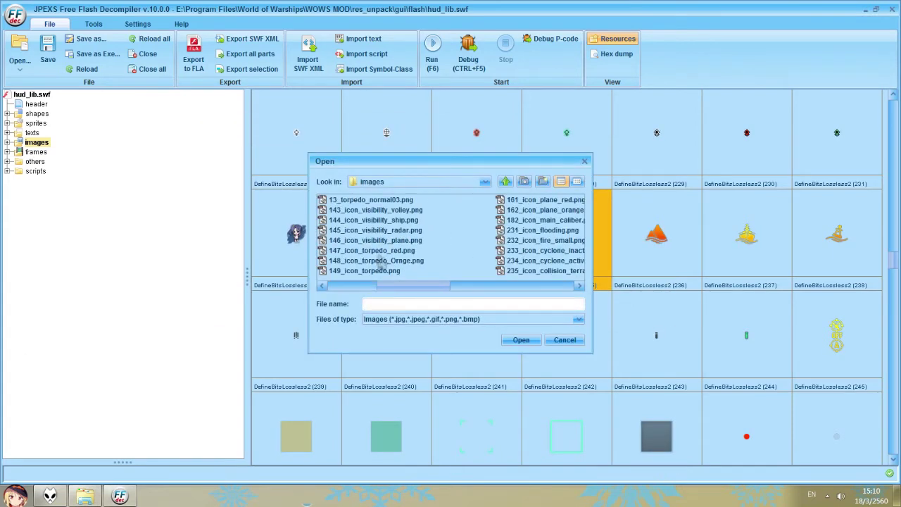
pyautogui.scroll(-1, 380, 262)
pyautogui.click(380, 262)
pyautogui.doubleClick(381, 262)
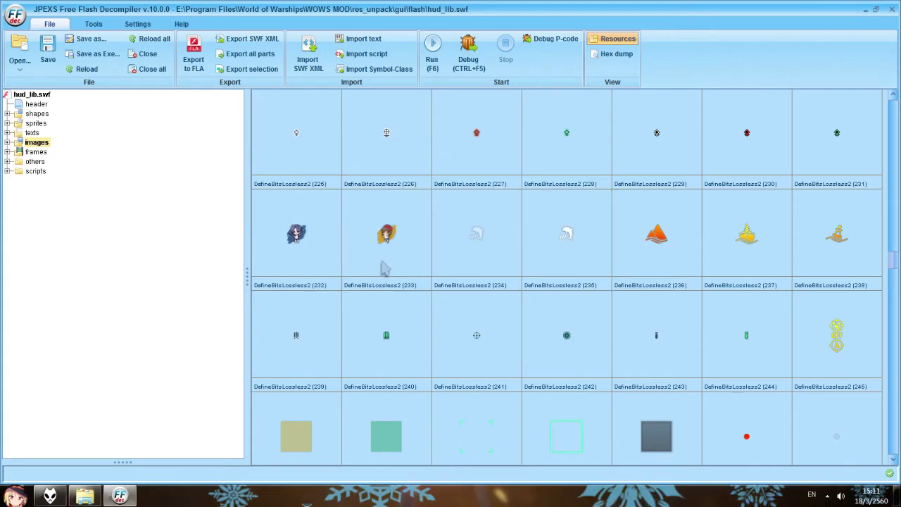
# Replace the orange terrain collision icon, image 236, with 235_icon_collision_terrain.png.
pyautogui.rightClick(661, 248)
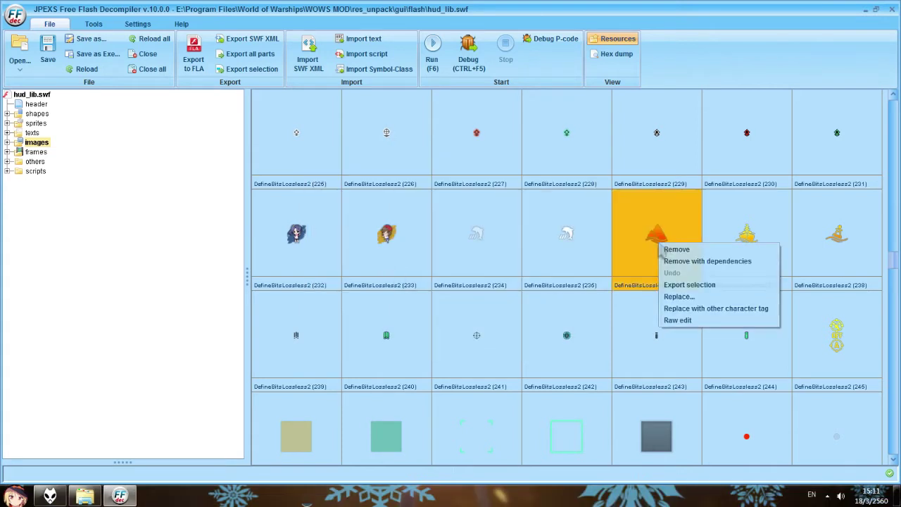
pyautogui.click(666, 302)
pyautogui.scroll(-2, 429, 261)
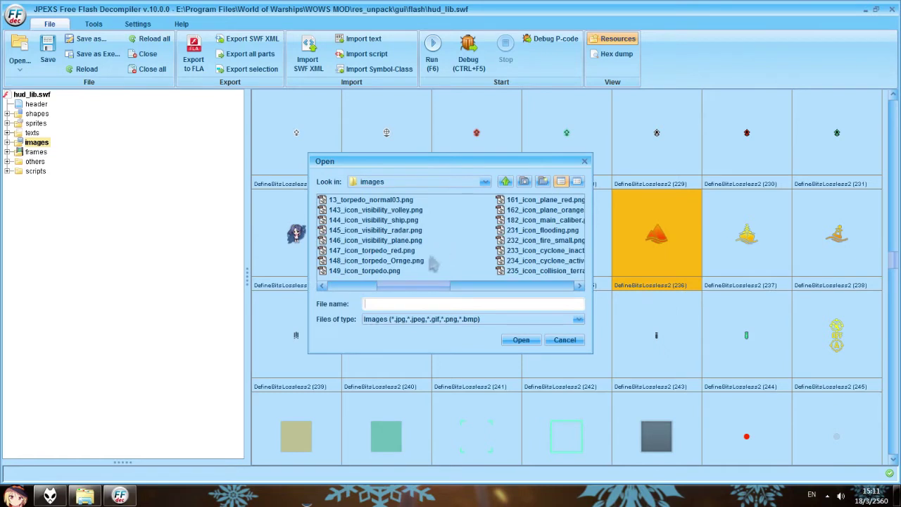
pyautogui.click(405, 271)
pyautogui.doubleClick(405, 271)
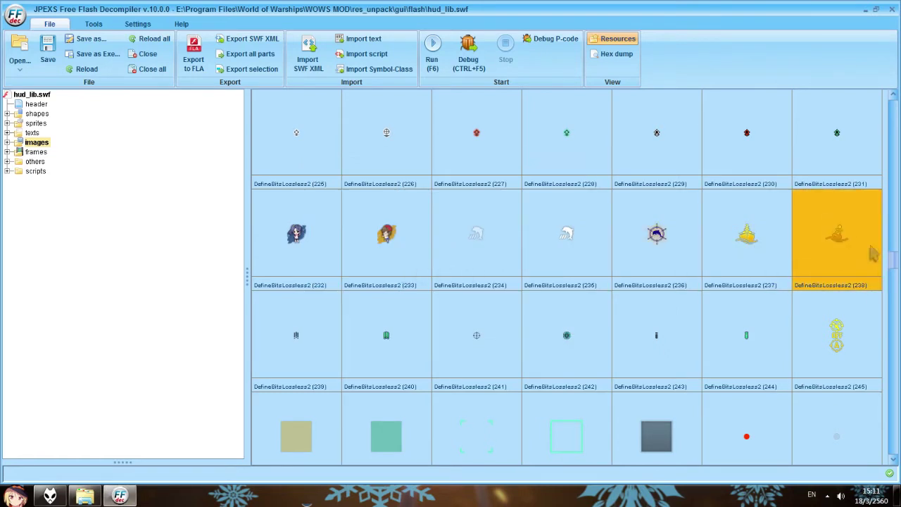
# Replace the yellow three-symbol icon, image 245, with 244_icon_atba_off.png.
pyautogui.scroll(-3, 835, 246)
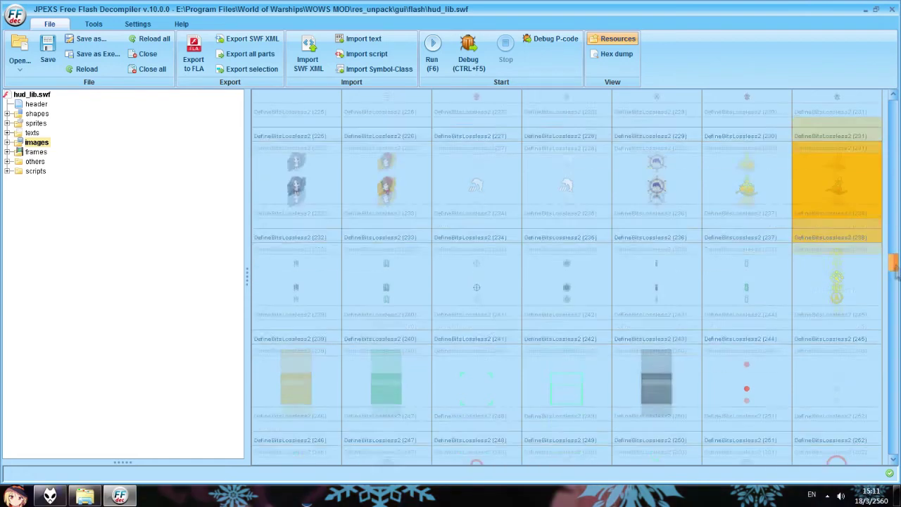
pyautogui.rightClick(836, 218)
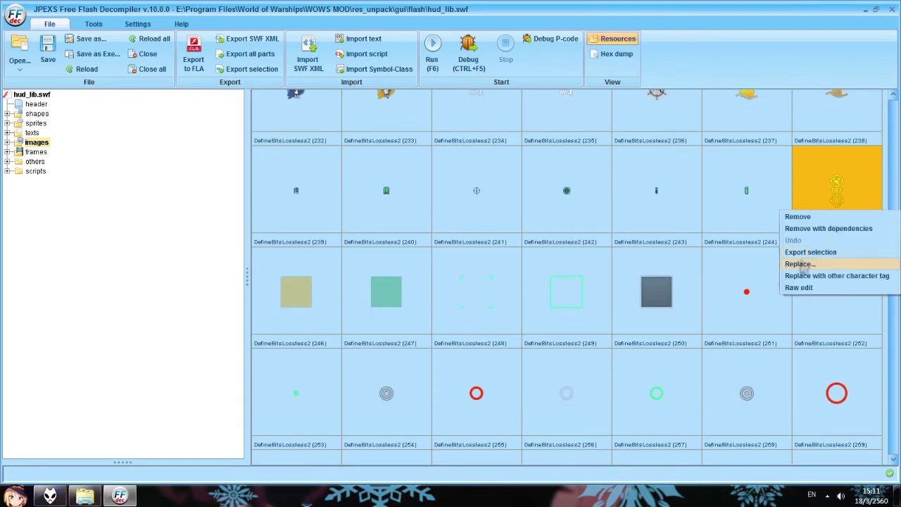
pyautogui.click(800, 263)
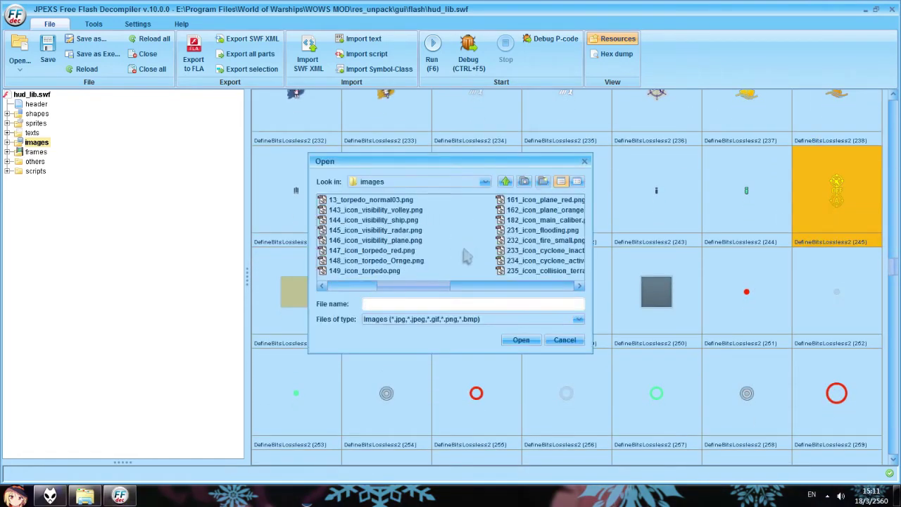
pyautogui.scroll(-1, 464, 257)
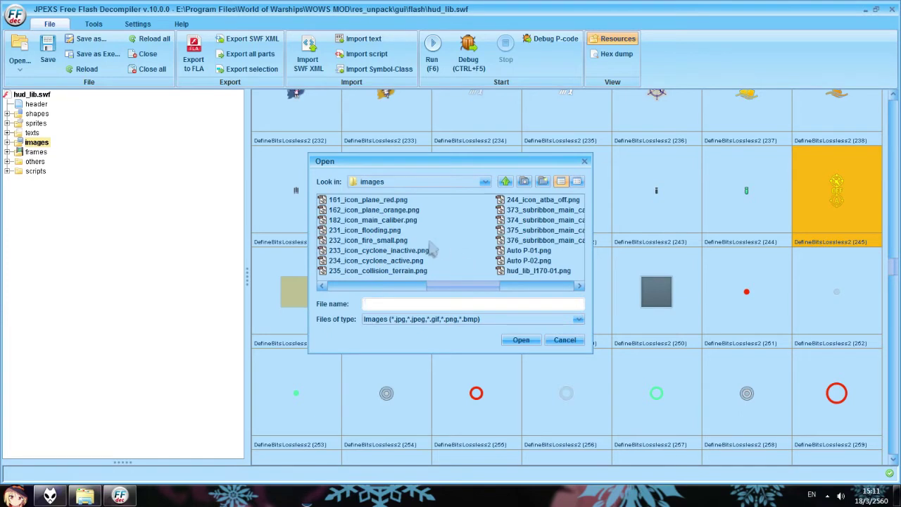
pyautogui.scroll(-1, 490, 245)
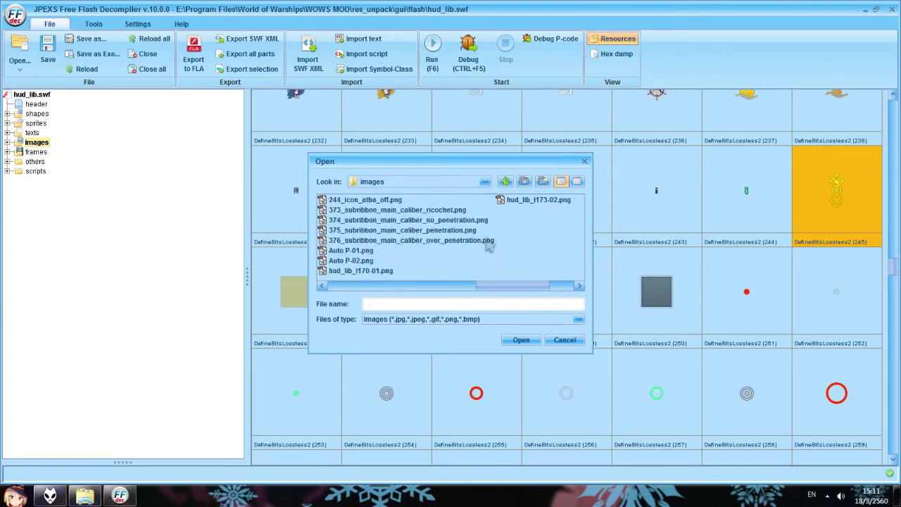
pyautogui.doubleClick(386, 200)
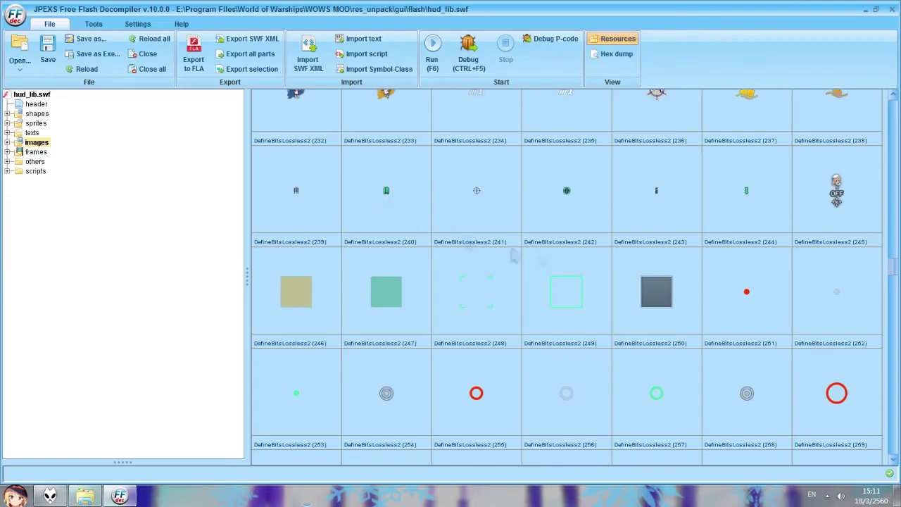
# Examine the small ring icon and the four-arrow crosshair, images 302 and 303, by highlighting each in turn.
pyautogui.scroll(-5, 891, 271)
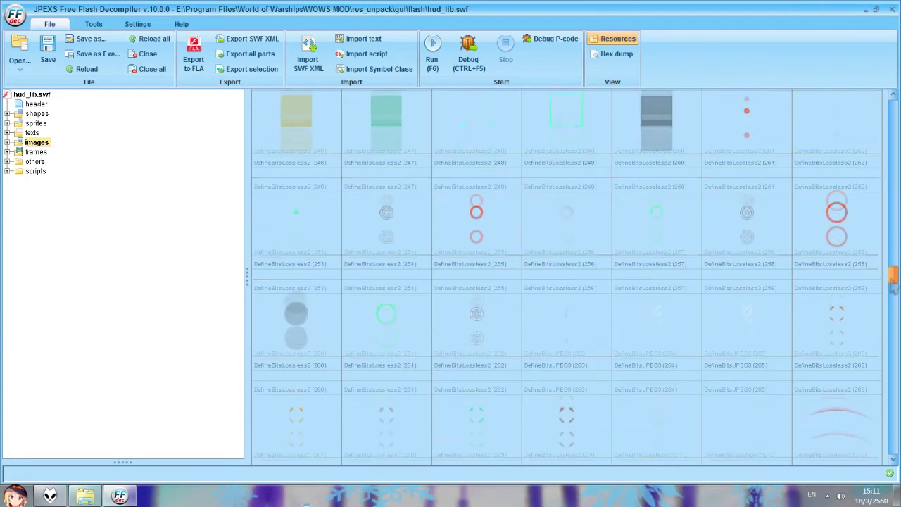
pyautogui.moveTo(892, 275); pyautogui.dragTo(882, 320)
pyautogui.click(406, 225)
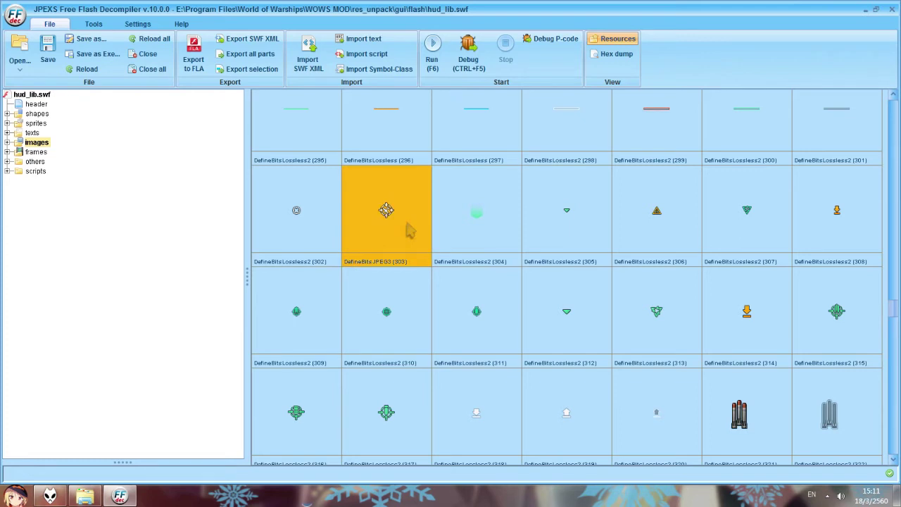
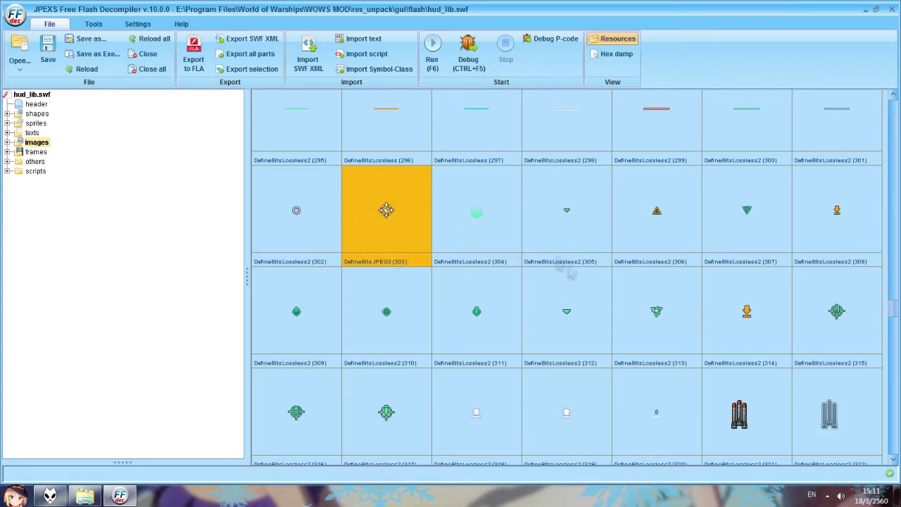
pyautogui.click(296, 208)
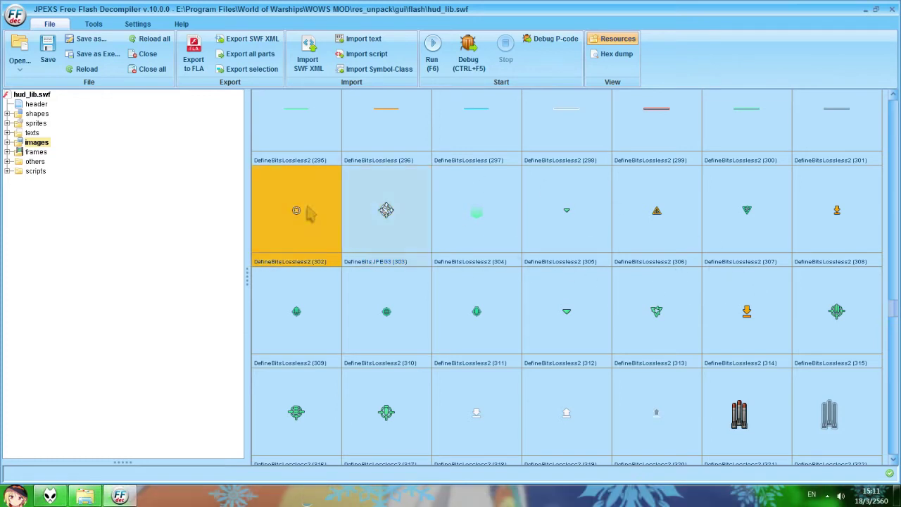
pyautogui.click(281, 213)
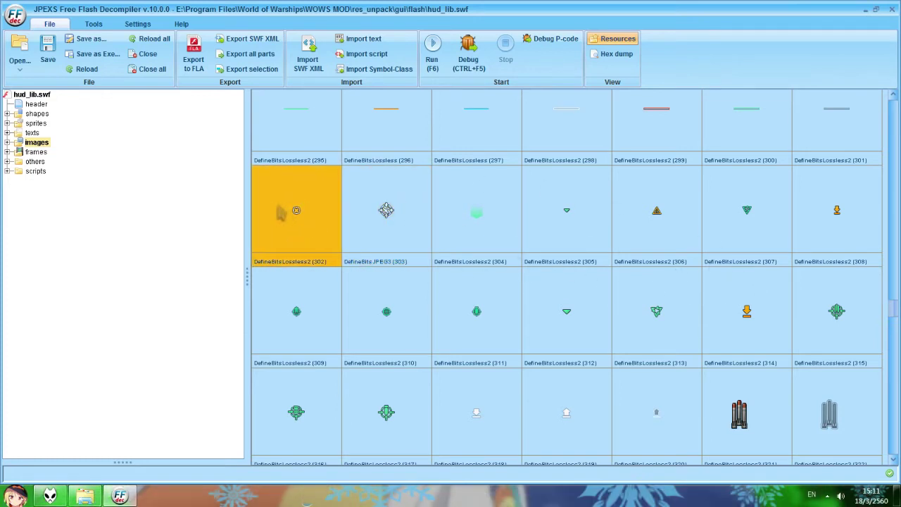
pyautogui.click(387, 229)
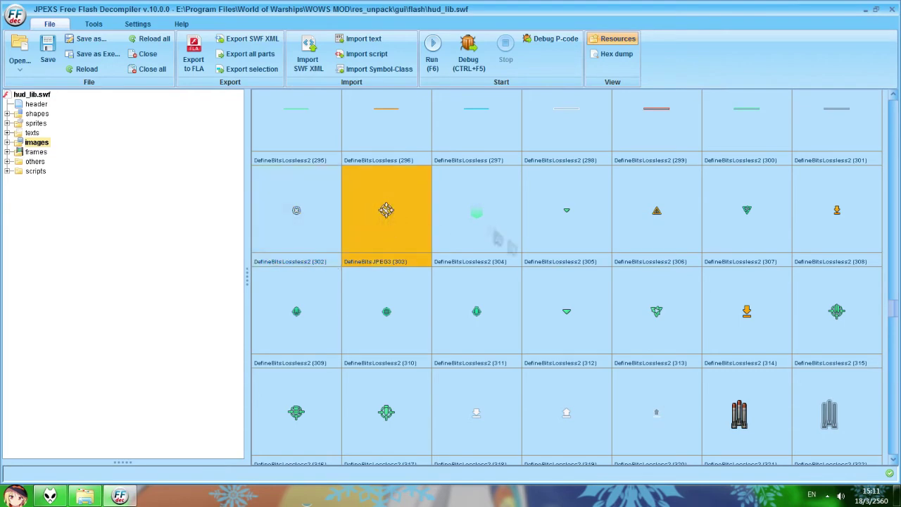
# Remove the small green arrow, image 335 (autopilot_indicator_on_navpoint), together with all objects that depend on it.
pyautogui.scroll(-3, 753, 211)
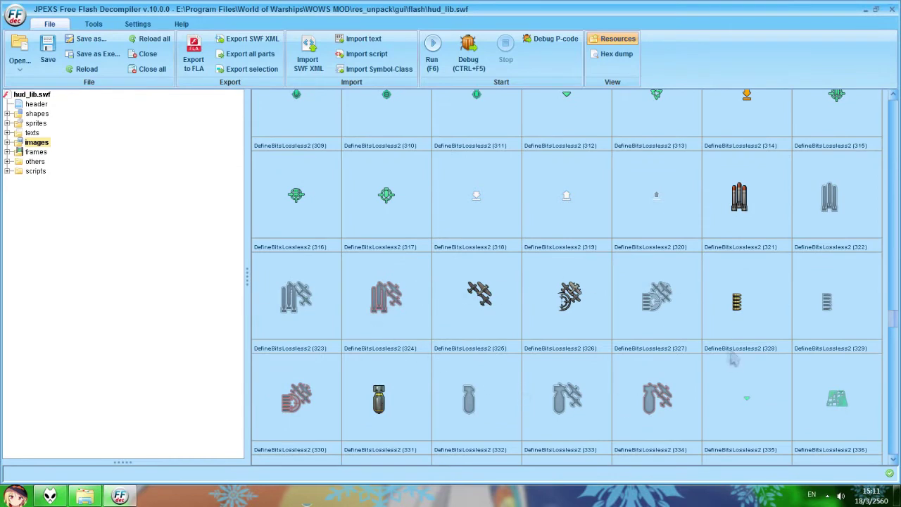
pyautogui.scroll(-3, 894, 336)
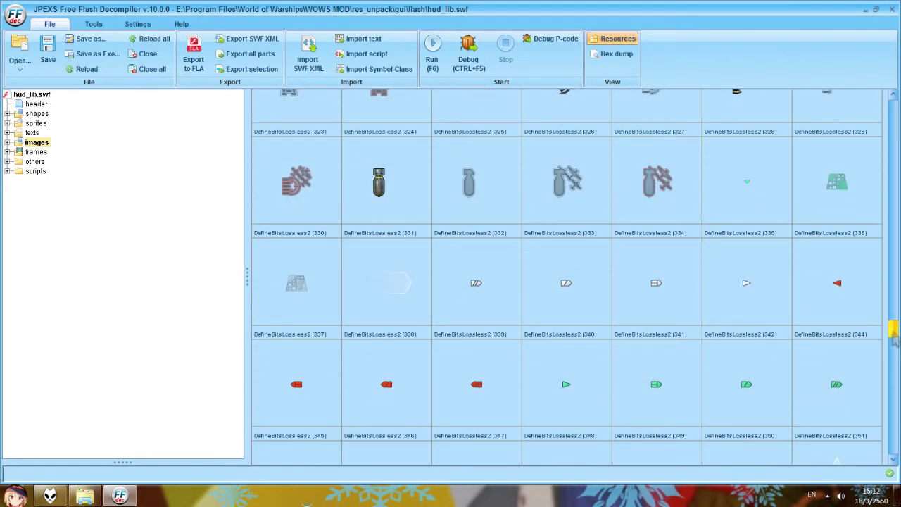
pyautogui.scroll(2, 894, 336)
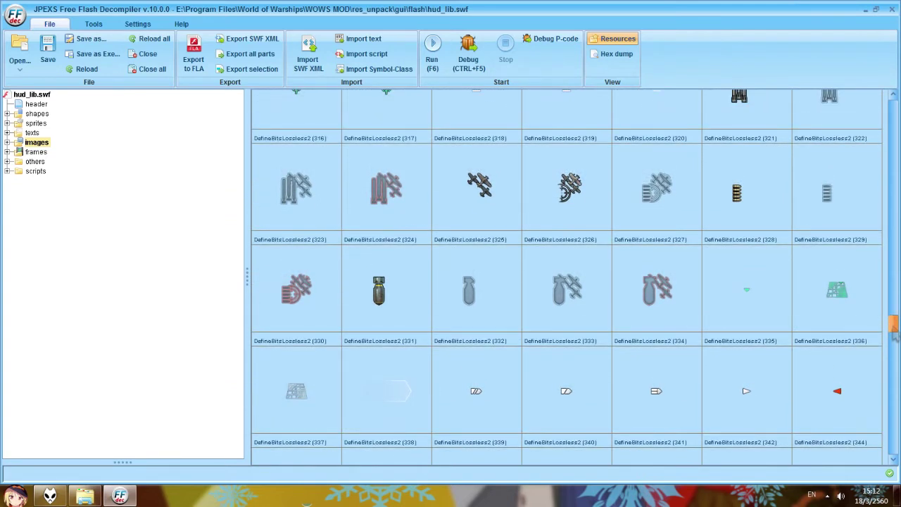
pyautogui.click(736, 298)
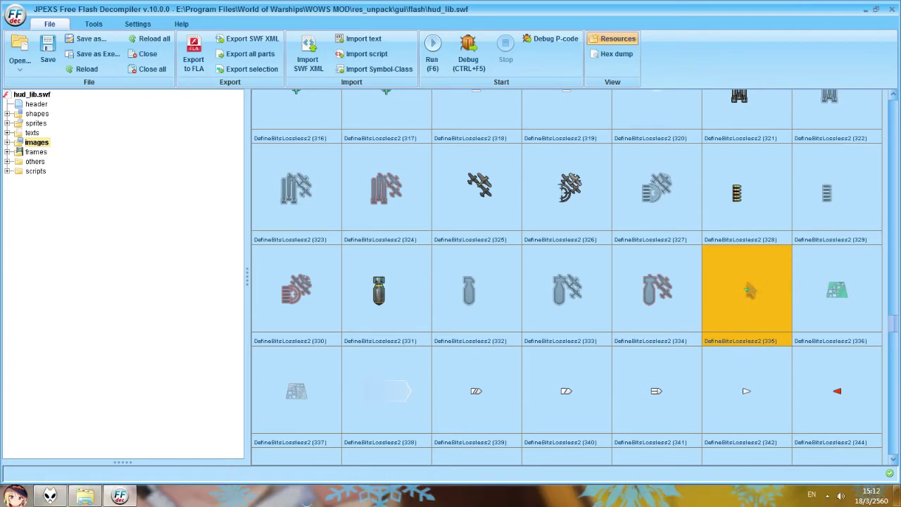
pyautogui.rightClick(744, 283)
pyautogui.click(761, 288)
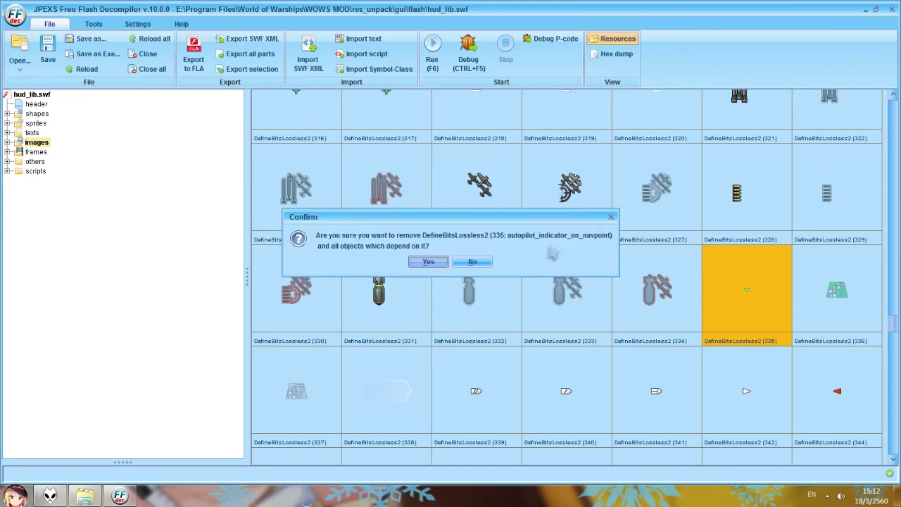
pyautogui.click(429, 266)
# Replace the green map icon, image 336, with Auto P-02.png.
pyautogui.rightClick(740, 284)
pyautogui.click(754, 338)
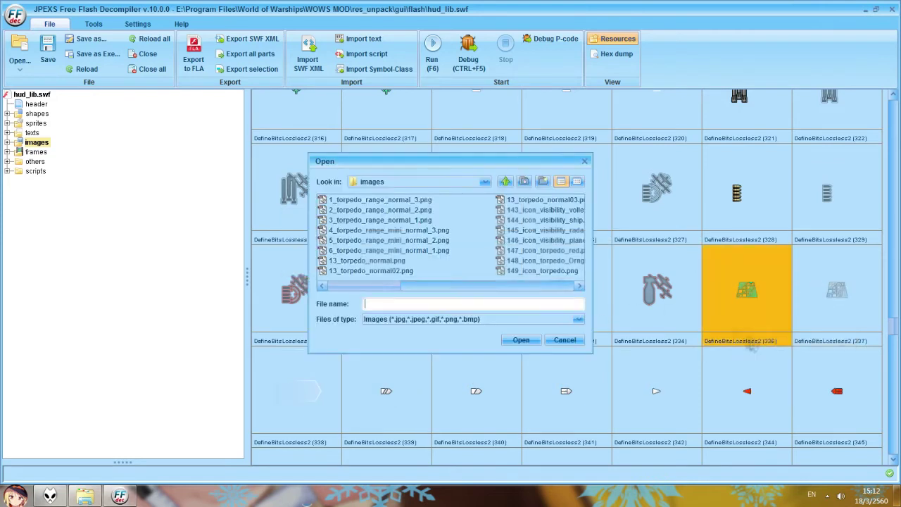
pyautogui.scroll(-2, 441, 263)
pyautogui.scroll(3, 442, 262)
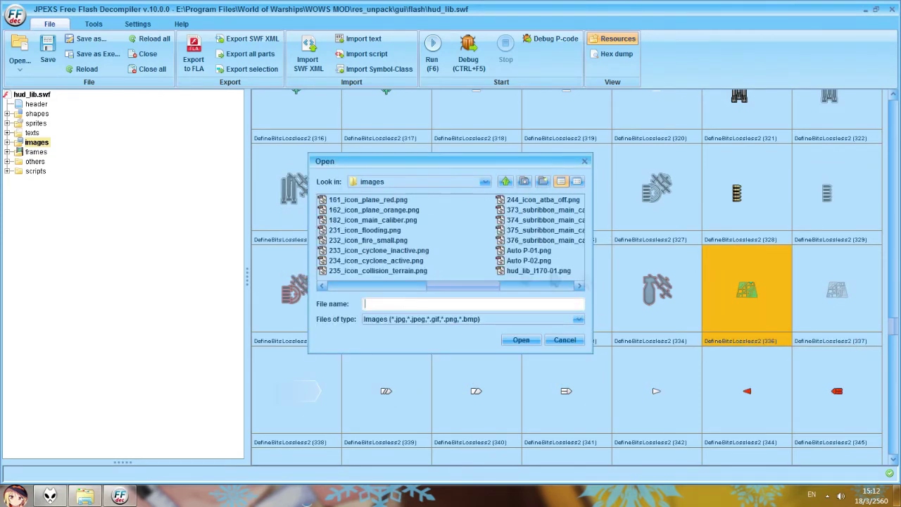
pyautogui.scroll(-2, 432, 261)
pyautogui.doubleClick(350, 260)
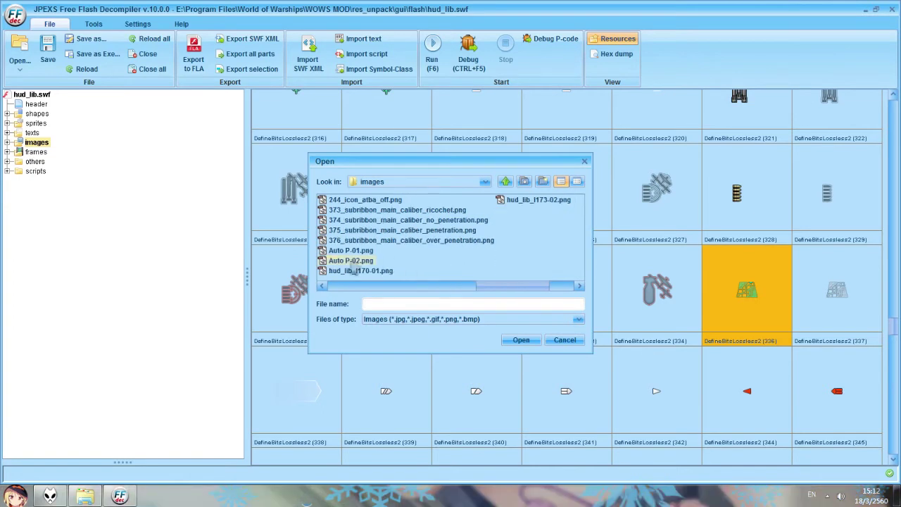
# Replace the grey map icon, image 337, with Auto P-02.png.
pyautogui.rightClick(814, 312)
pyautogui.click(806, 356)
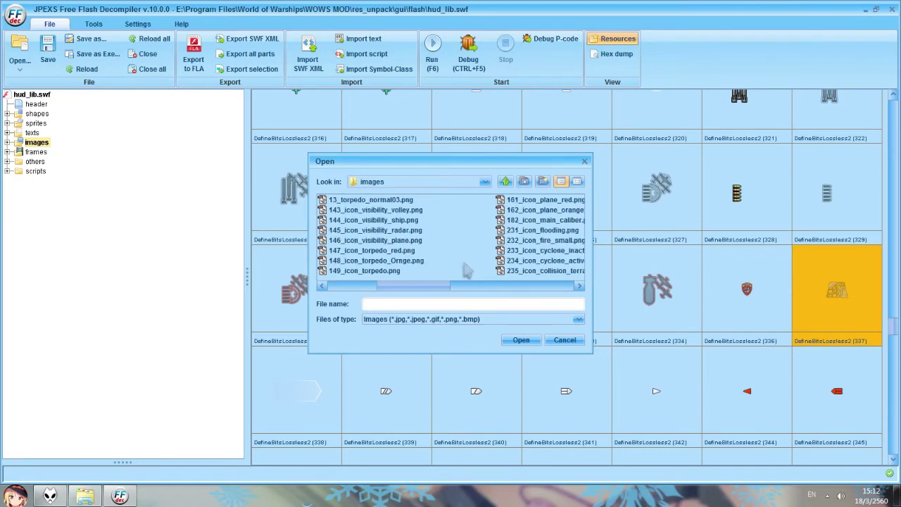
pyautogui.scroll(-2, 470, 270)
pyautogui.doubleClick(374, 258)
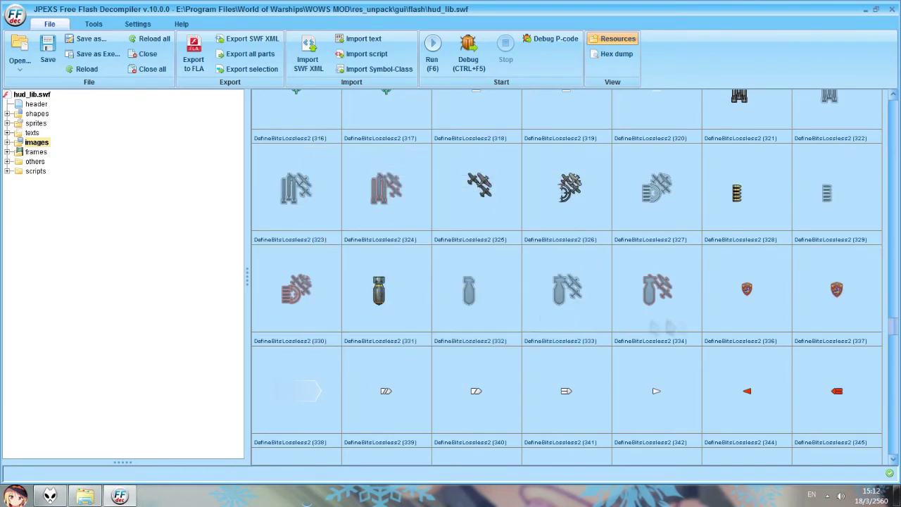
# Replace the shield icon in image 336 with Auto P-01.png.
pyautogui.click(741, 294)
pyautogui.rightClick(738, 288)
pyautogui.click(758, 341)
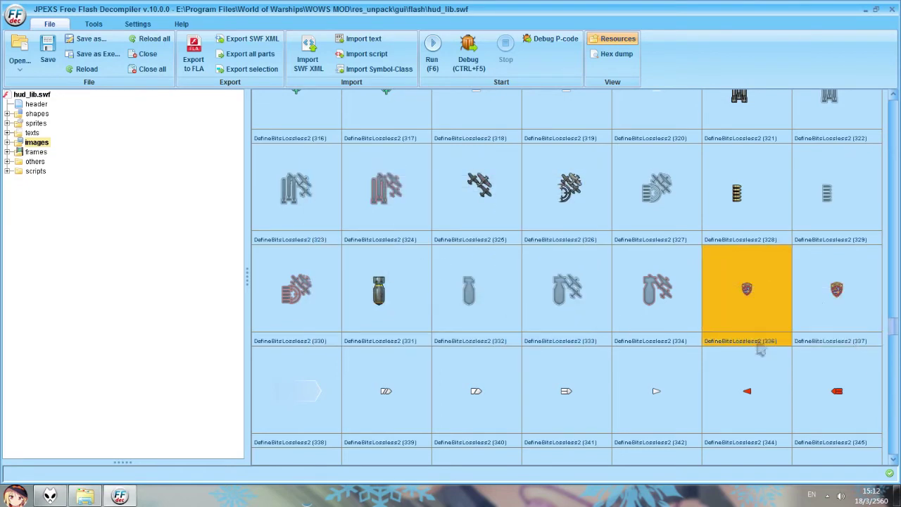
pyautogui.scroll(-2, 422, 246)
pyautogui.scroll(2, 423, 246)
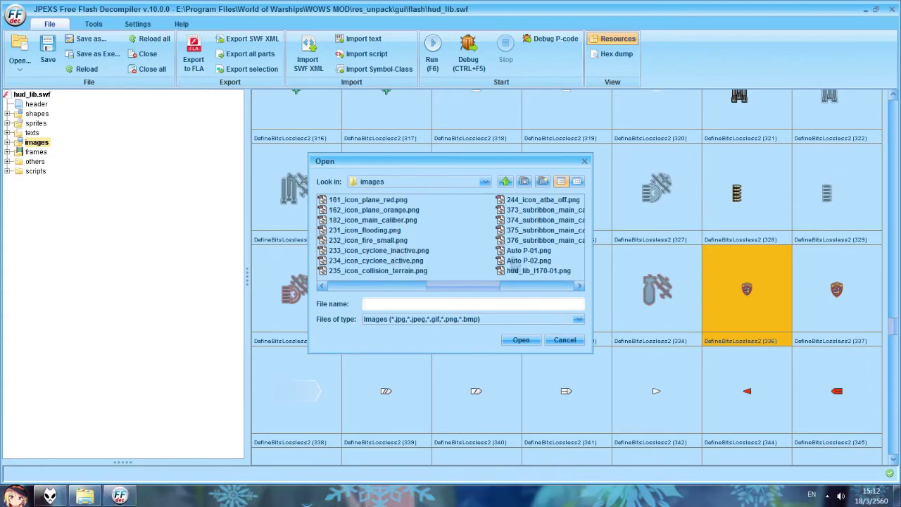
pyautogui.doubleClick(522, 251)
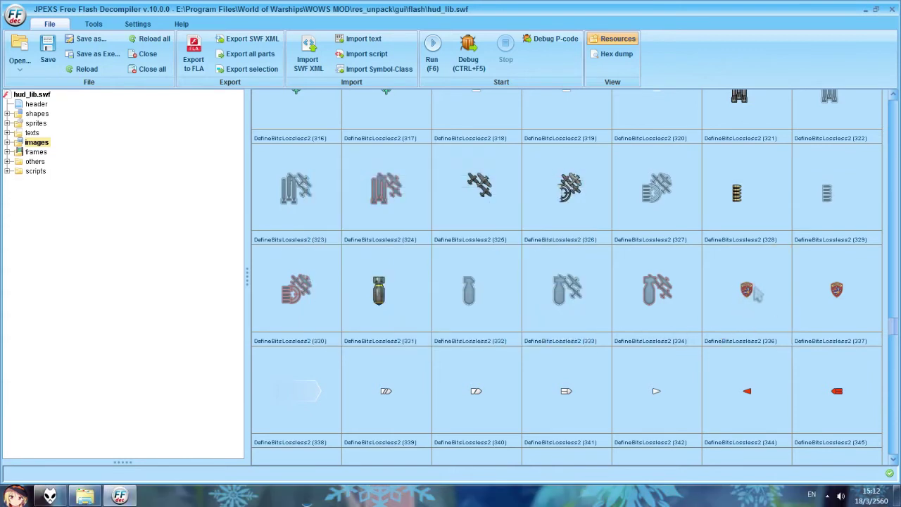
# Replace the faint circle, image 368, with hud_lib_I170-01.png.
pyautogui.scroll(-5, 567, 275)
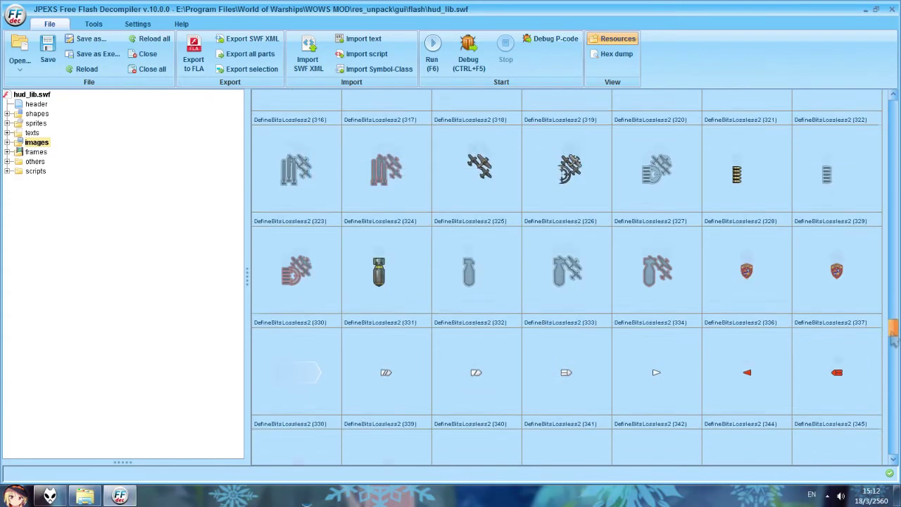
pyautogui.moveTo(894, 348); pyautogui.dragTo(894, 349)
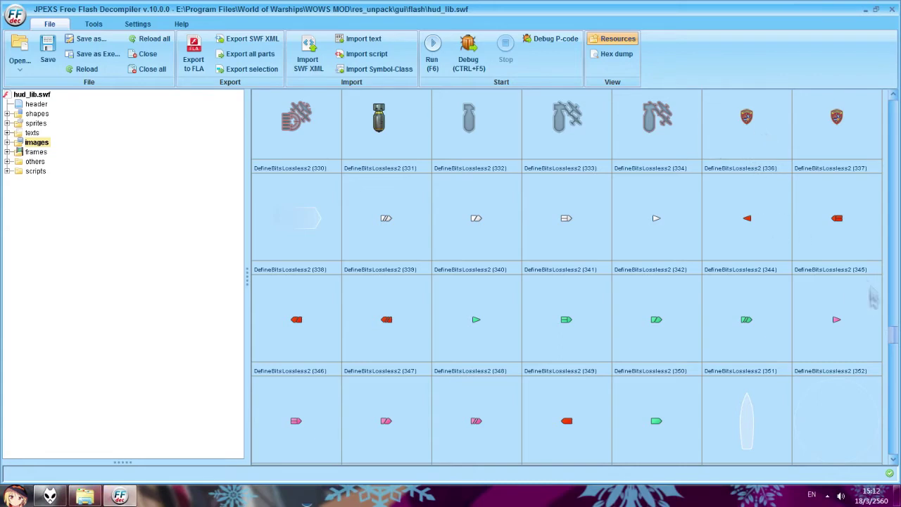
pyautogui.scroll(-2, 894, 339)
pyautogui.scroll(2, 893, 339)
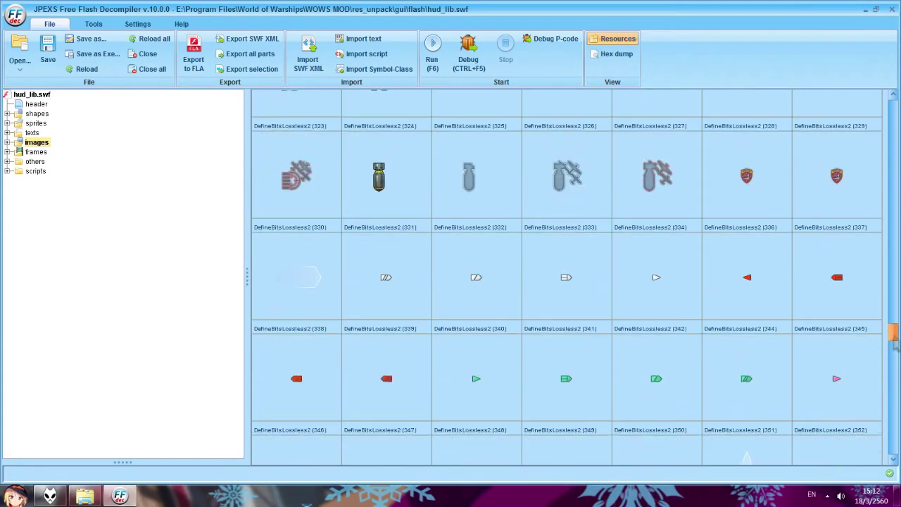
pyautogui.scroll(-5, 894, 339)
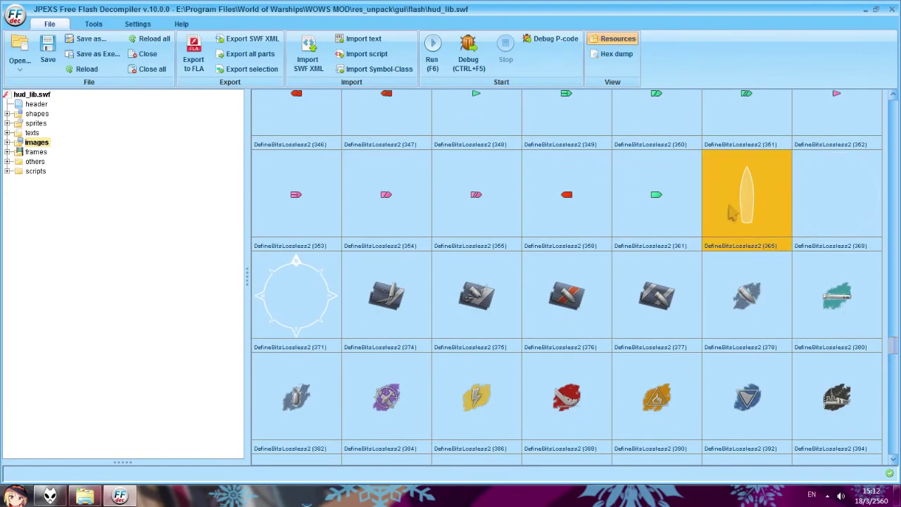
pyautogui.rightClick(823, 207)
pyautogui.click(821, 259)
pyautogui.hscroll(6, 476, 261)
pyautogui.doubleClick(363, 271)
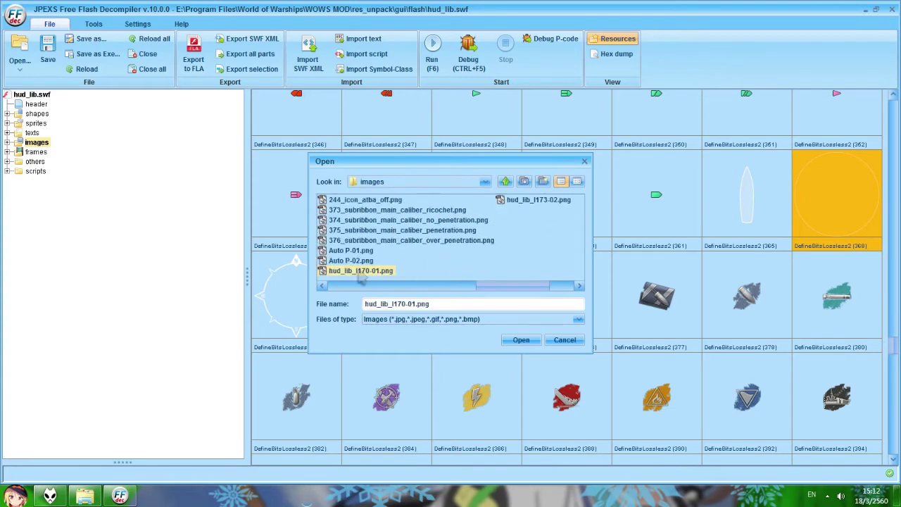
# Replace the white compass ring, image 371, with hud_lib_I173-02.png.
pyautogui.rightClick(303, 285)
pyautogui.click(330, 336)
pyautogui.hscroll(6, 373, 275)
pyautogui.doubleClick(441, 208)
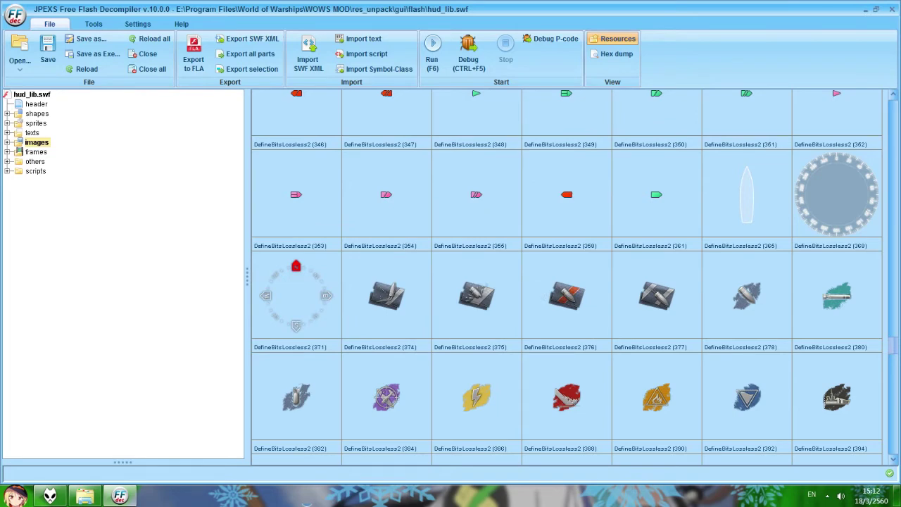
# Replace the shell hit ribbon icon, image 374, with 373_subribbon_main_caliber_ricochet.png.
pyautogui.scroll(-2, 507, 282)
pyautogui.rightClick(384, 274)
pyautogui.click(404, 327)
pyautogui.hscroll(6, 438, 260)
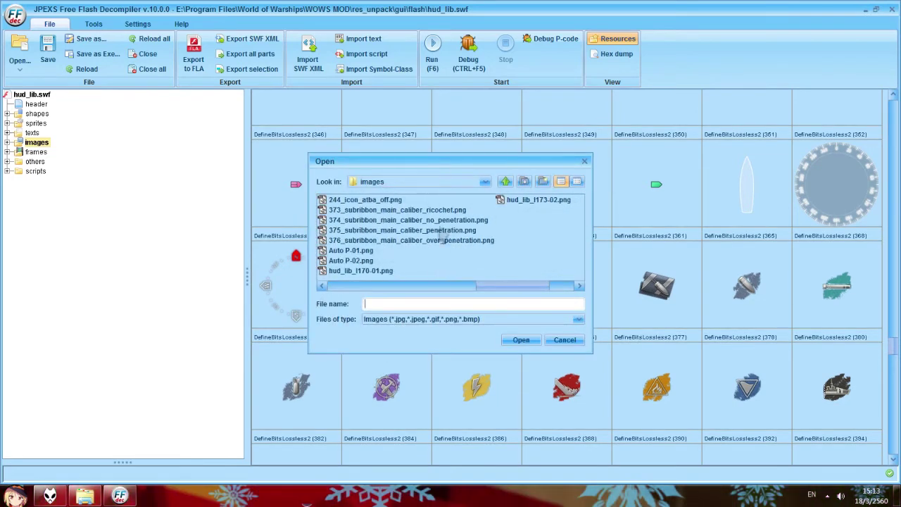
pyautogui.click(440, 209)
pyautogui.moveTo(434, 169); pyautogui.dragTo(226, 148)
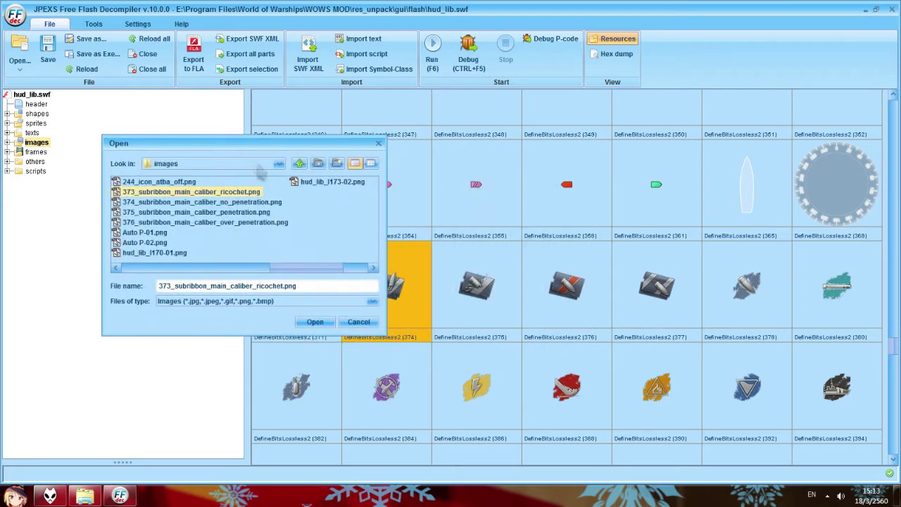
pyautogui.press('Return')
# Replace the shell ribbon icon, image 375, with 374_subribbon_main_caliber_no_penetration.png.
pyautogui.rightClick(493, 288)
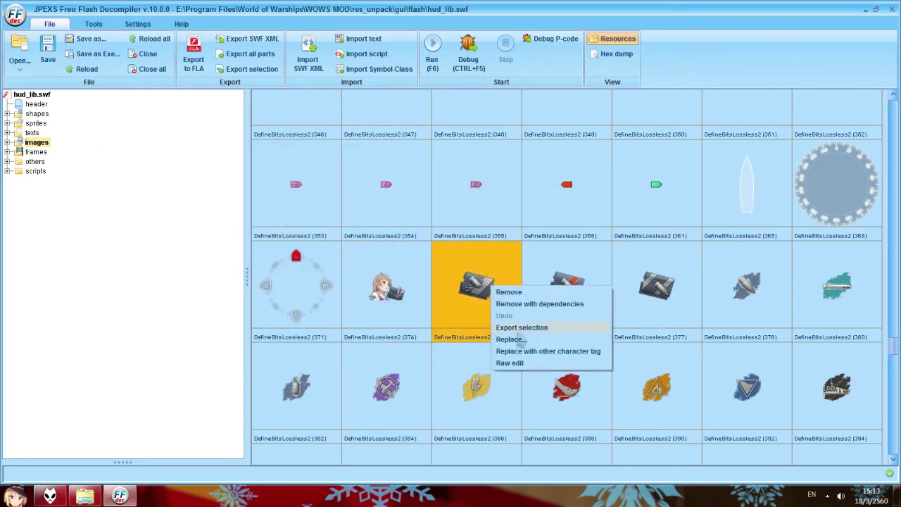
pyautogui.click(512, 340)
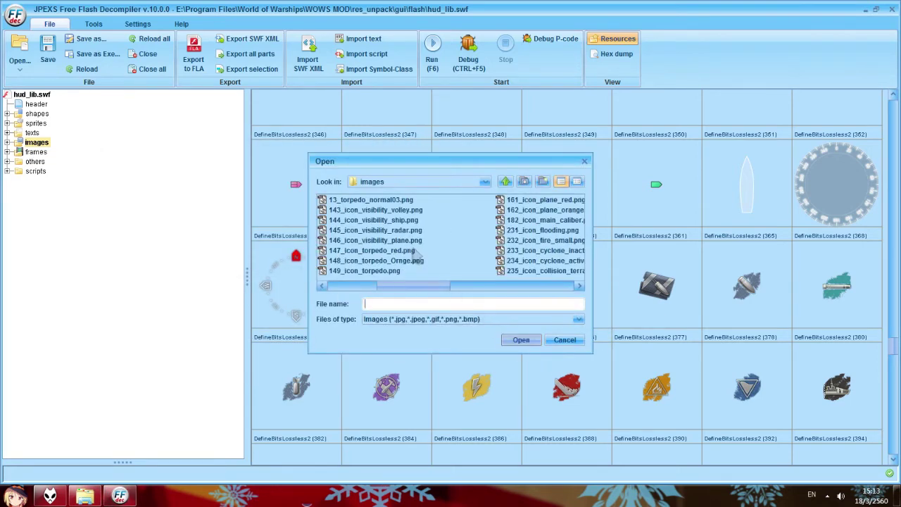
pyautogui.scroll(-2, 416, 254)
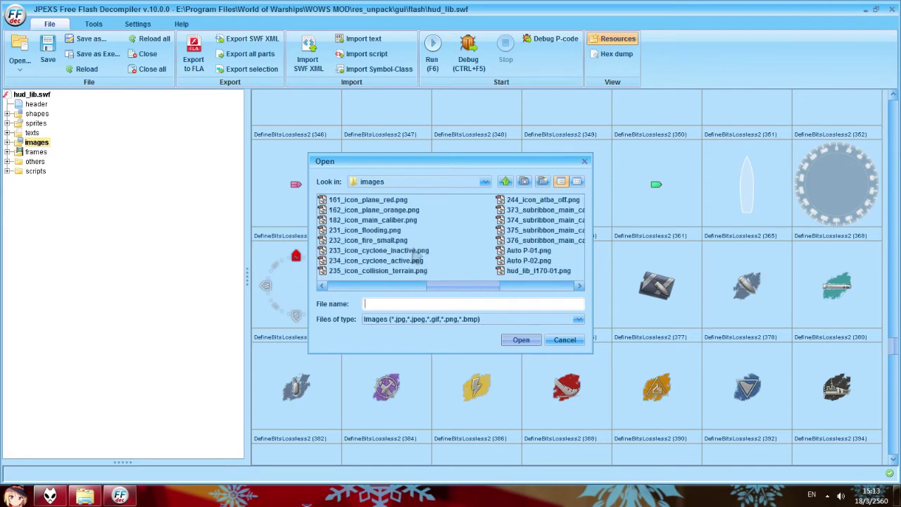
pyautogui.moveTo(457, 165); pyautogui.dragTo(271, 151)
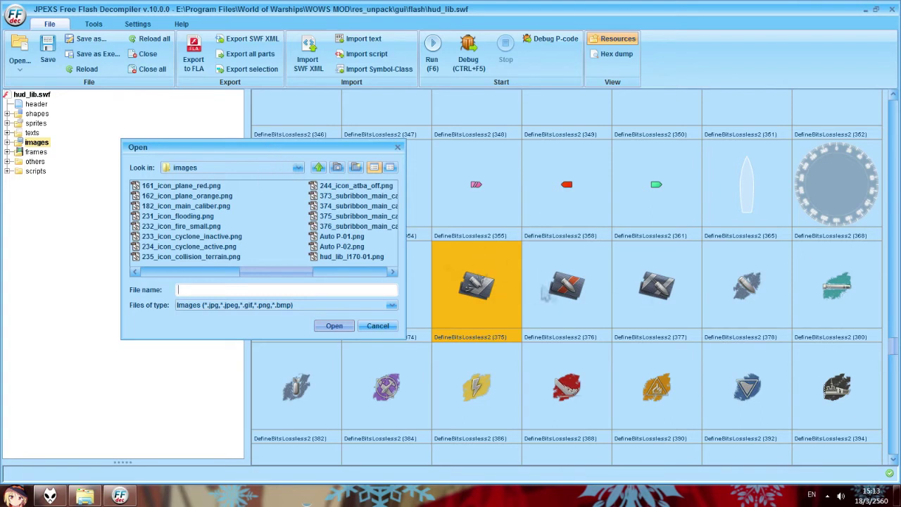
pyautogui.scroll(-3, 289, 225)
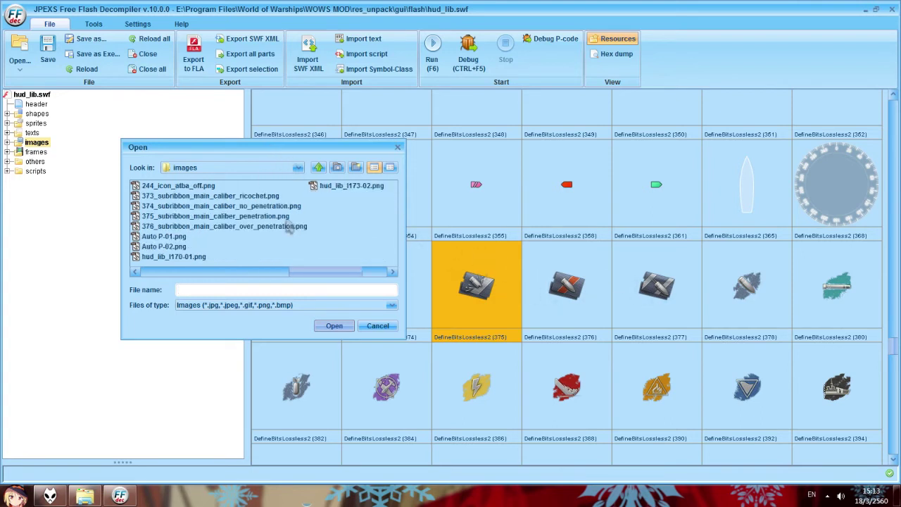
pyautogui.click(276, 216)
pyautogui.press('Return')
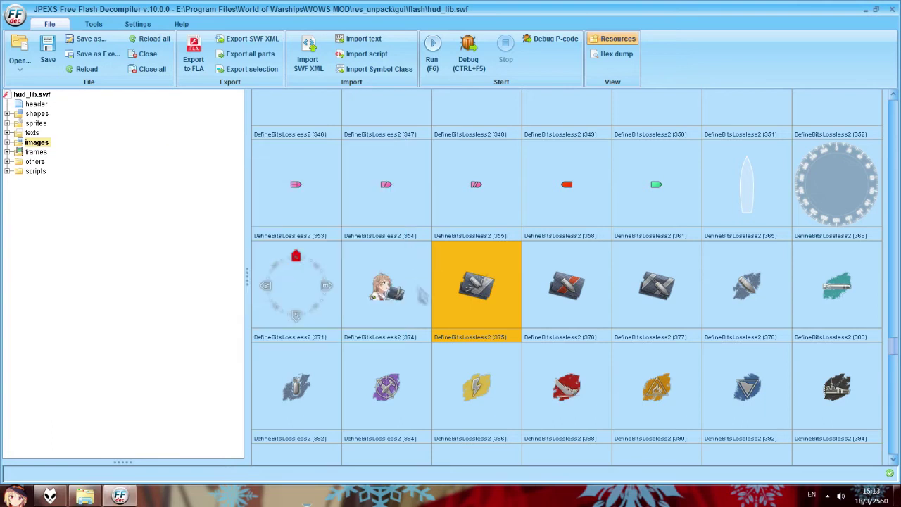
# Replace the red-striped shell ribbon icon, image 376, with 375_subribbon_main_caliber_penetration.png.
pyautogui.click(567, 299)
pyautogui.rightClick(567, 299)
pyautogui.click(578, 345)
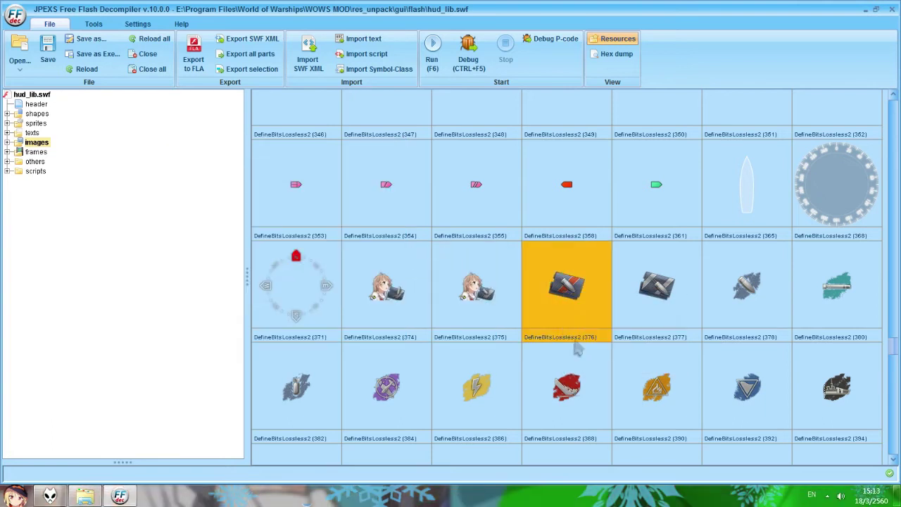
pyautogui.scroll(-5, 406, 250)
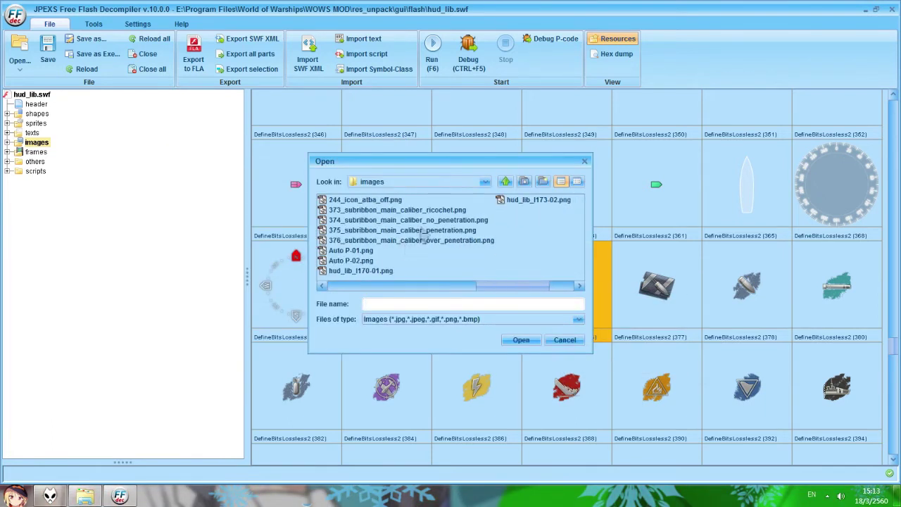
pyautogui.click(422, 231)
pyautogui.press('Return')
# Replace the shell ribbon icon, image 377, with 376_subribbon_main_caliber_over_penetration.png.
pyautogui.click(656, 285)
pyautogui.rightClick(657, 285)
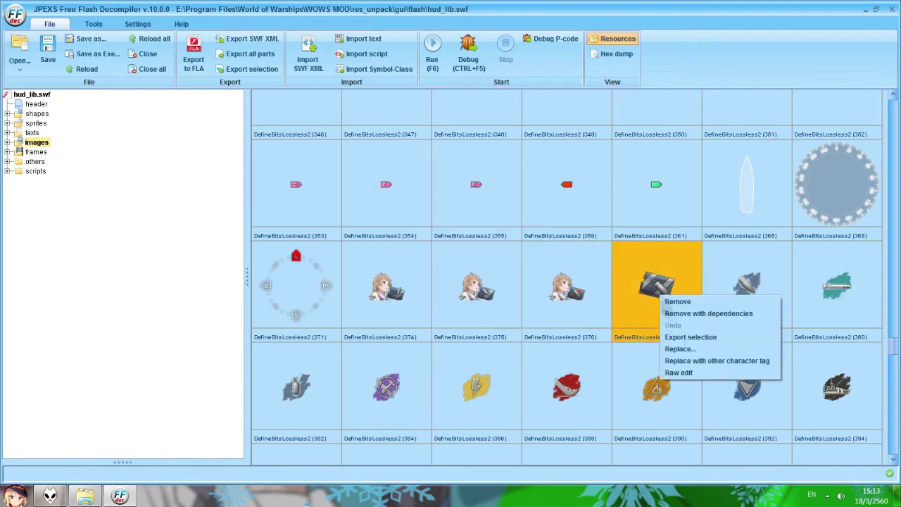
pyautogui.click(674, 348)
pyautogui.scroll(-10, 443, 248)
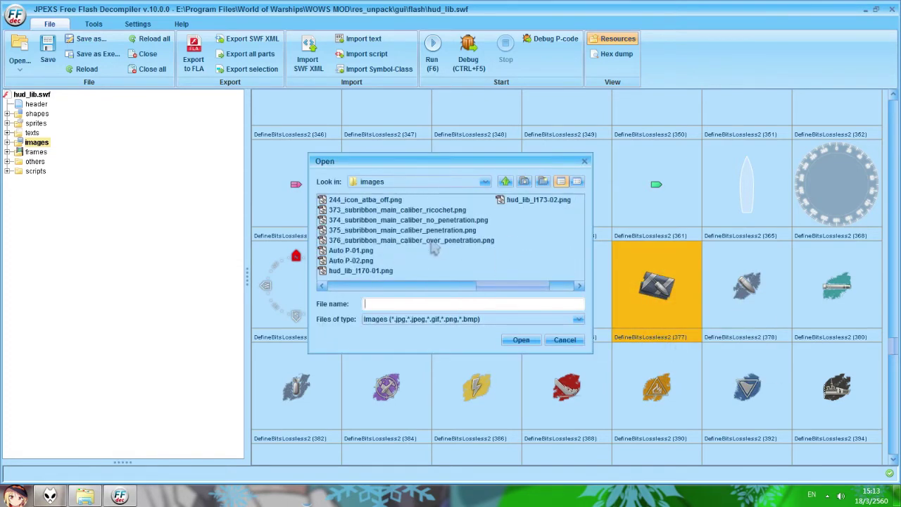
pyautogui.click(422, 241)
pyautogui.press('Return')
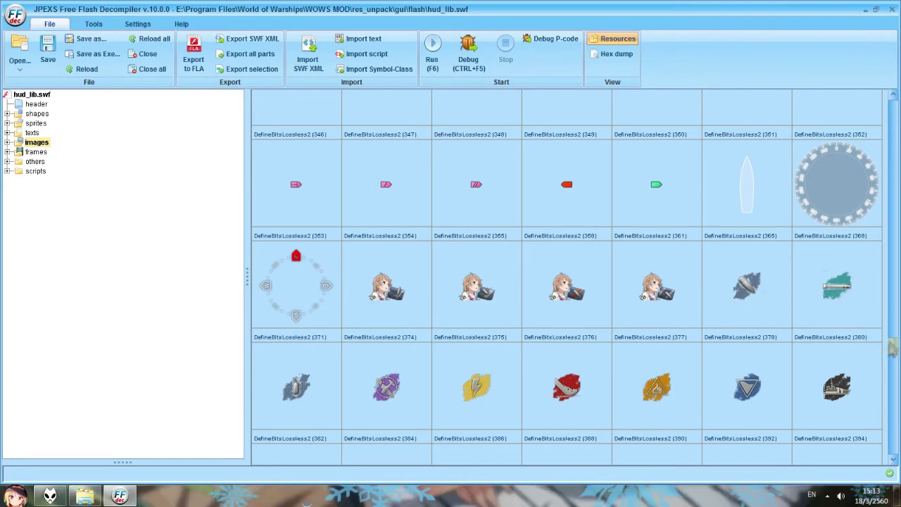
# Check the replacement PNGs in the Ribbon folder for the purple ribbon, image 412, without replacing it.
pyautogui.scroll(-5, 892, 349)
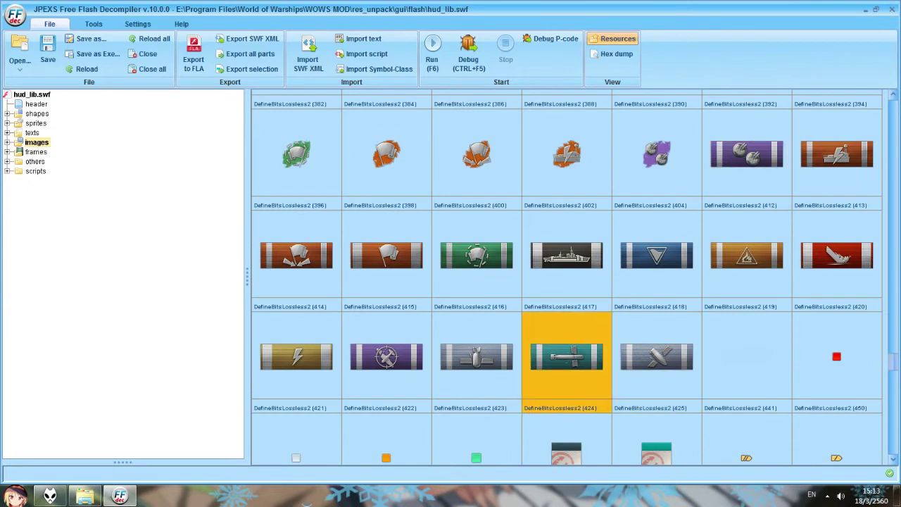
pyautogui.rightClick(745, 178)
pyautogui.click(754, 228)
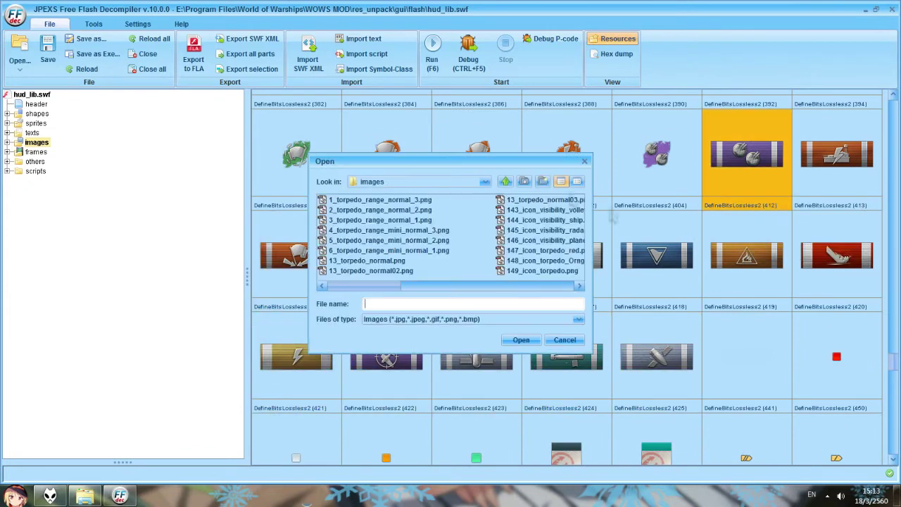
pyautogui.click(505, 181)
pyautogui.doubleClick(348, 219)
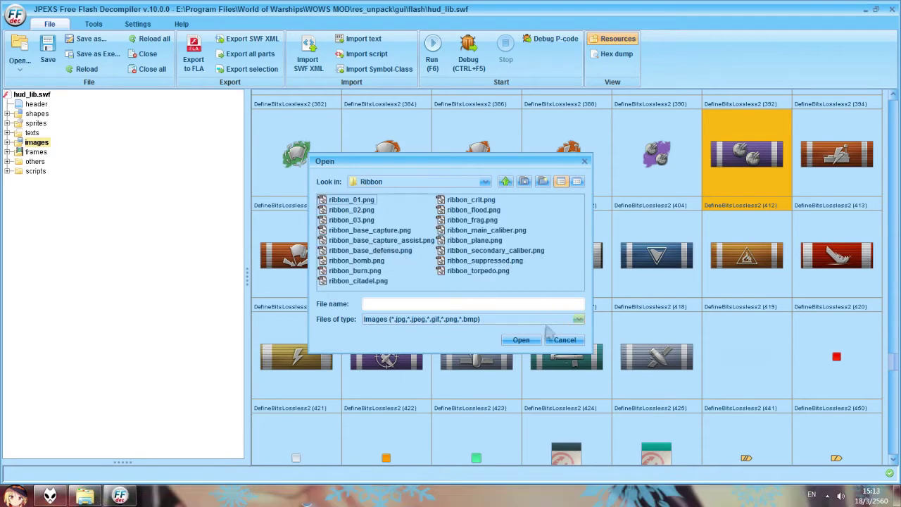
pyautogui.click(562, 339)
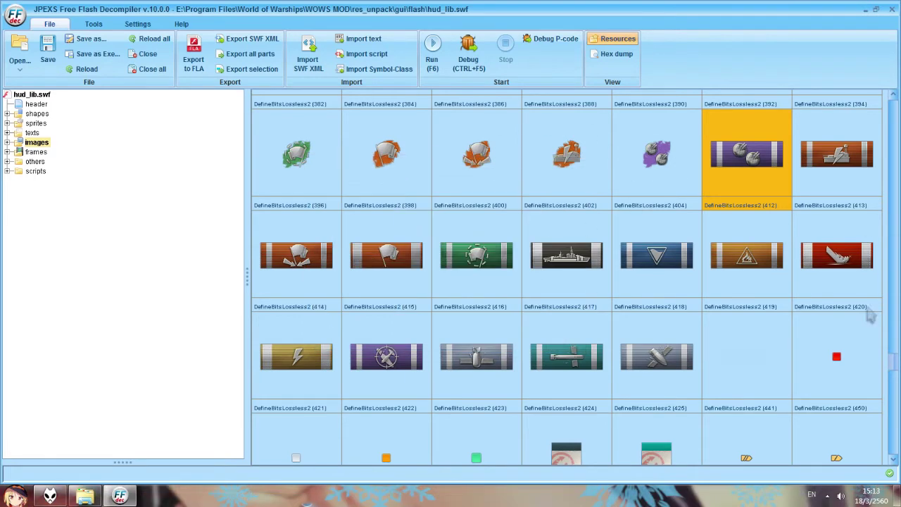
# Go through the remaining images and save the modified hud_lib.swf.
pyautogui.moveTo(891, 361); pyautogui.dragTo(893, 407)
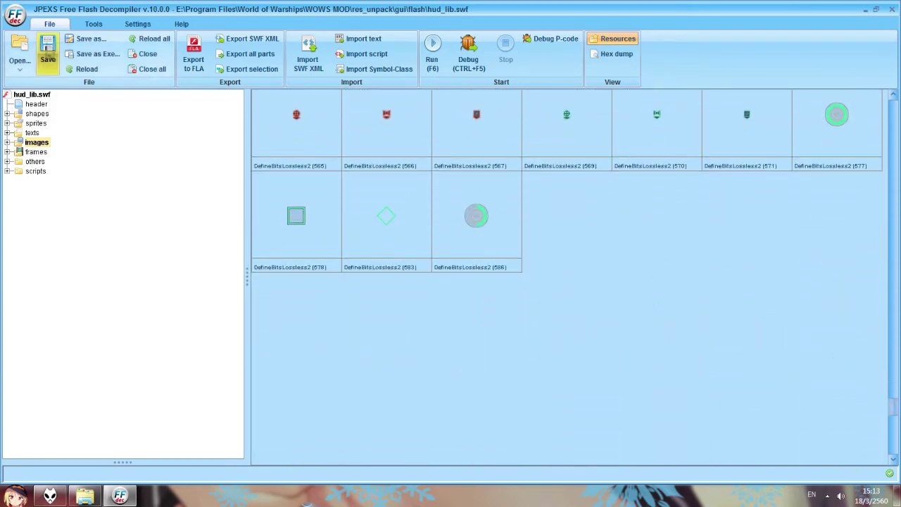
pyautogui.click(48, 50)
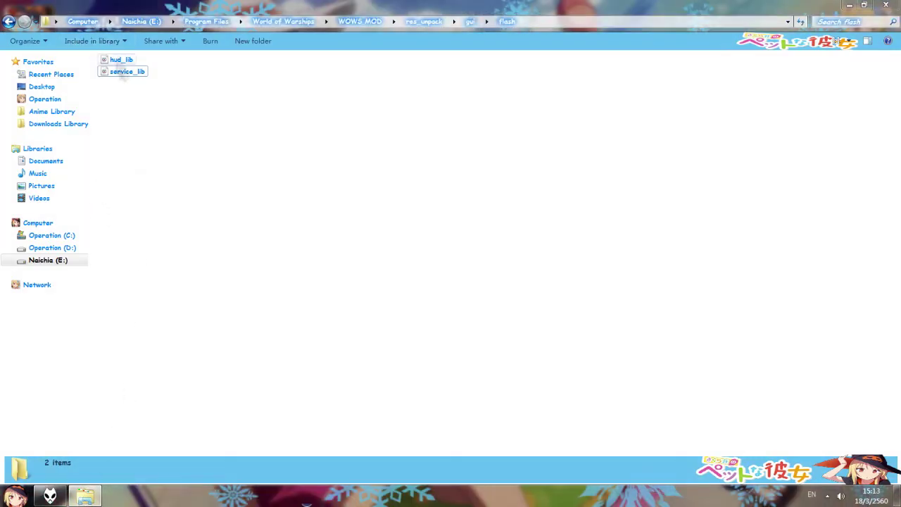
# Open service_lib.swf from the flash folder in the decompiler, declining to load all imported SWF assets.
pyautogui.doubleClick(125, 73)
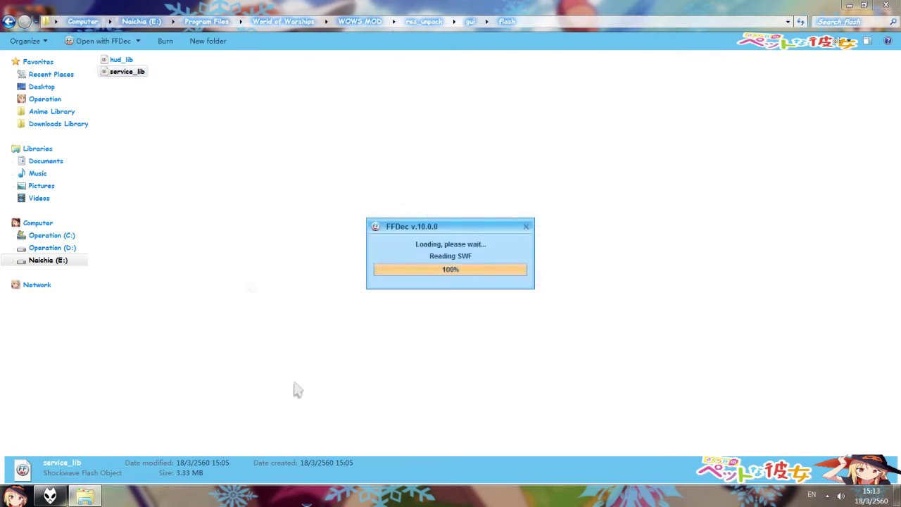
pyautogui.doubleClick(823, 10)
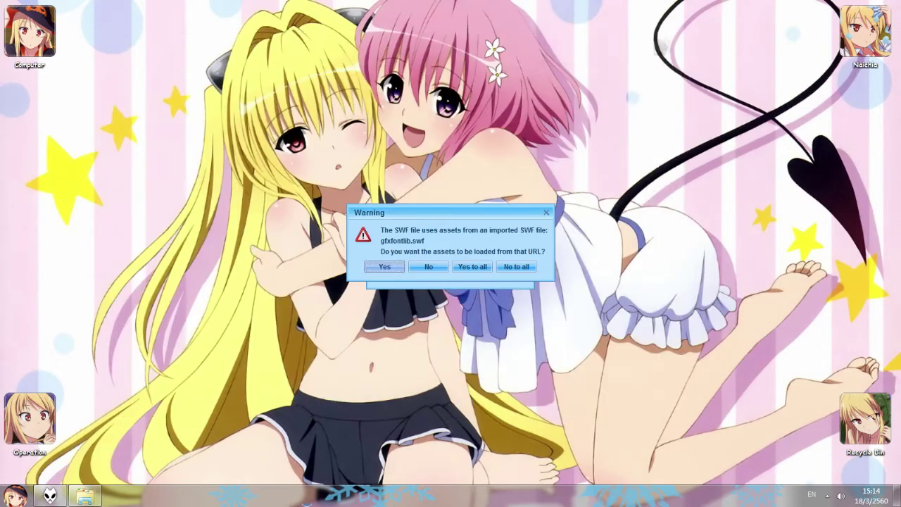
pyautogui.click(665, 35)
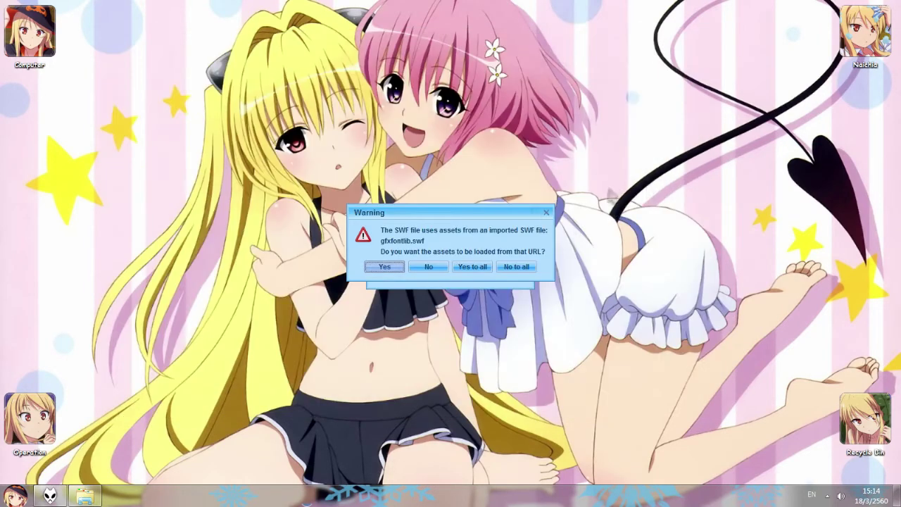
pyautogui.click(530, 267)
pyautogui.click(84, 496)
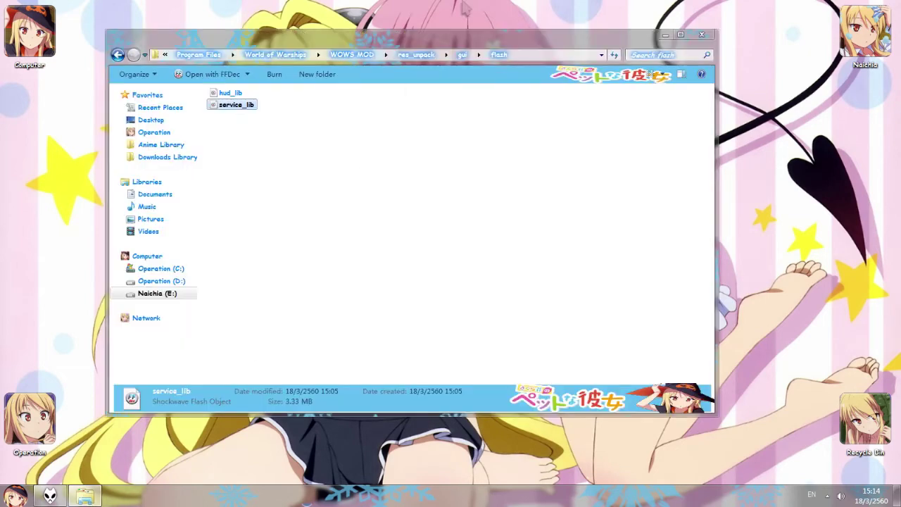
pyautogui.doubleClick(433, 38)
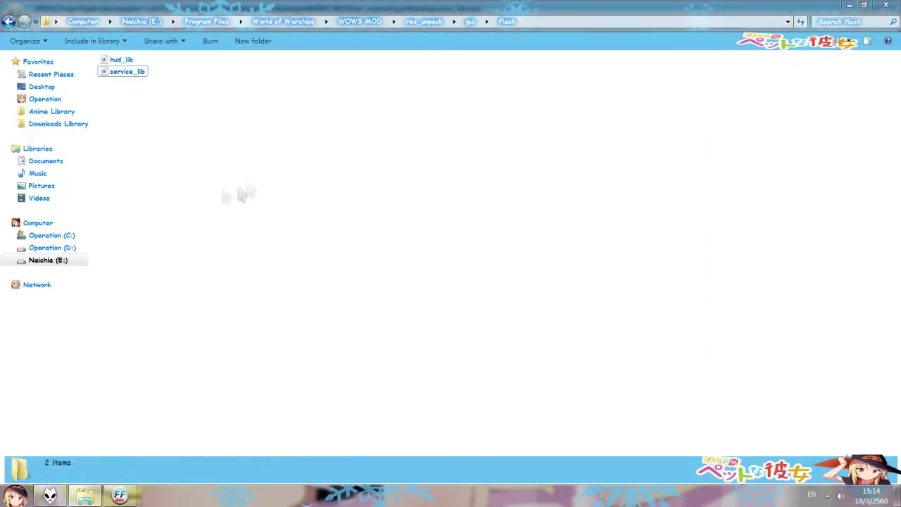
pyautogui.click(120, 496)
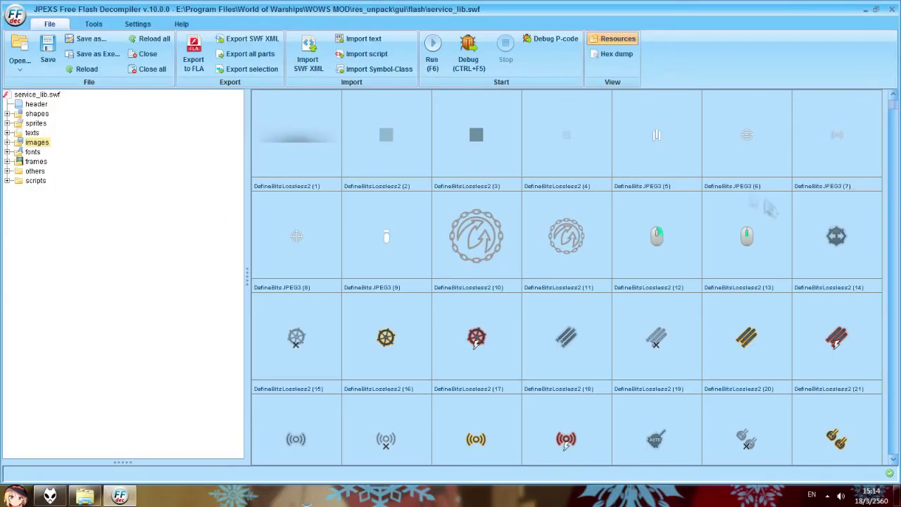
# Try to replace the faint World of Warships text logo, image 384, with 181.png from the service folder.
pyautogui.scroll(-10, 566, 275)
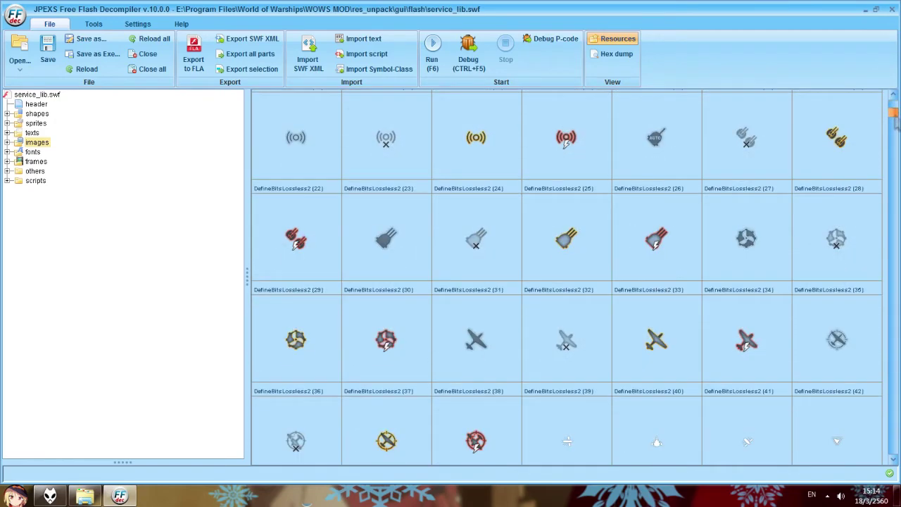
pyautogui.scroll(-8, 895, 134)
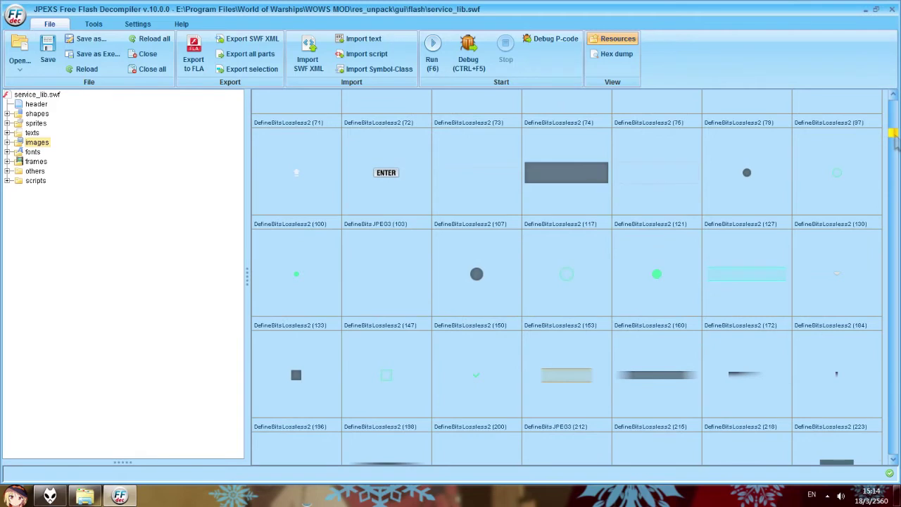
pyautogui.scroll(-6, 892, 141)
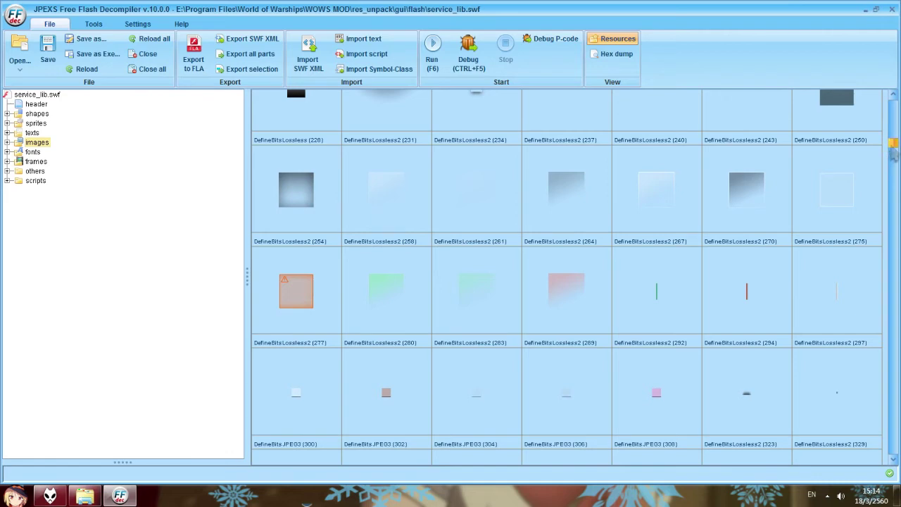
pyautogui.scroll(-5, 892, 144)
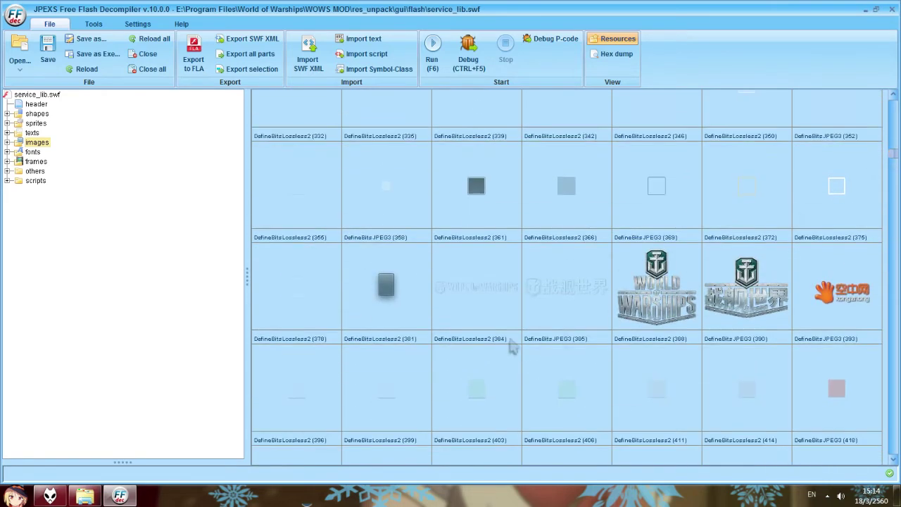
pyautogui.rightClick(485, 296)
pyautogui.click(502, 348)
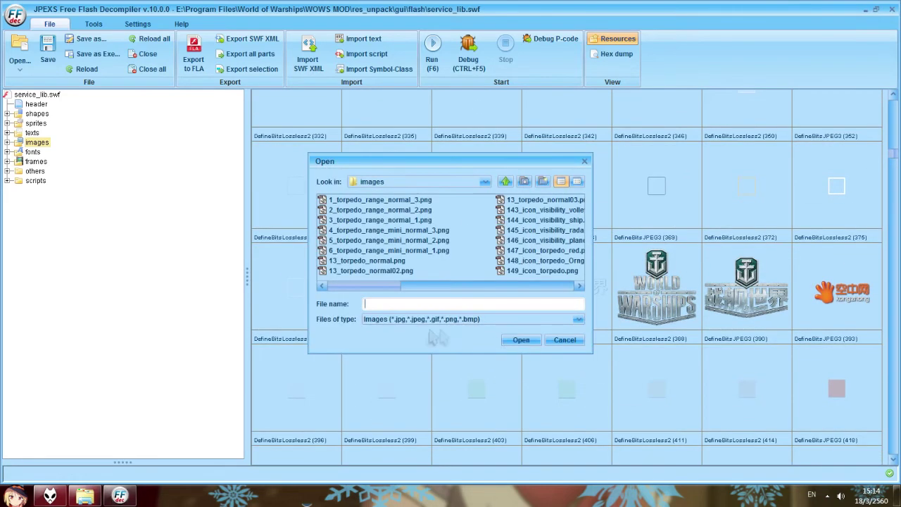
pyautogui.click(453, 219)
pyautogui.press('BackSpace')
pyautogui.click(340, 232)
pyautogui.press('Return')
pyautogui.moveTo(447, 163); pyautogui.dragTo(149, 148)
pyautogui.click(45, 187)
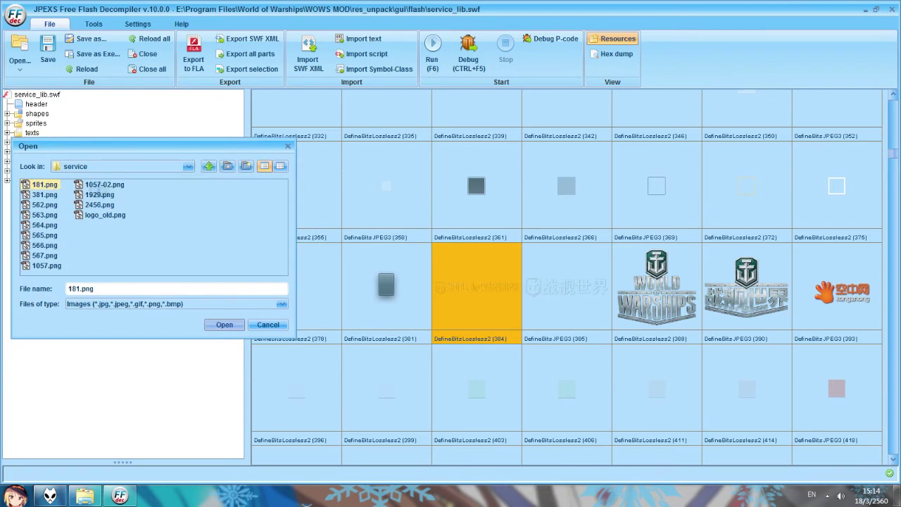
pyautogui.press('Return')
# Replace the text logo, image 384, with logo_old.png from the service folder.
pyautogui.rightClick(568, 292)
pyautogui.click(487, 287)
pyautogui.rightClick(482, 285)
pyautogui.click(512, 337)
pyautogui.click(343, 212)
pyautogui.doubleClick(384, 232)
# Replace the faint Chinese text logo, image 385, with logo_old.png.
pyautogui.click(571, 300)
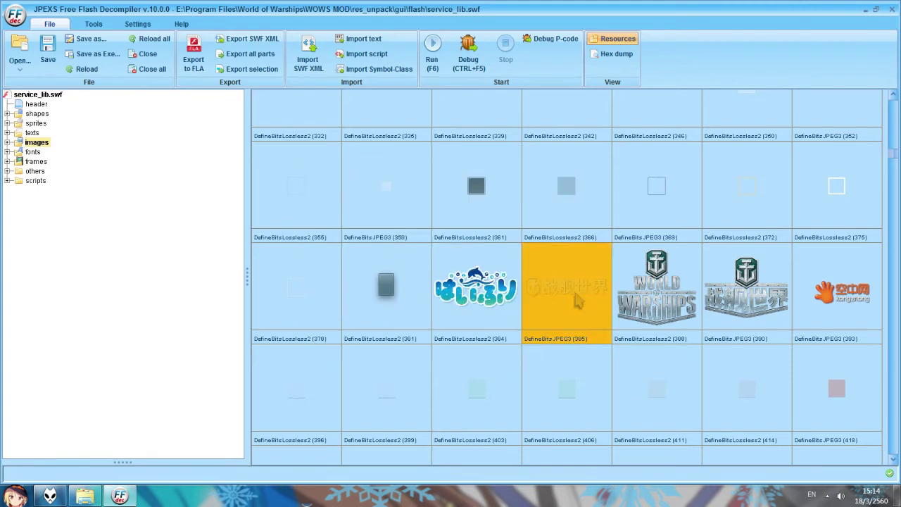
pyautogui.rightClick(576, 294)
pyautogui.click(596, 348)
pyautogui.doubleClick(399, 231)
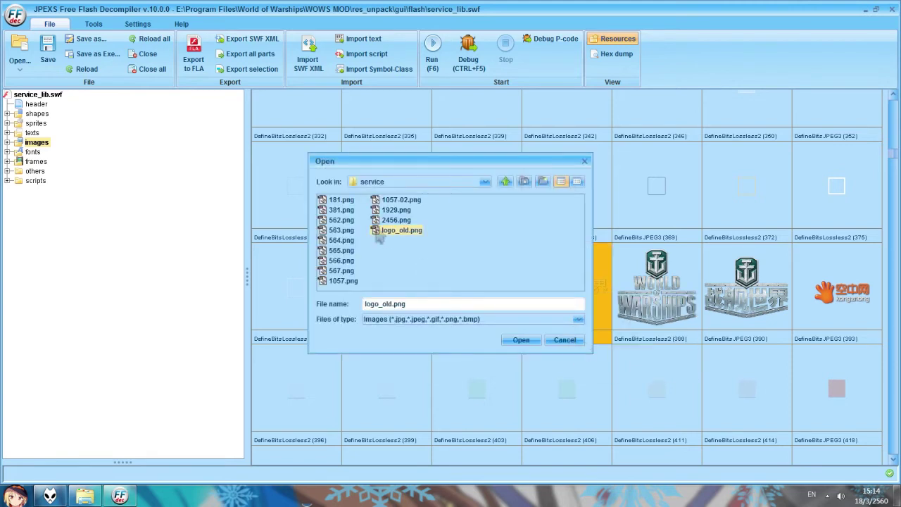
# Replace the large World of Warships logo, image 388, with 381.png from the service folder.
pyautogui.click(656, 281)
pyautogui.rightClick(656, 280)
pyautogui.click(675, 333)
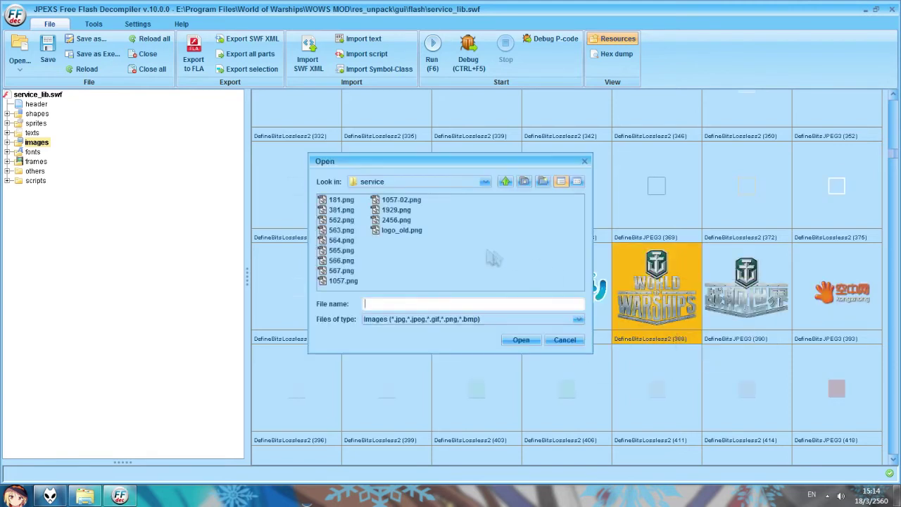
pyautogui.click(394, 219)
pyautogui.click(396, 210)
pyautogui.click(394, 219)
pyautogui.doubleClick(349, 211)
# Replace the large Chinese game logo, image 390, with 381.png.
pyautogui.click(712, 276)
pyautogui.rightClick(712, 276)
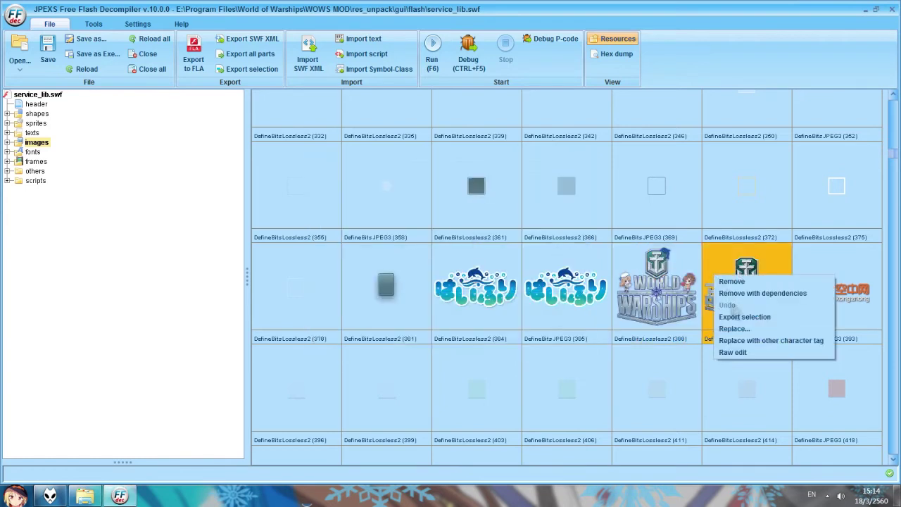
pyautogui.click(732, 328)
pyautogui.doubleClick(331, 214)
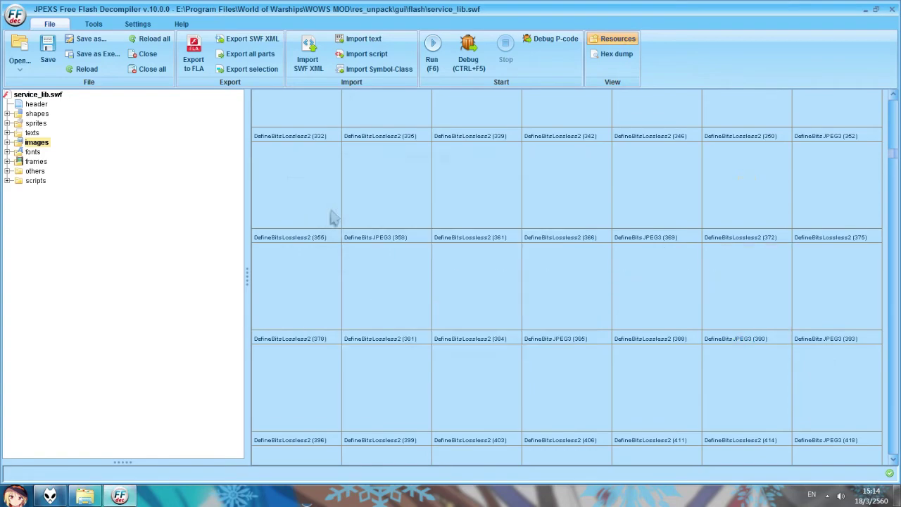
pyautogui.scroll(-5, 296, 428)
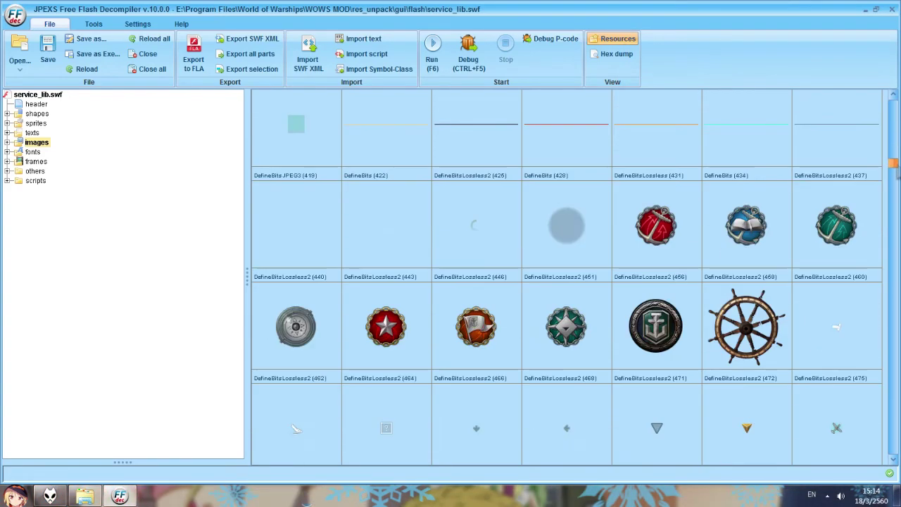
# Replace the first colored banner image, image 570, with 562.png from the service folder.
pyautogui.scroll(1, 295, 427)
pyautogui.scroll(2, 836, 434)
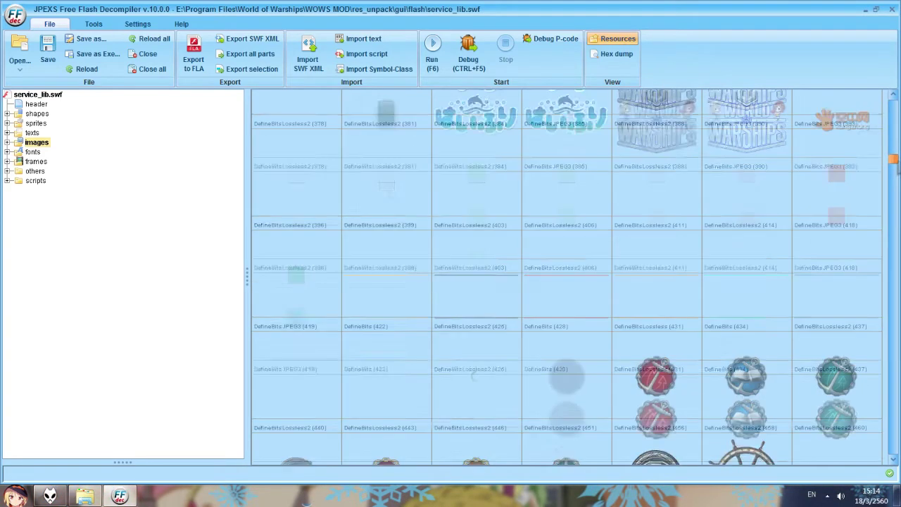
pyautogui.scroll(-3, 567, 277)
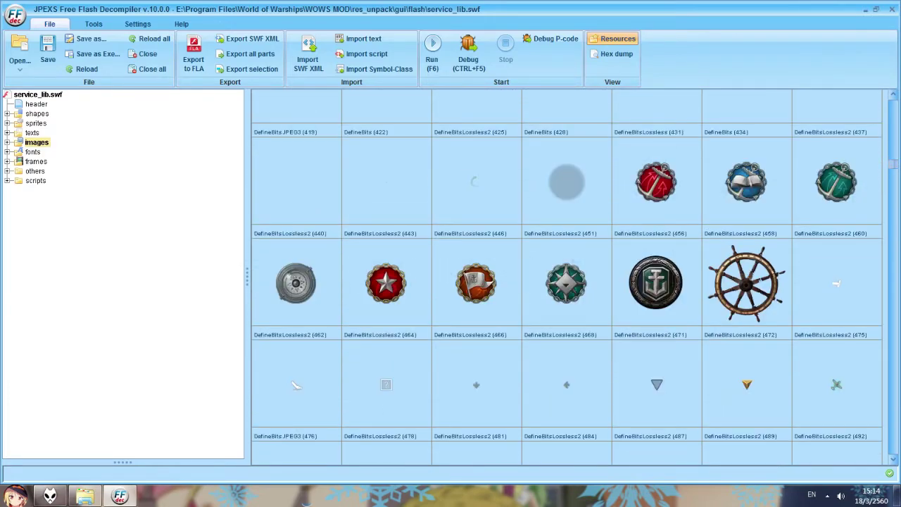
pyautogui.scroll(-2, 892, 168)
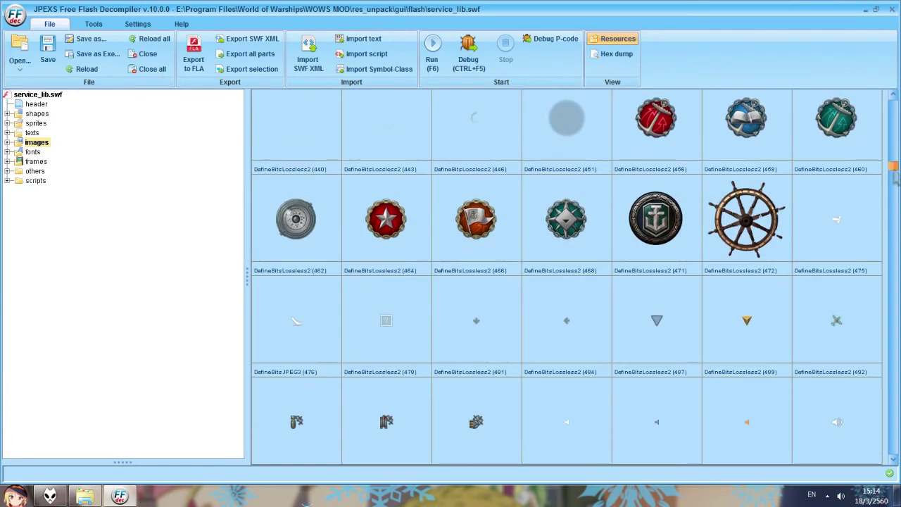
pyautogui.scroll(-4, 892, 169)
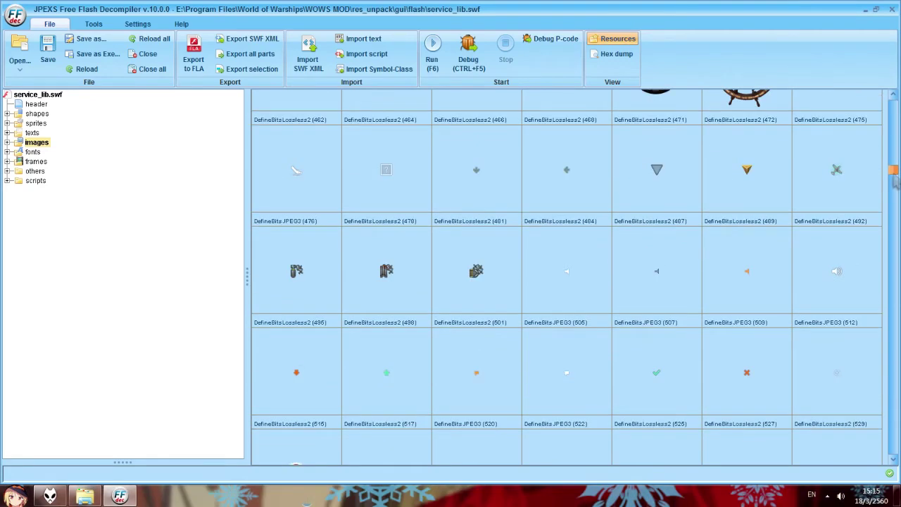
pyautogui.scroll(-3, 893, 169)
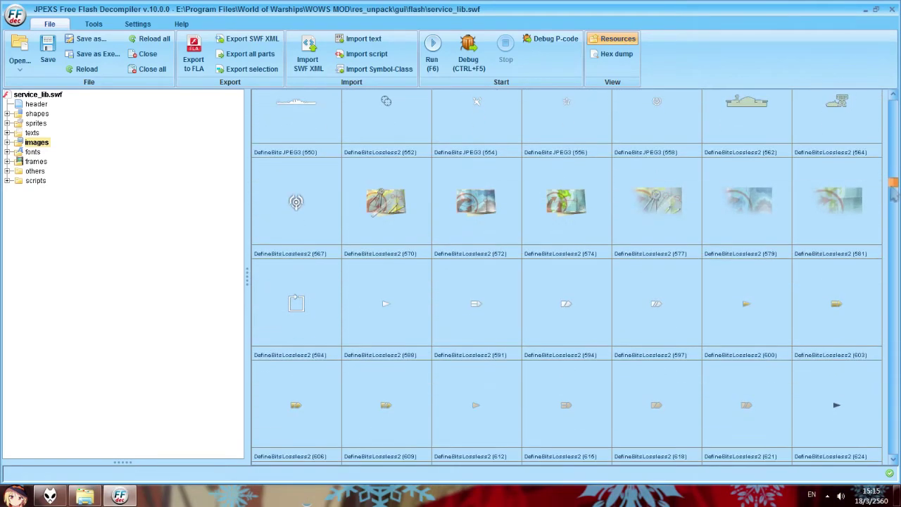
pyautogui.rightClick(385, 214)
pyautogui.click(403, 266)
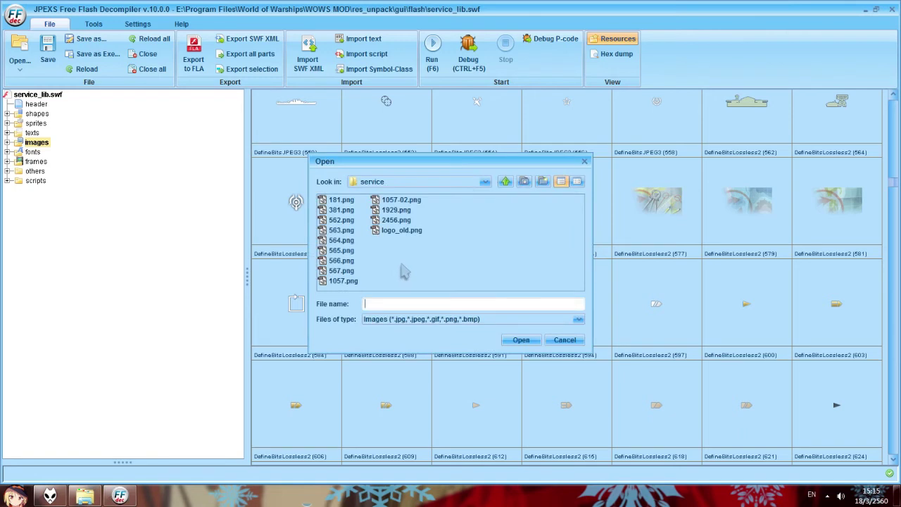
pyautogui.doubleClick(341, 230)
# Replace the second colored banner image, image 572, with 563.png.
pyautogui.click(457, 204)
pyautogui.rightClick(458, 204)
pyautogui.click(472, 257)
pyautogui.doubleClick(342, 240)
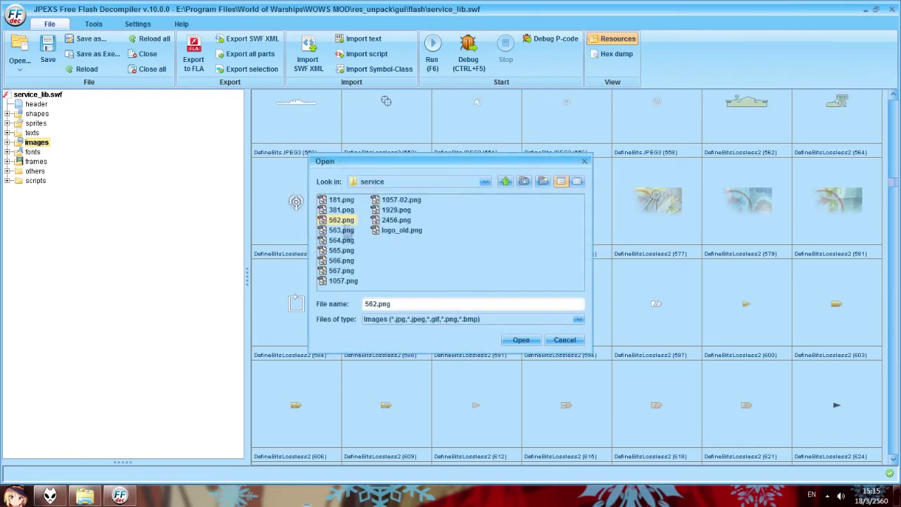
# Replace the third colored banner image, image 574, with 564.png.
pyautogui.click(553, 210)
pyautogui.rightClick(554, 210)
pyautogui.click(570, 262)
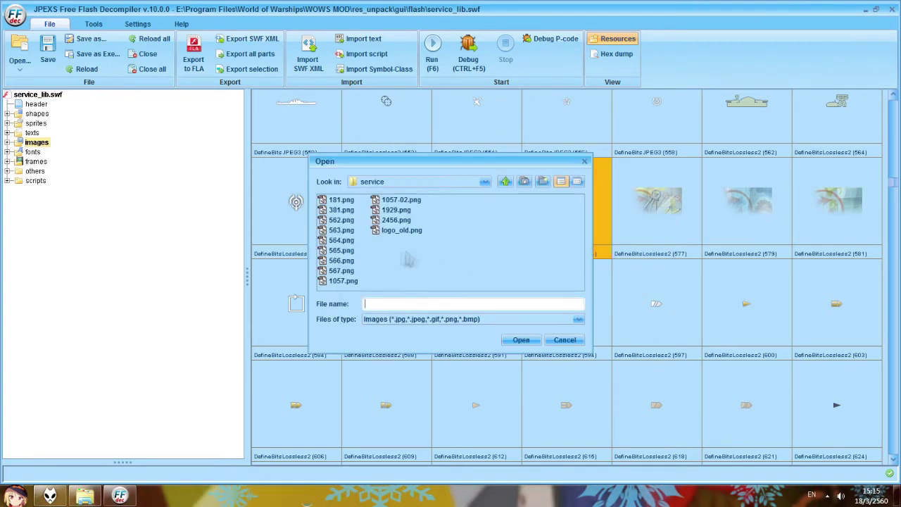
pyautogui.doubleClick(341, 250)
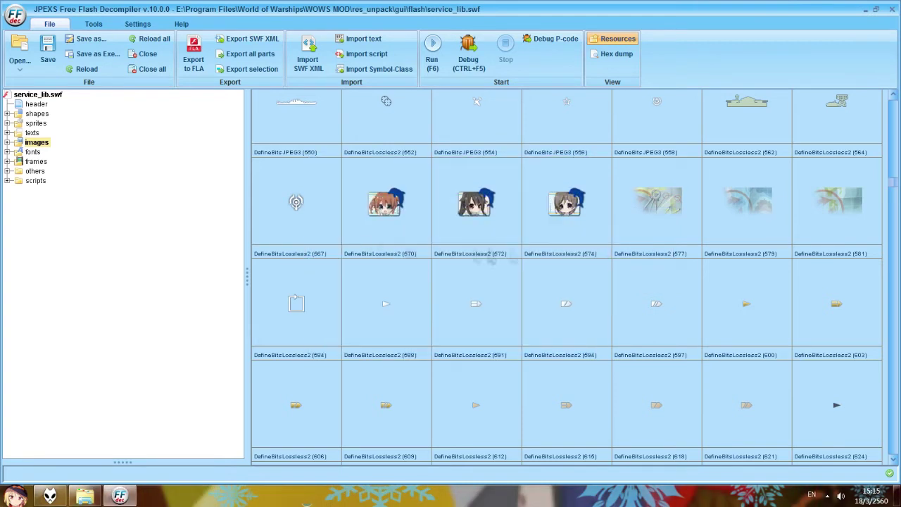
# Replace the first faded banner image, image 577, with 565.png.
pyautogui.click(655, 225)
pyautogui.rightClick(662, 220)
pyautogui.click(687, 279)
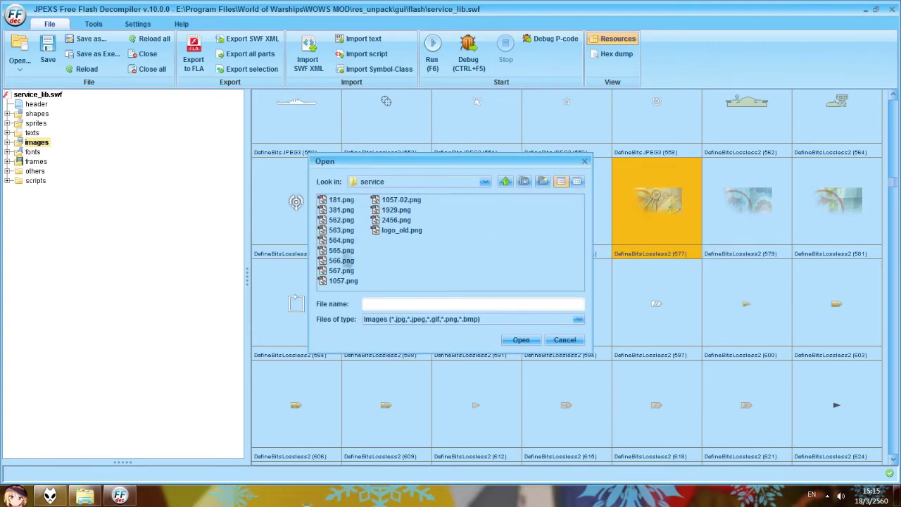
pyautogui.doubleClick(342, 249)
# Replace the second faded banner image, image 579, with 566.png.
pyautogui.click(753, 218)
pyautogui.rightClick(757, 222)
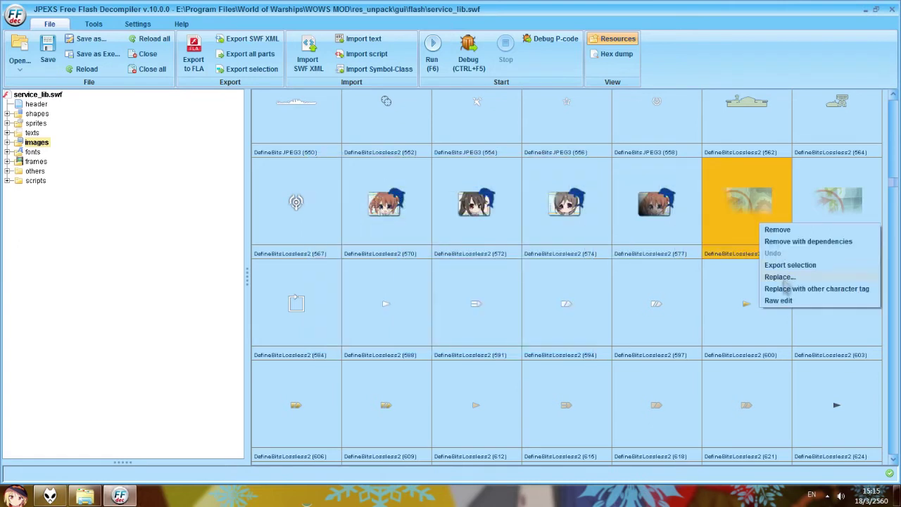
pyautogui.click(784, 280)
pyautogui.doubleClick(342, 260)
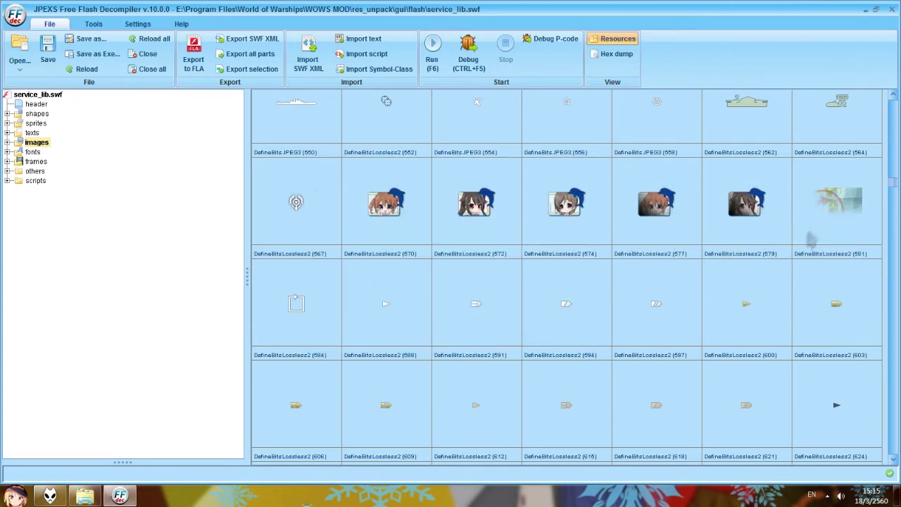
# Replace the third faded banner image, image 581, with 567.png.
pyautogui.rightClick(821, 217)
pyautogui.click(806, 268)
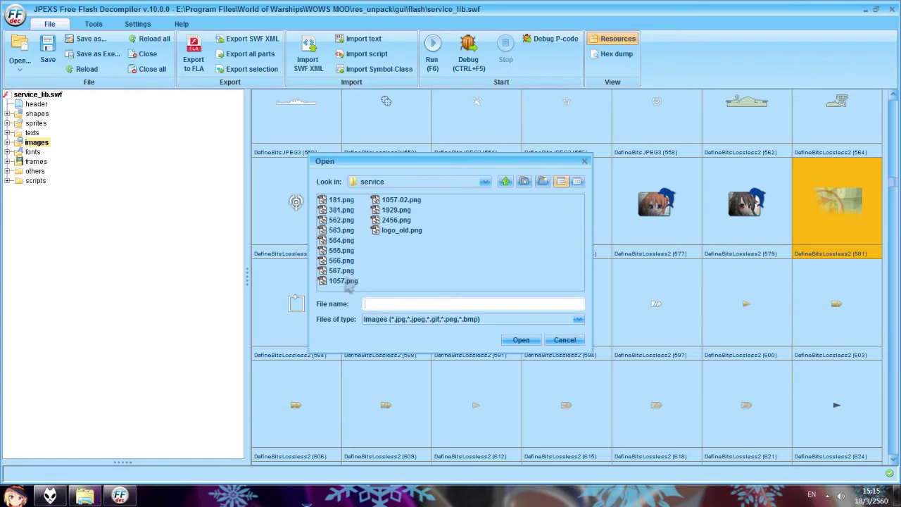
pyautogui.doubleClick(341, 270)
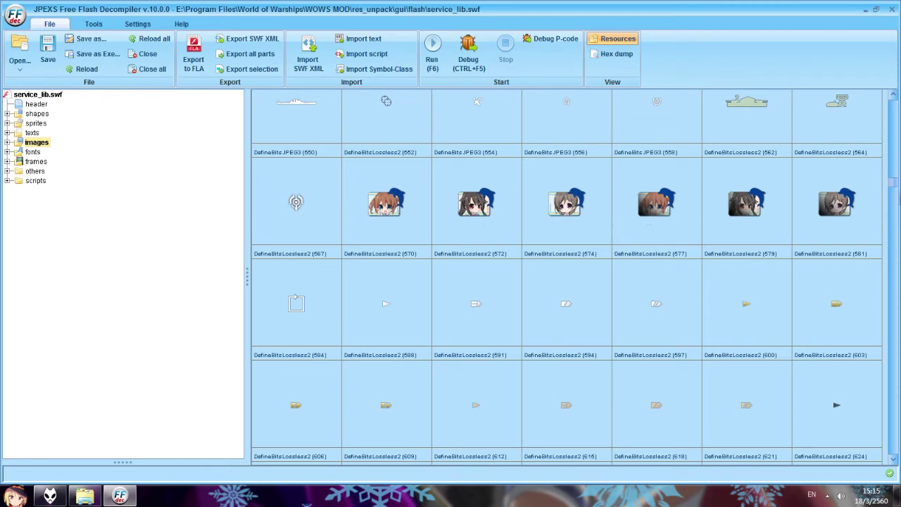
# Examine the replaced portrait images and the icons further down, including the corner ribbon (987) and the red container (1034).
pyautogui.scroll(-3, 893, 184)
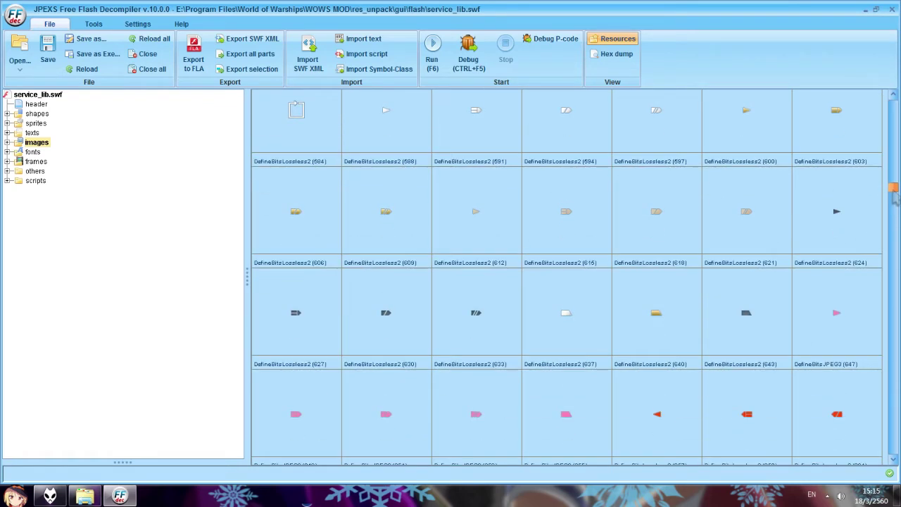
pyautogui.scroll(3, 892, 198)
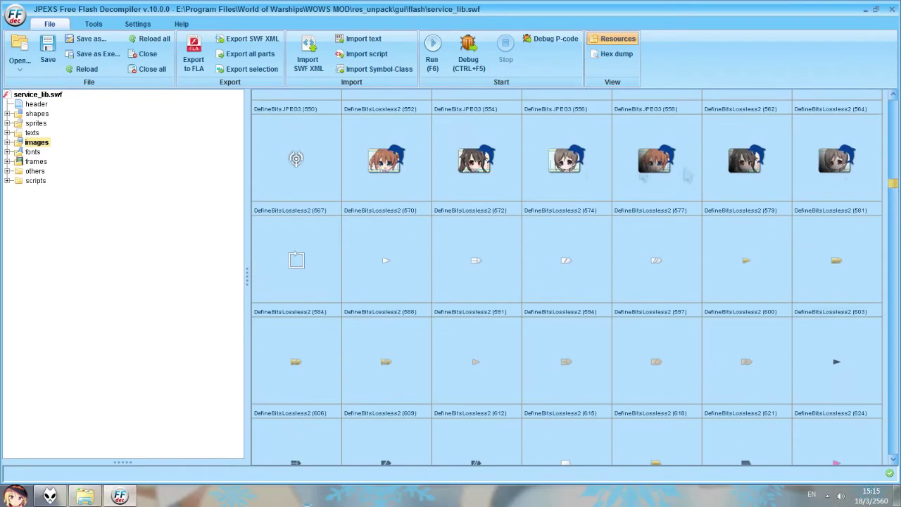
pyautogui.click(462, 181)
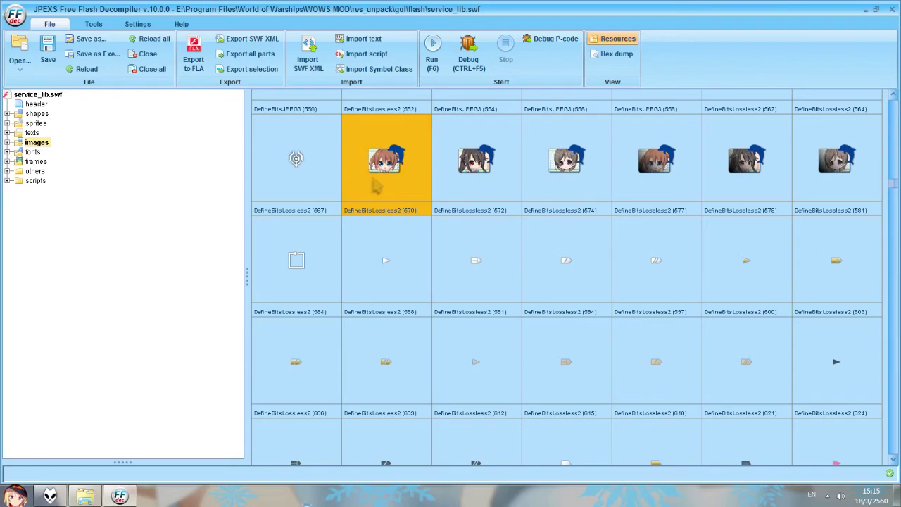
pyautogui.moveTo(892, 183); pyautogui.dragTo(894, 247)
pyautogui.click(293, 320)
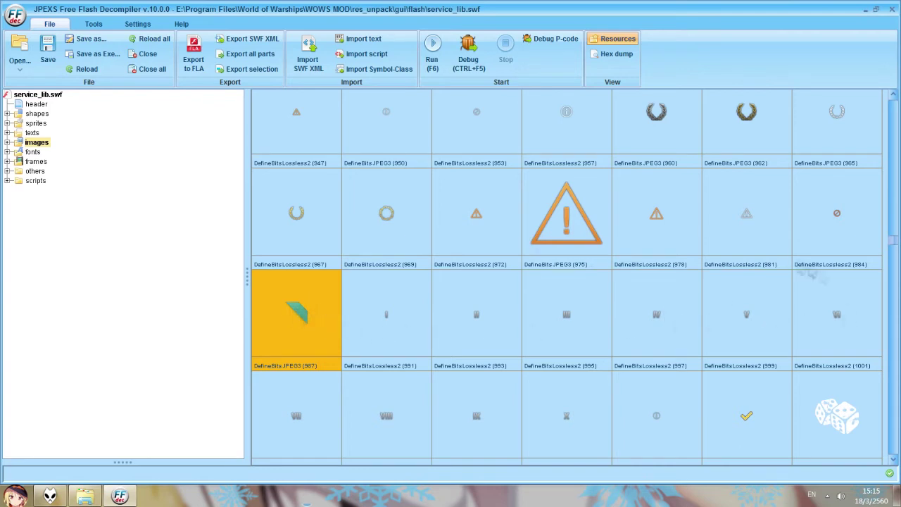
pyautogui.scroll(-3, 893, 247)
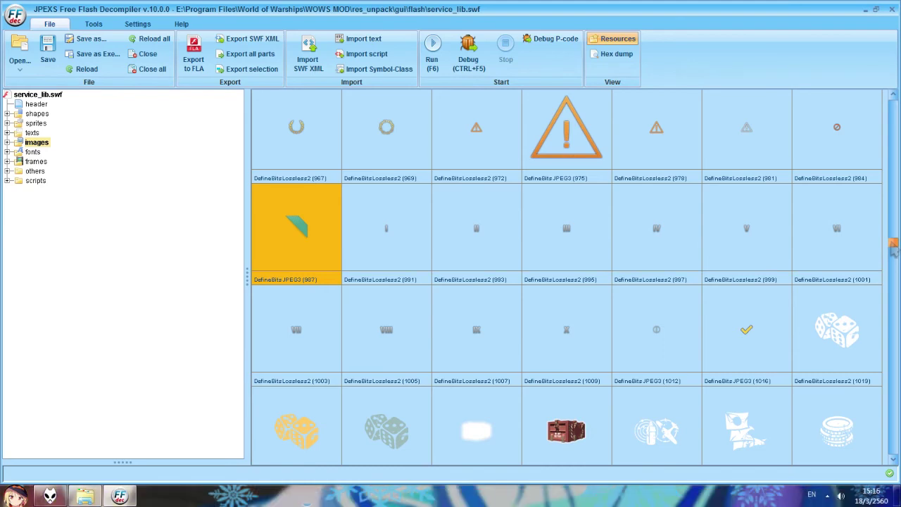
pyautogui.scroll(-7, 893, 246)
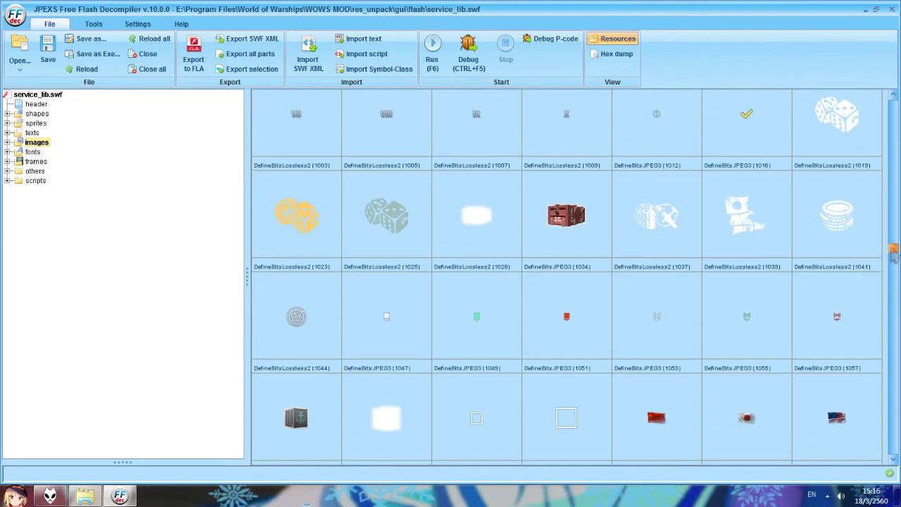
pyautogui.click(567, 237)
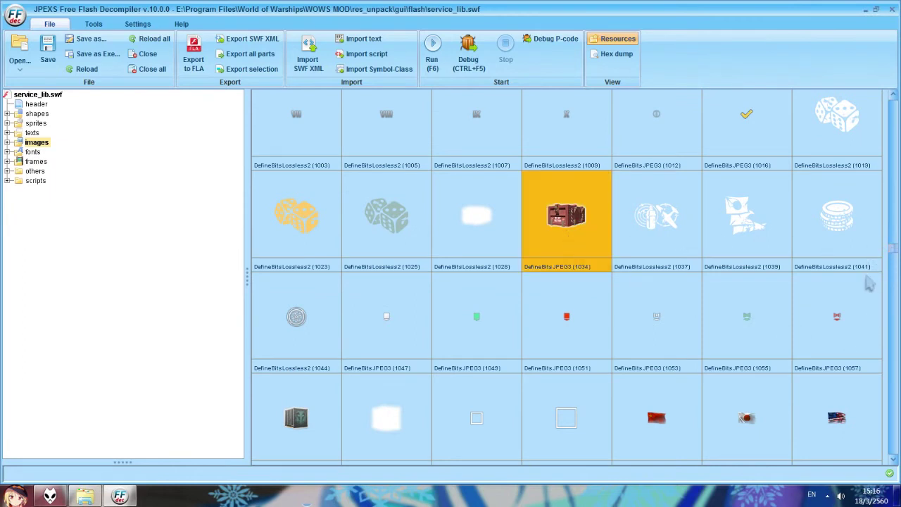
pyautogui.moveTo(893, 253)
pyautogui.mouseDown()
pyautogui.moveTo(892, 292)
pyautogui.moveTo(892, 253)
pyautogui.mouseUp()
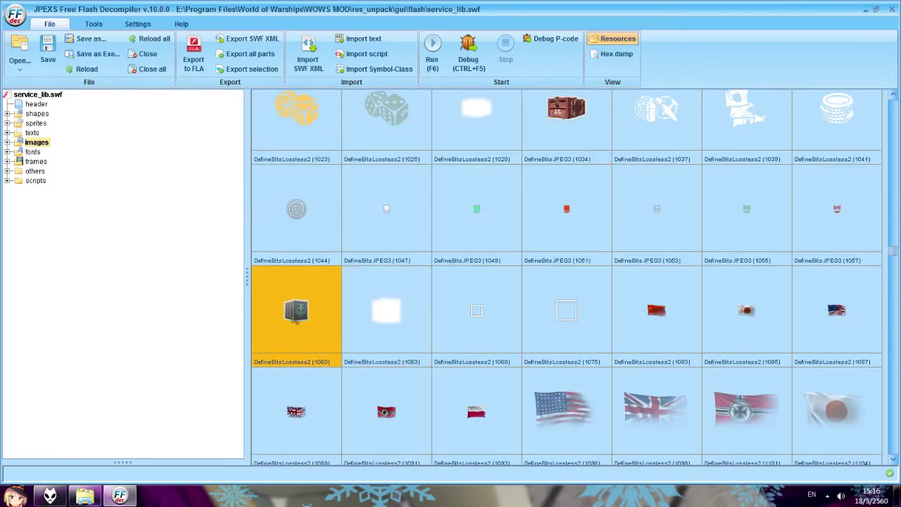
# Replace the dark container image, image 1060, with 1057.png from the service folder.
pyautogui.doubleClick(314, 354)
pyautogui.moveTo(239, 197); pyautogui.dragTo(240, 105)
pyautogui.click(7, 142)
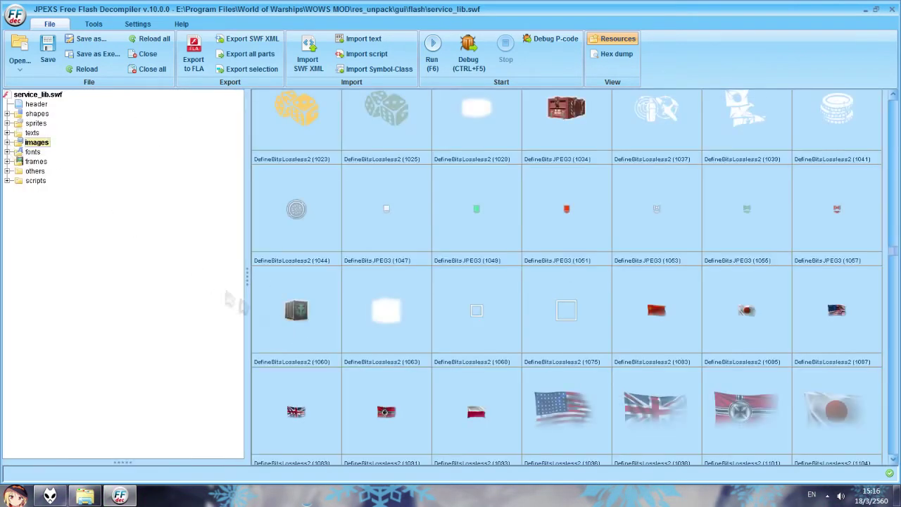
pyautogui.rightClick(297, 314)
pyautogui.click(318, 369)
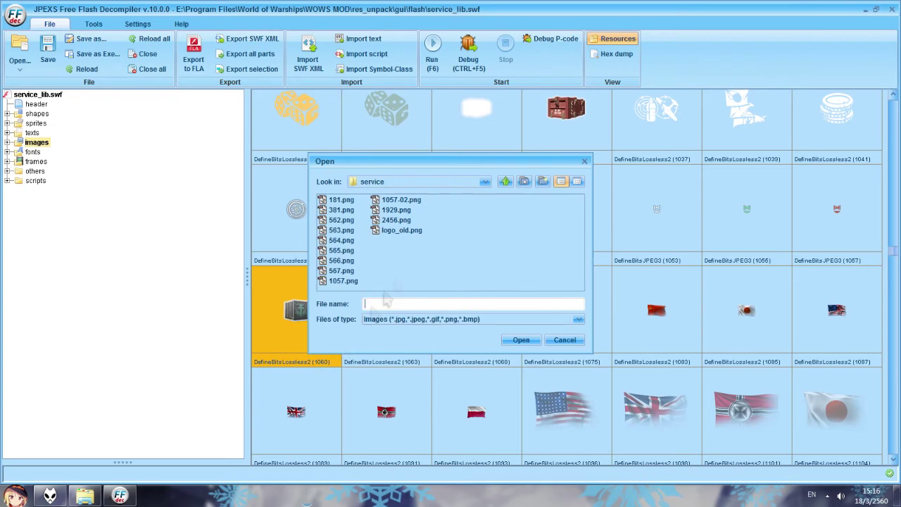
pyautogui.doubleClick(344, 281)
# Replace the white container glow, image 1063, with 1057-02.png.
pyautogui.rightClick(378, 304)
pyautogui.click(396, 357)
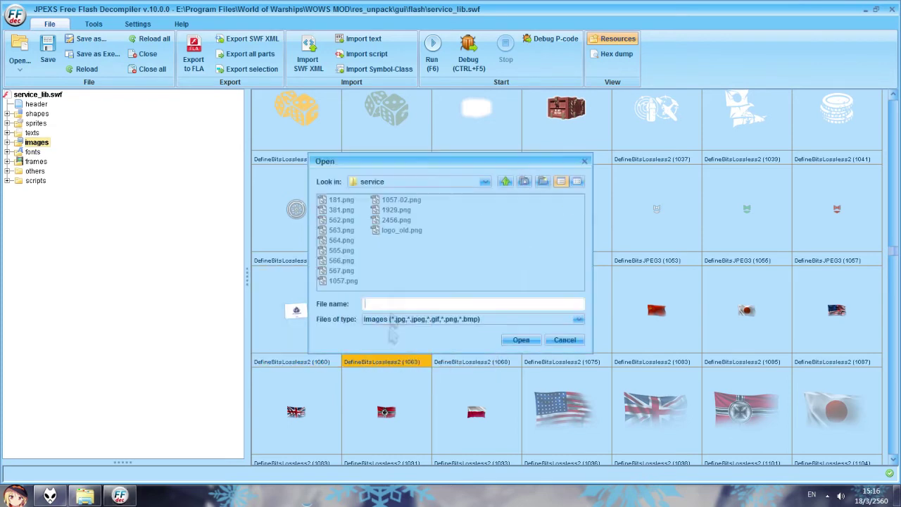
pyautogui.doubleClick(402, 200)
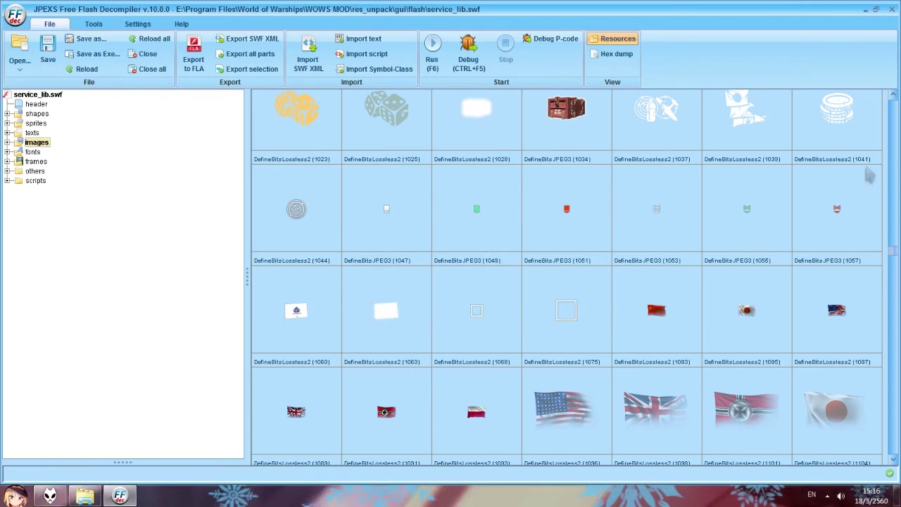
# Examine the nation flags, medals, currency icons and large chain-framed badges further down the service_lib.swf images.
pyautogui.scroll(-3, 892, 260)
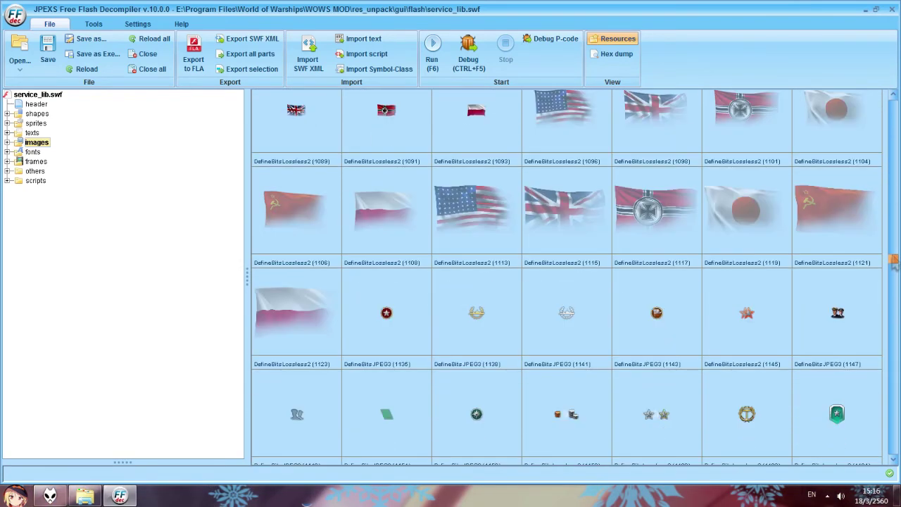
pyautogui.scroll(1, 892, 260)
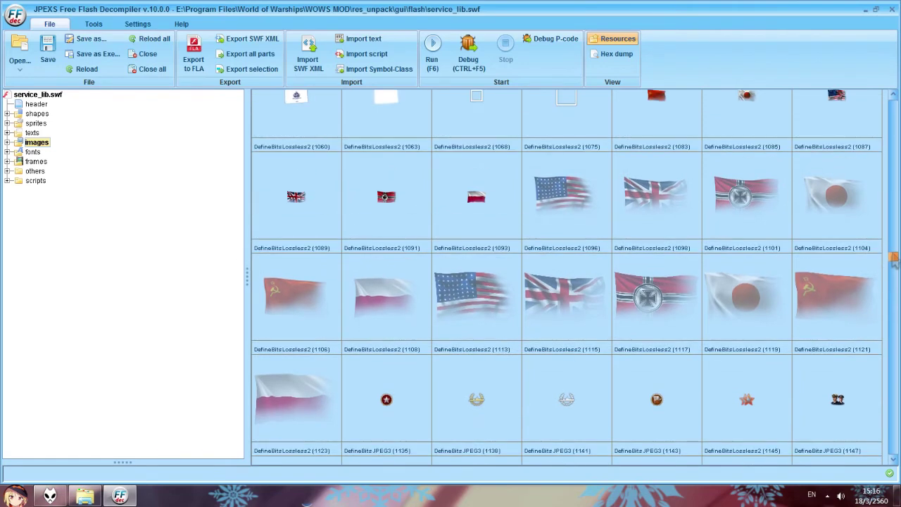
pyautogui.click(841, 205)
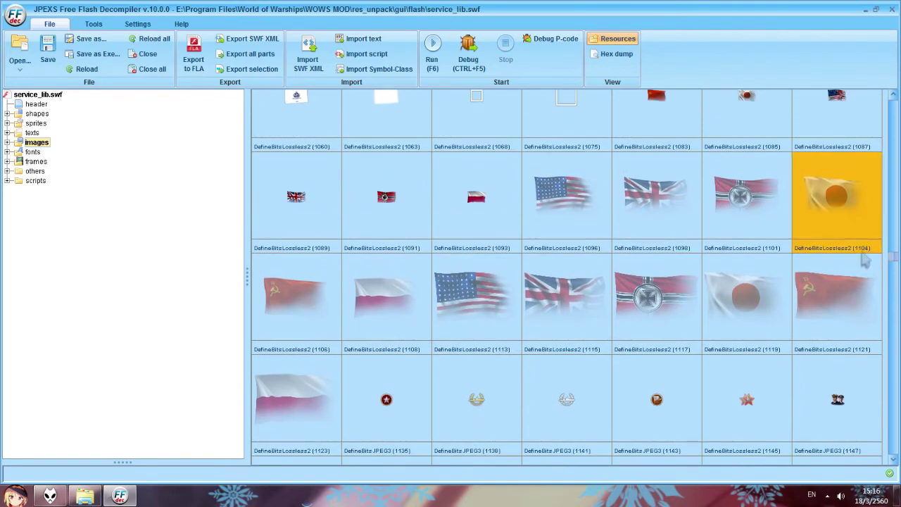
pyautogui.scroll(-3, 893, 259)
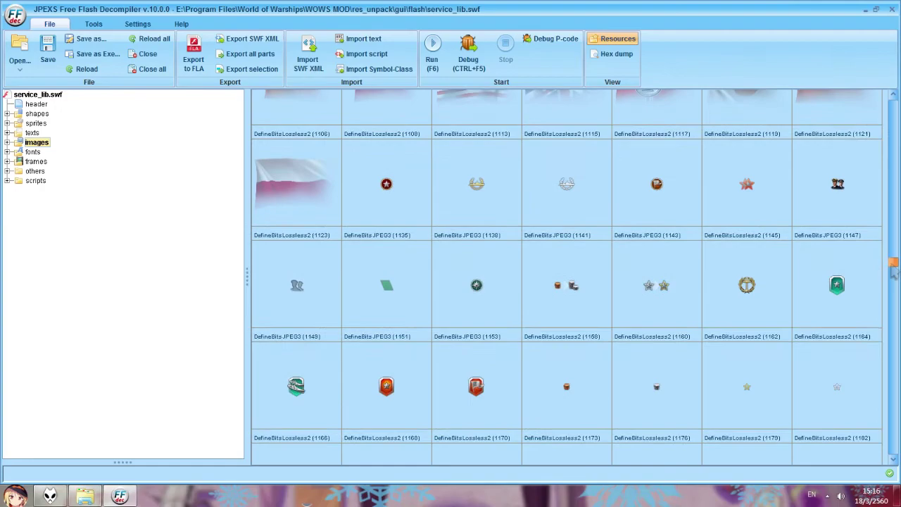
pyautogui.scroll(3, 893, 267)
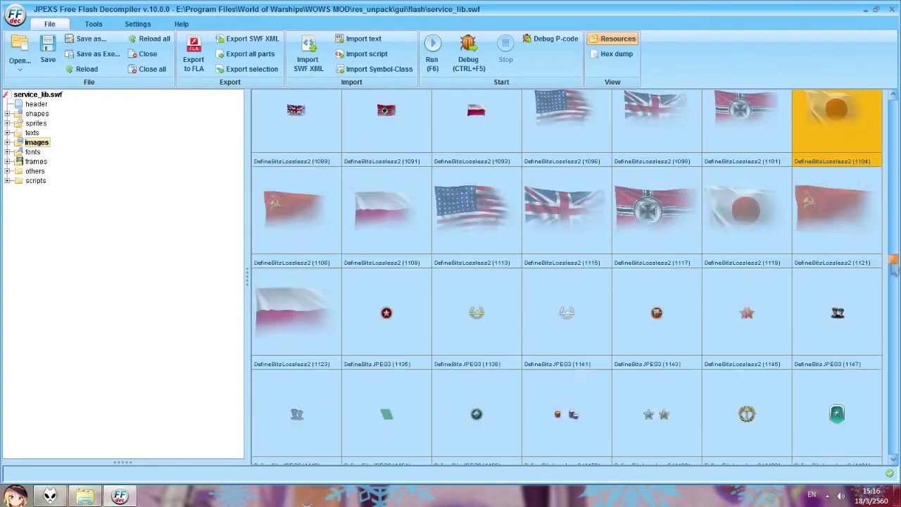
pyautogui.scroll(-6, 893, 261)
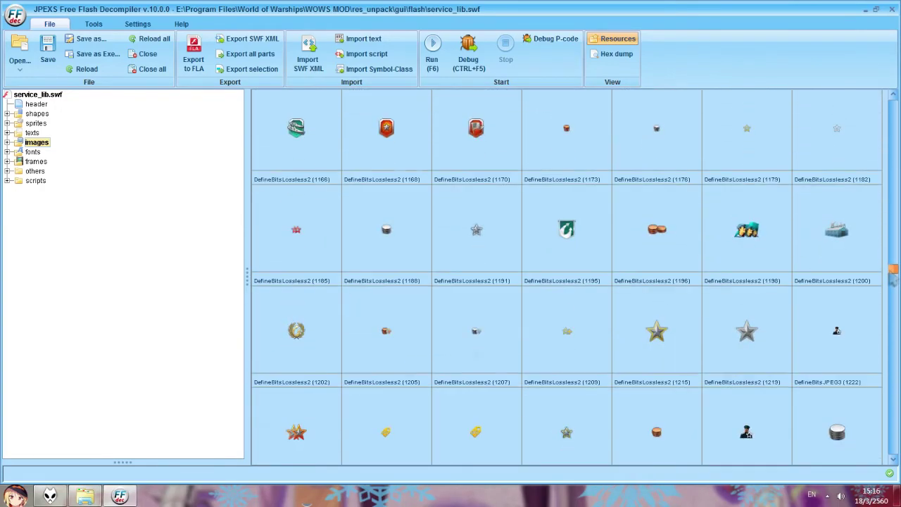
pyautogui.scroll(-5, 891, 281)
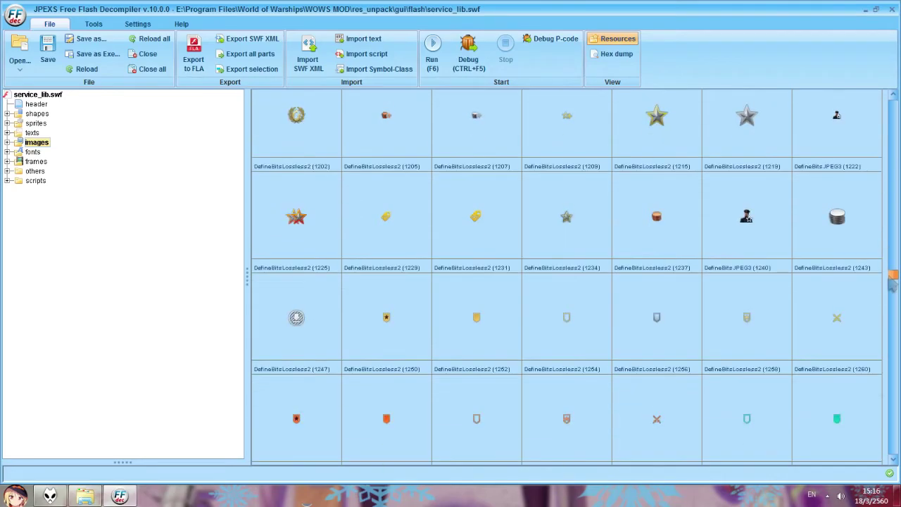
pyautogui.scroll(-2, 889, 295)
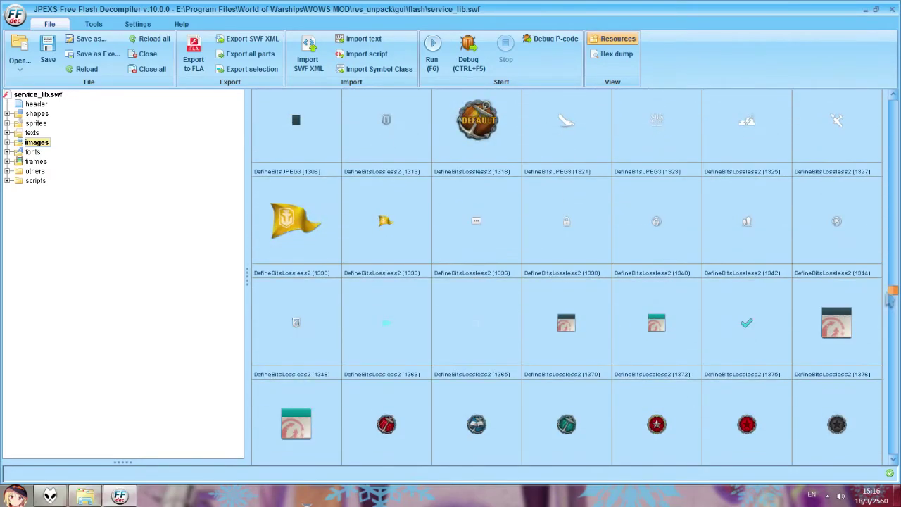
pyautogui.scroll(-2, 890, 299)
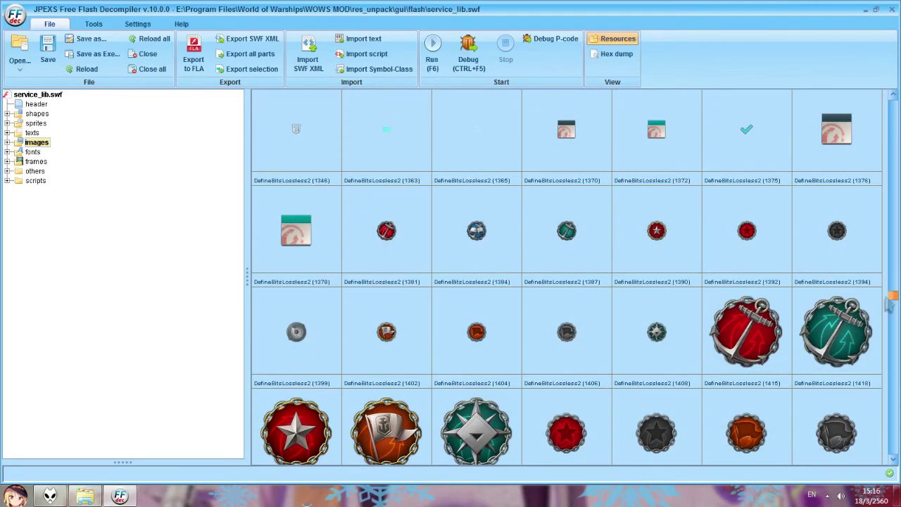
pyautogui.scroll(-1, 888, 304)
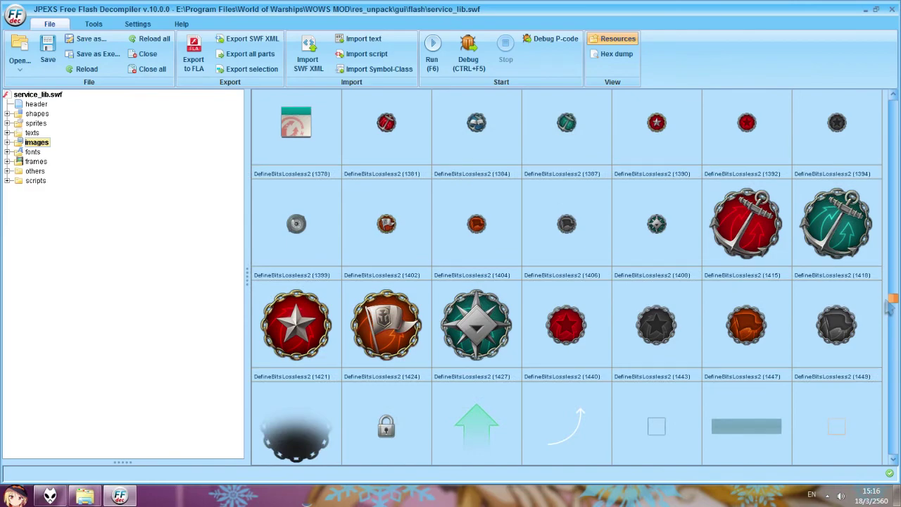
pyautogui.scroll(3, 888, 314)
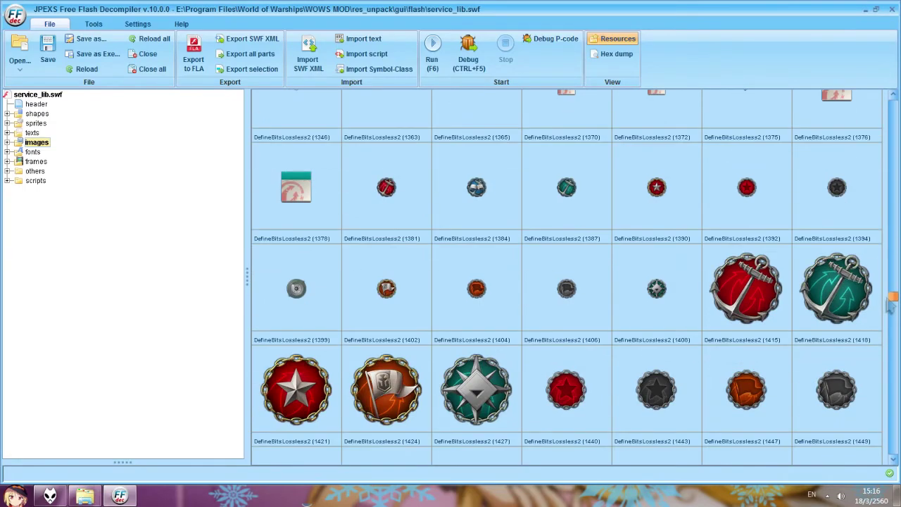
# Replace the first large dark container image, image 1932, with 1929.png from the service folder.
pyautogui.moveTo(888, 303); pyautogui.dragTo(889, 361)
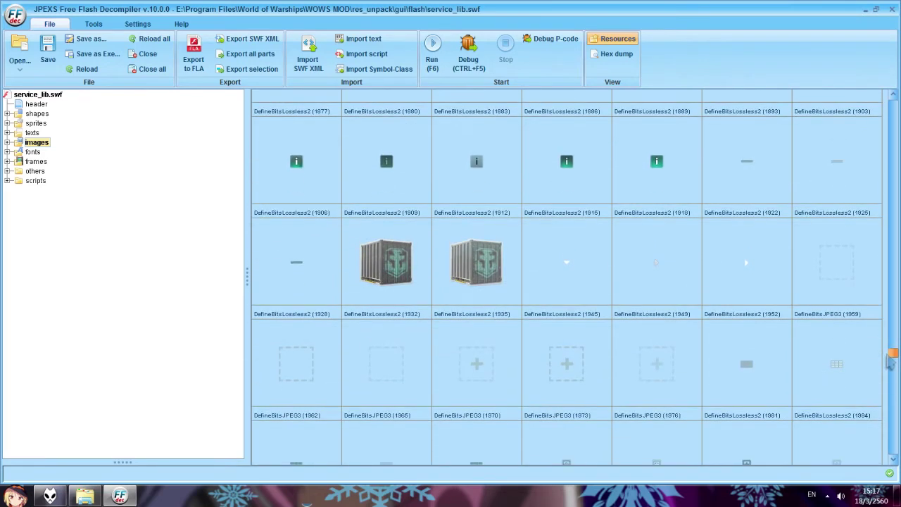
pyautogui.rightClick(378, 260)
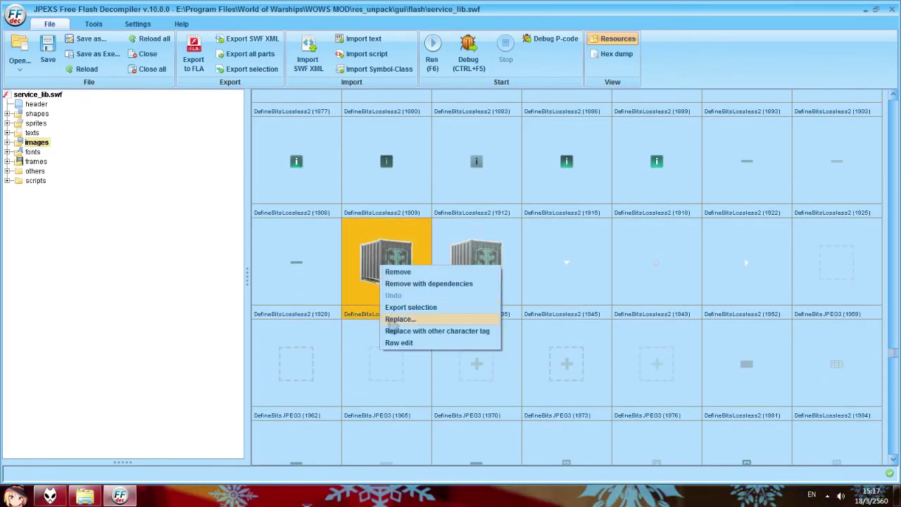
pyautogui.click(393, 318)
pyautogui.doubleClick(391, 221)
# Replace the second large dark container image, image 1935, with 1929.png.
pyautogui.rightClick(461, 256)
pyautogui.click(479, 307)
pyautogui.click(398, 221)
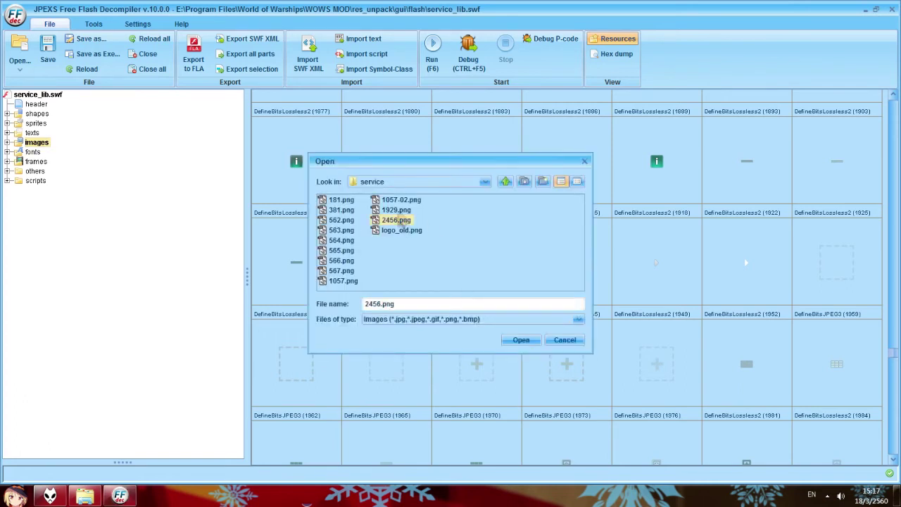
pyautogui.press('Return')
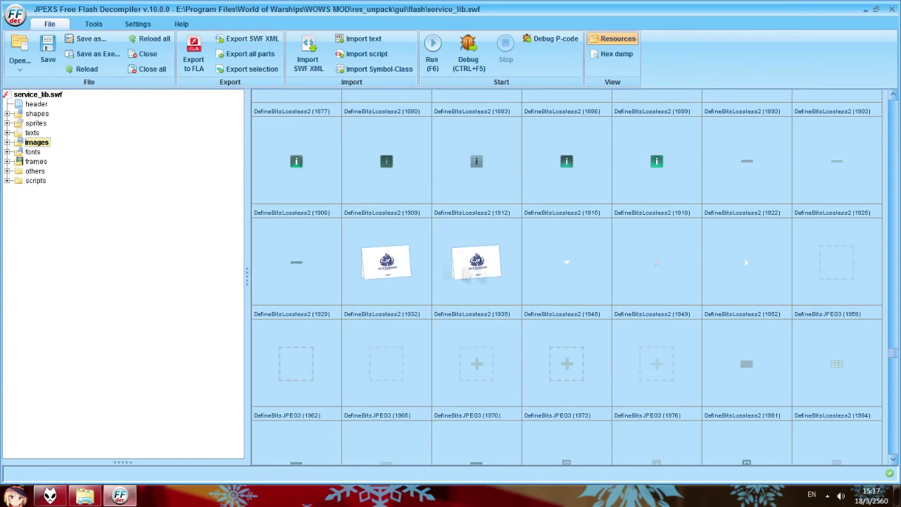
pyautogui.click(378, 268)
pyautogui.click(455, 271)
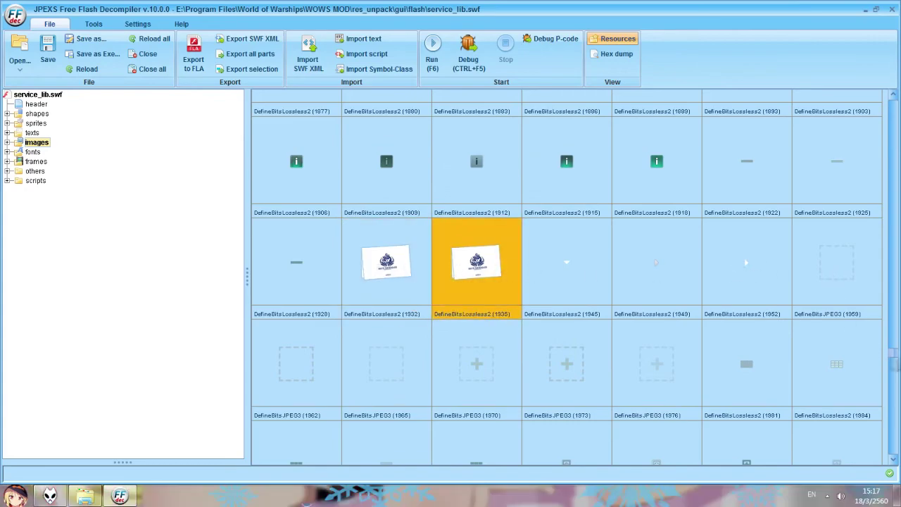
# Replace the faint grey emblem at the end of the images, image 2455, with 2456.png.
pyautogui.scroll(-3, 893, 353)
pyautogui.moveTo(892, 360); pyautogui.dragTo(893, 404)
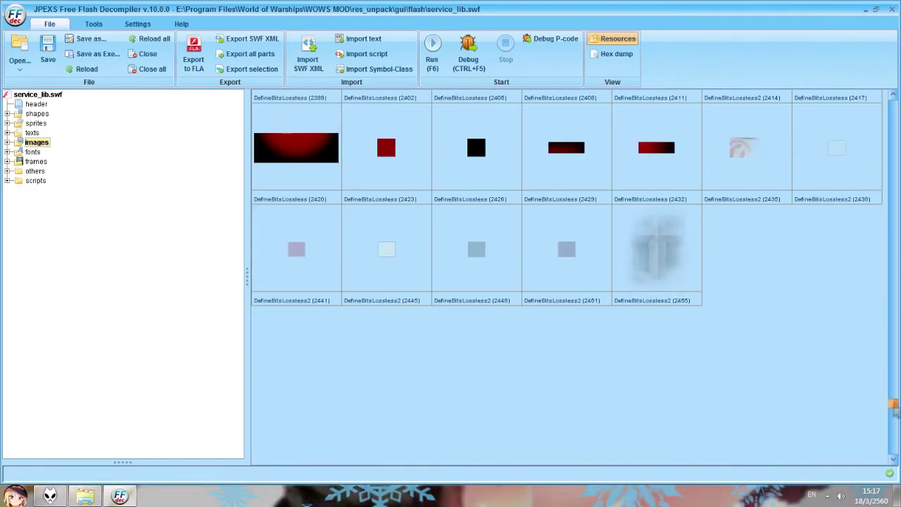
pyautogui.rightClick(648, 259)
pyautogui.click(666, 311)
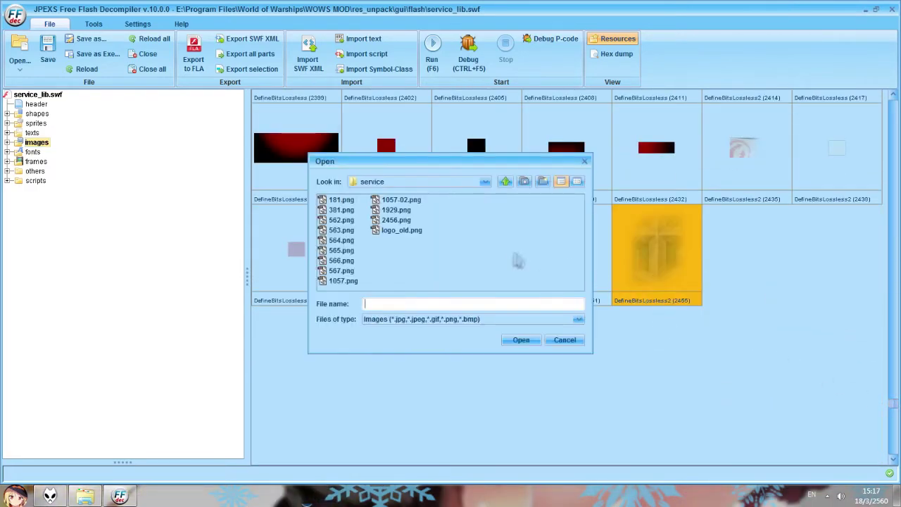
pyautogui.doubleClick(403, 221)
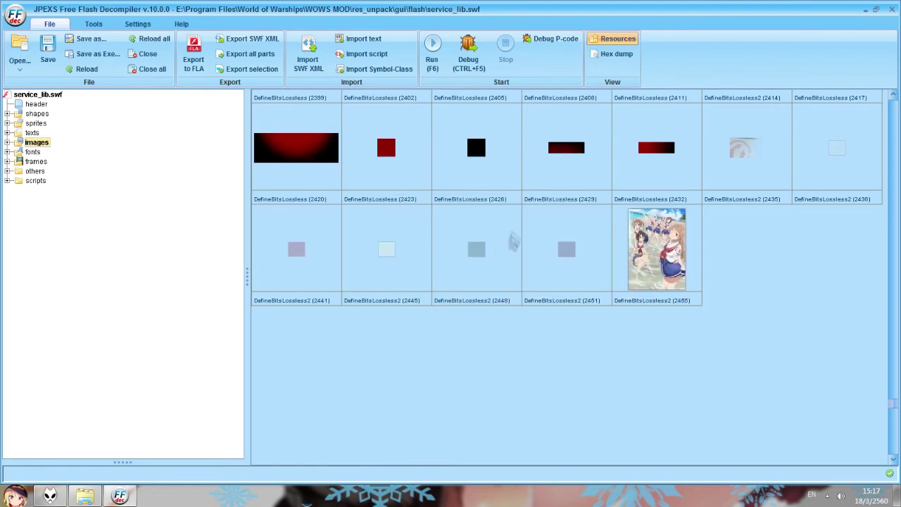
# Save the modified service_lib.swf and close the decompiler.
pyautogui.click(43, 49)
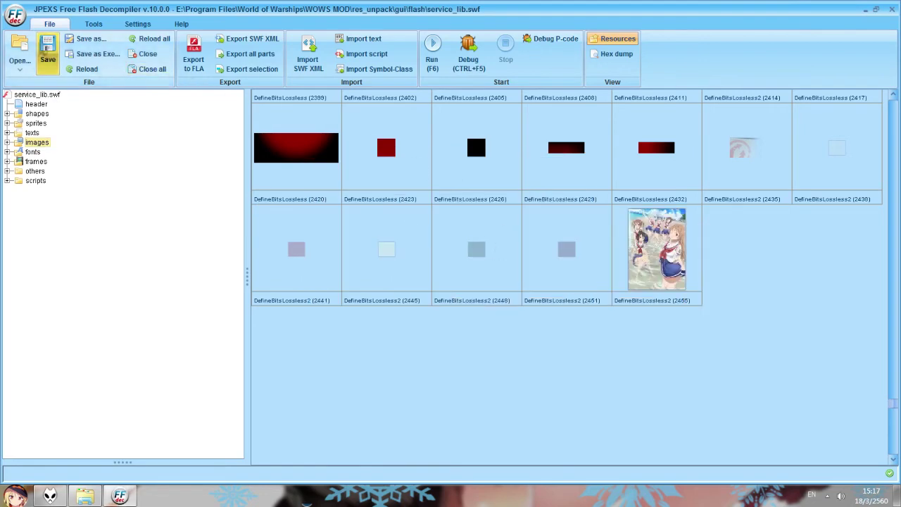
pyautogui.moveTo(892, 403)
pyautogui.mouseDown()
pyautogui.moveTo(891, 124)
pyautogui.moveTo(893, 402)
pyautogui.mouseUp()
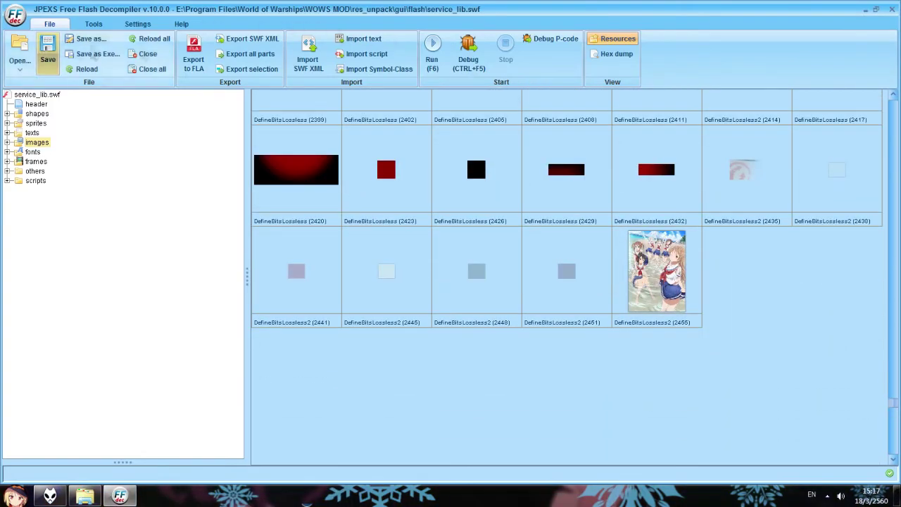
pyautogui.click(890, 9)
# Copy the edited hud_lib and service_lib files and open the game's res_mods\0.6.2.1\gui\flash folder.
pyautogui.moveTo(338, 151); pyautogui.dragTo(92, 52)
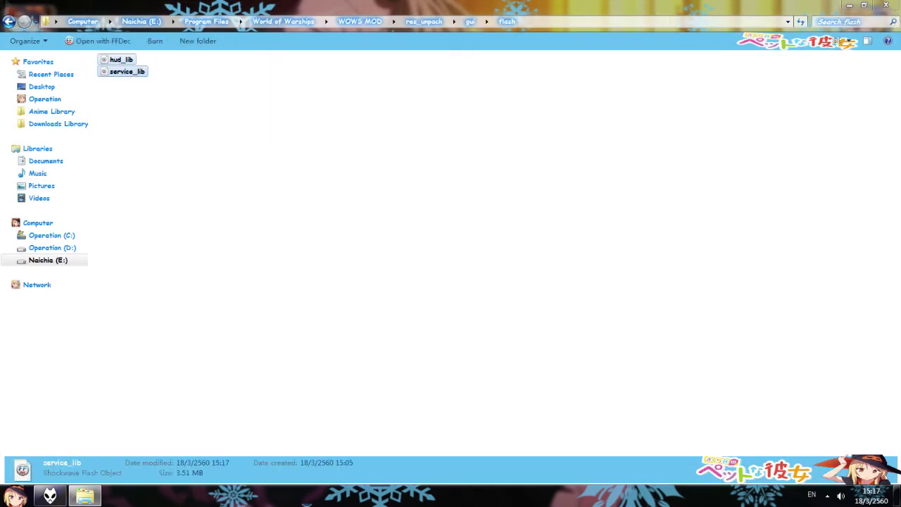
pyautogui.click(283, 21)
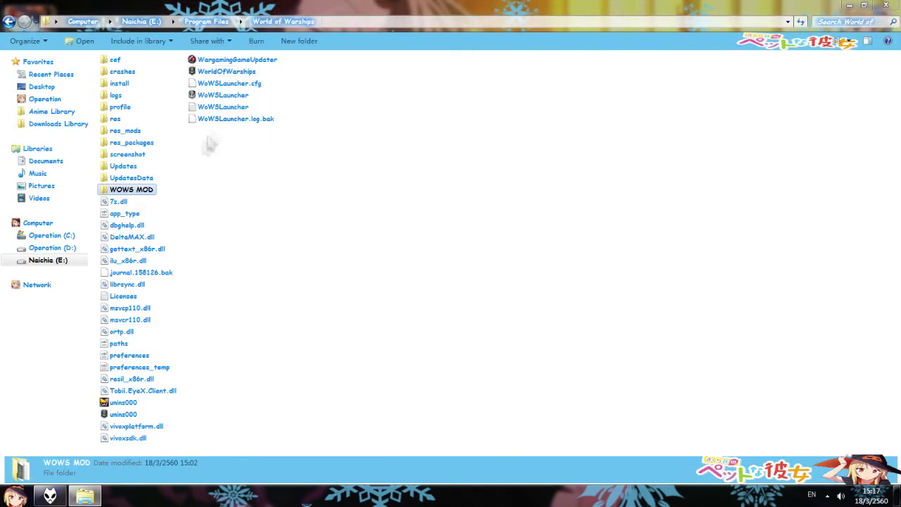
pyautogui.doubleClick(130, 134)
pyautogui.doubleClick(122, 60)
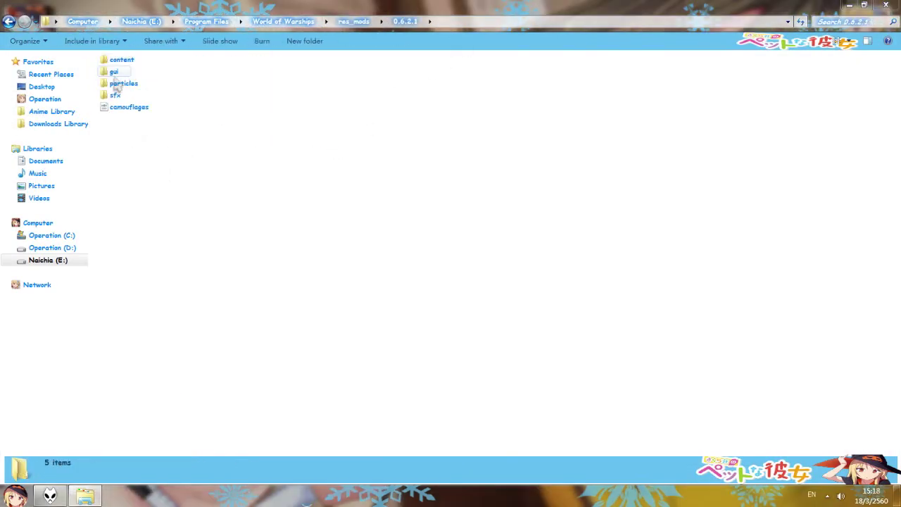
pyautogui.doubleClick(116, 71)
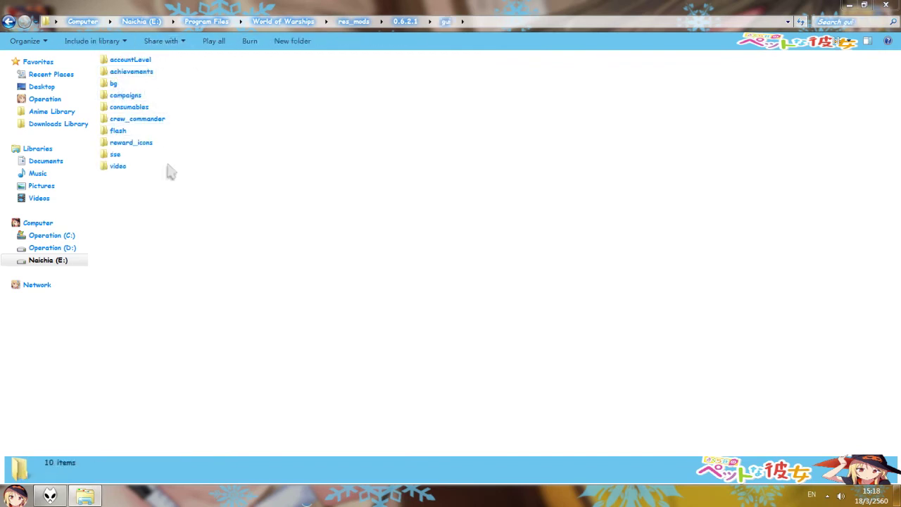
pyautogui.moveTo(185, 188); pyautogui.dragTo(106, 57)
pyautogui.click(504, 204)
pyautogui.doubleClick(116, 131)
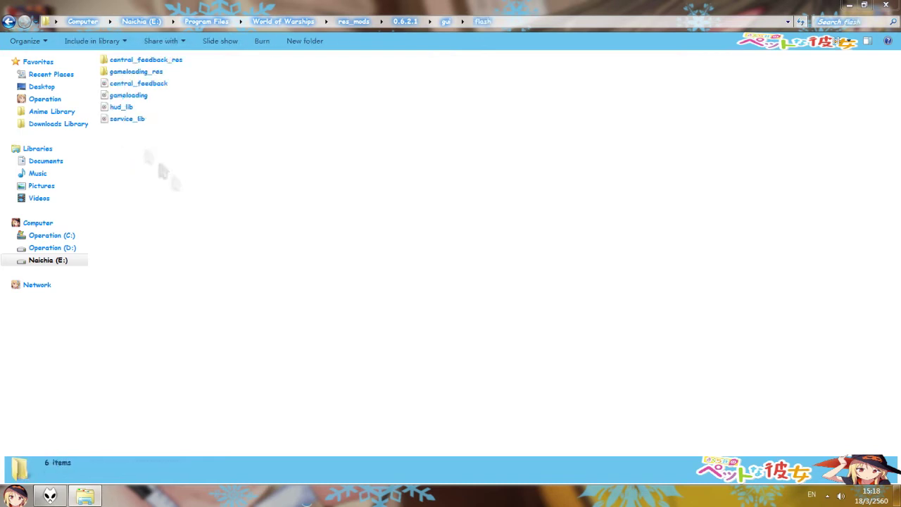
# Delete the old hud_lib and service_lib from the res_mods flash folder and paste the edited versions there.
pyautogui.moveTo(199, 189); pyautogui.dragTo(111, 110)
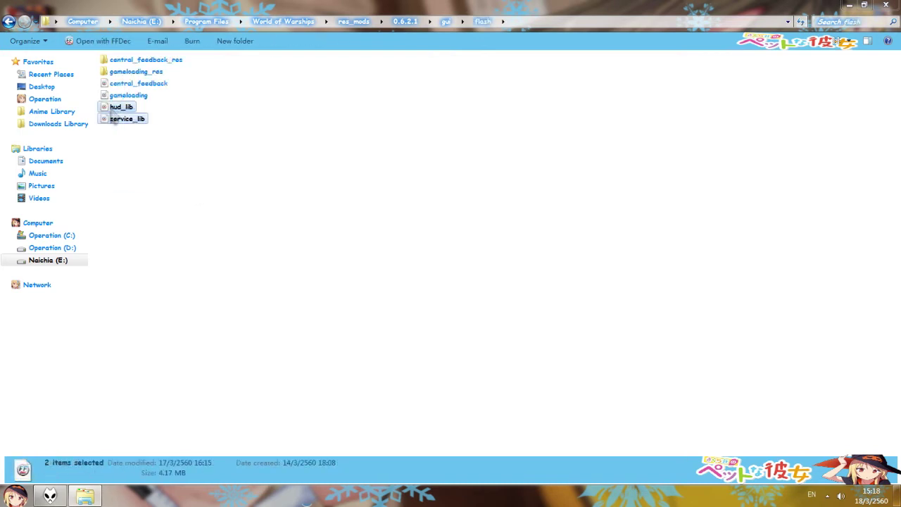
pyautogui.press('Delete')
pyautogui.press('Return')
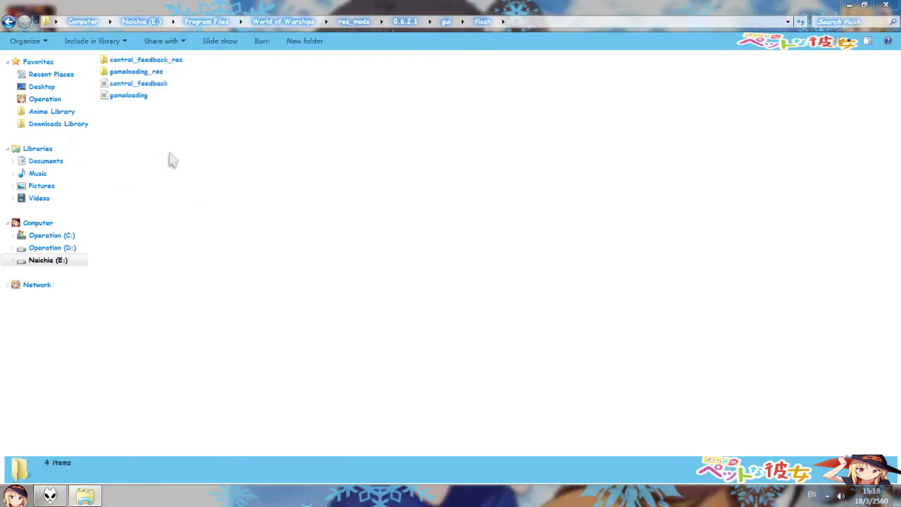
pyautogui.hotkey('ctrl', 'z')
# Review the central_feedback, gameloading and hud_lib files and the gameloading_res folder inside the flash folder.
pyautogui.click(151, 85)
pyautogui.click(145, 72)
pyautogui.click(145, 83)
pyautogui.click(141, 72)
pyautogui.click(134, 95)
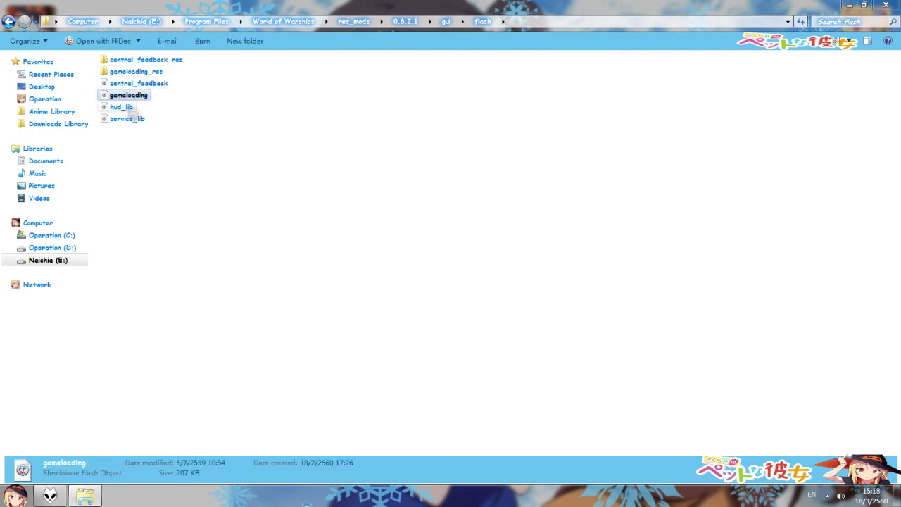
pyautogui.click(121, 107)
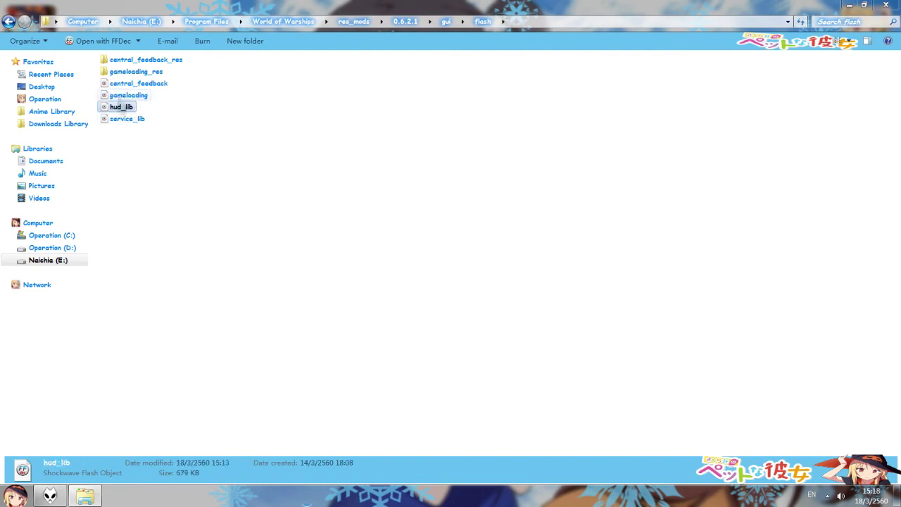
pyautogui.click(211, 100)
pyautogui.click(137, 96)
pyautogui.click(165, 94)
pyautogui.click(141, 95)
pyautogui.click(139, 83)
pyautogui.click(140, 96)
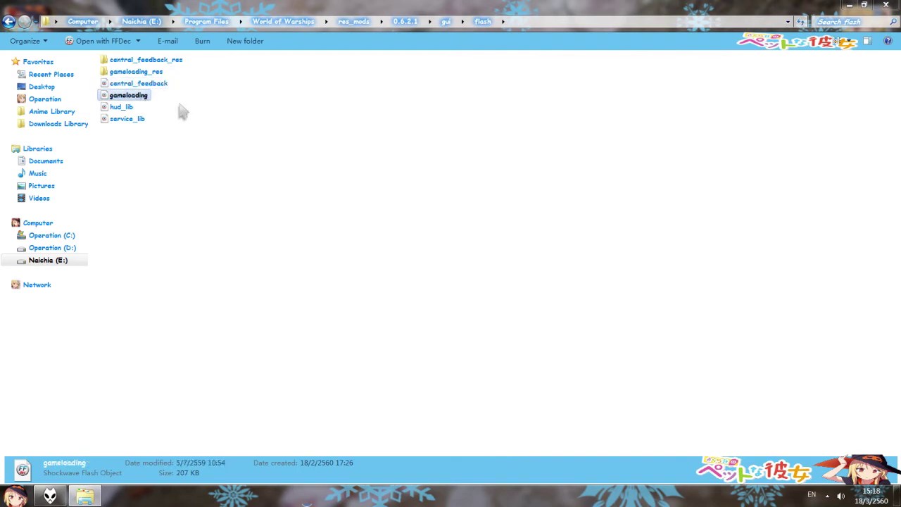
# Look through the gameloading_res and central_feedback_res folders, previewing the gameloading background images, and return to the flash folder.
pyautogui.doubleClick(152, 72)
pyautogui.press('BackSpace')
pyautogui.press('Up')
pyautogui.press('Return')
pyautogui.press('BackSpace')
pyautogui.press('Down')
pyautogui.press('Return')
pyautogui.press('Return')
pyautogui.press('Right')
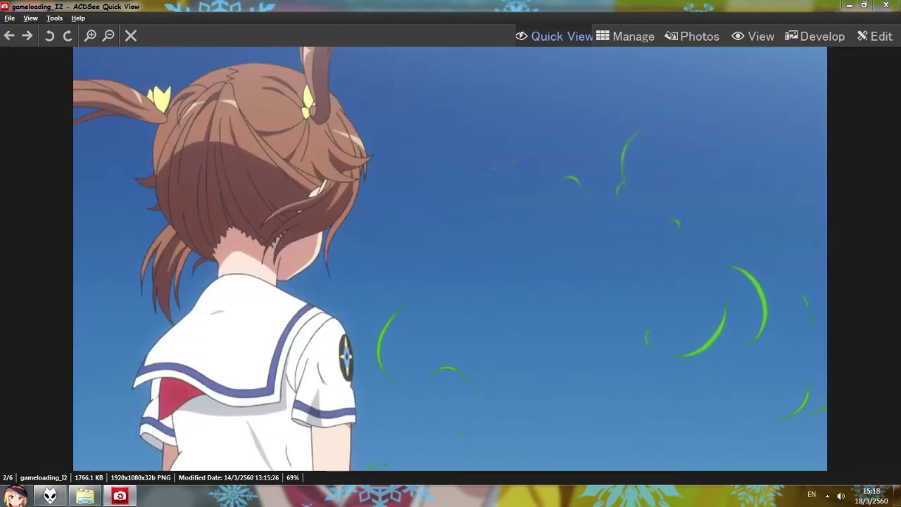
pyautogui.press('Escape')
pyautogui.press('BackSpace')
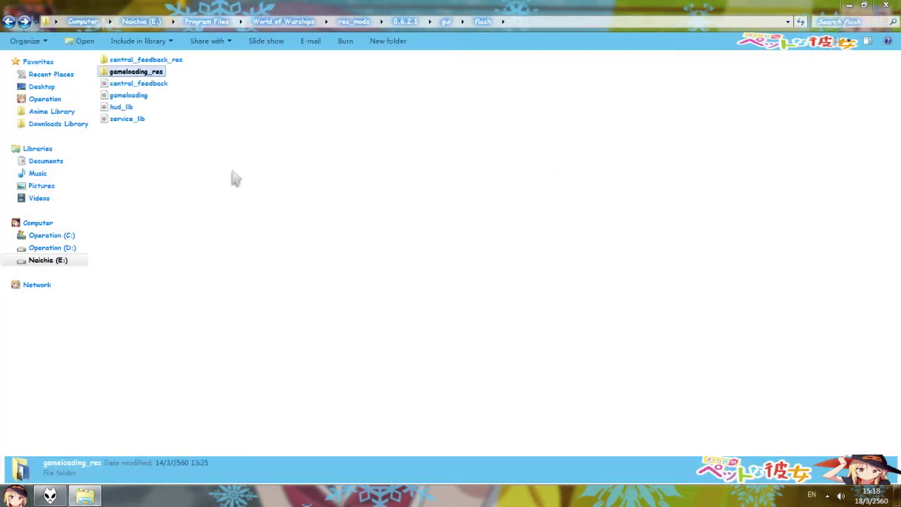
# Go up to the gui folder and reopen its flash subfolder to review the complete set of files.
pyautogui.click(446, 21)
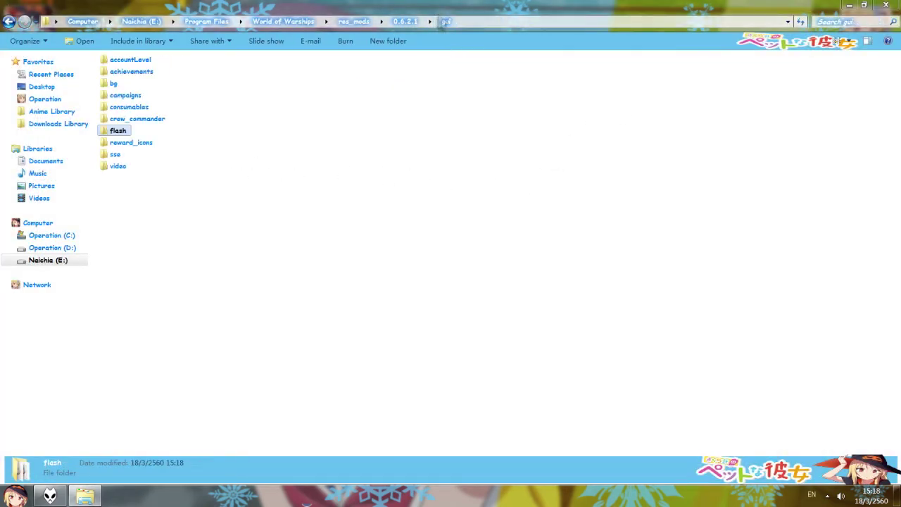
pyautogui.press('Return')
pyautogui.moveTo(204, 135); pyautogui.dragTo(99, 50)
pyautogui.click(313, 142)
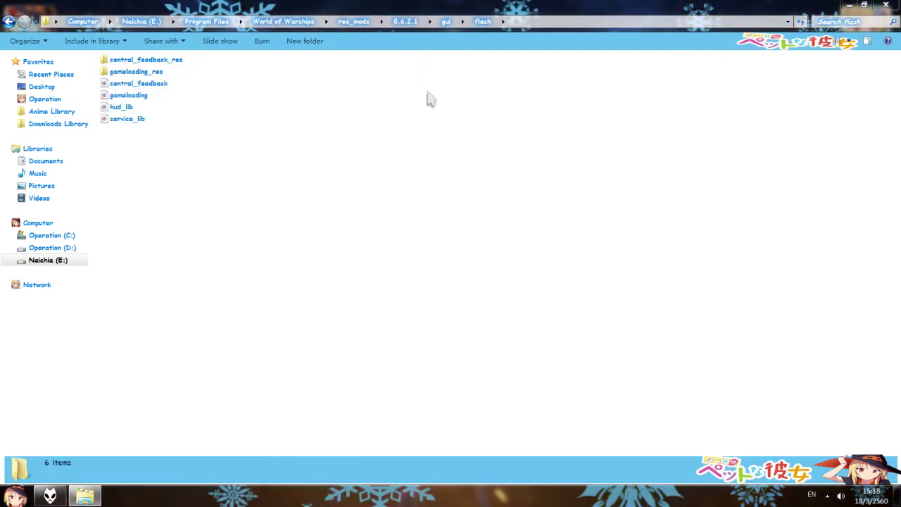
# Go up to the World of Warships folder and exit the Wargaming.net Game Updater running in the background, pausing its update checks.
pyautogui.click(287, 21)
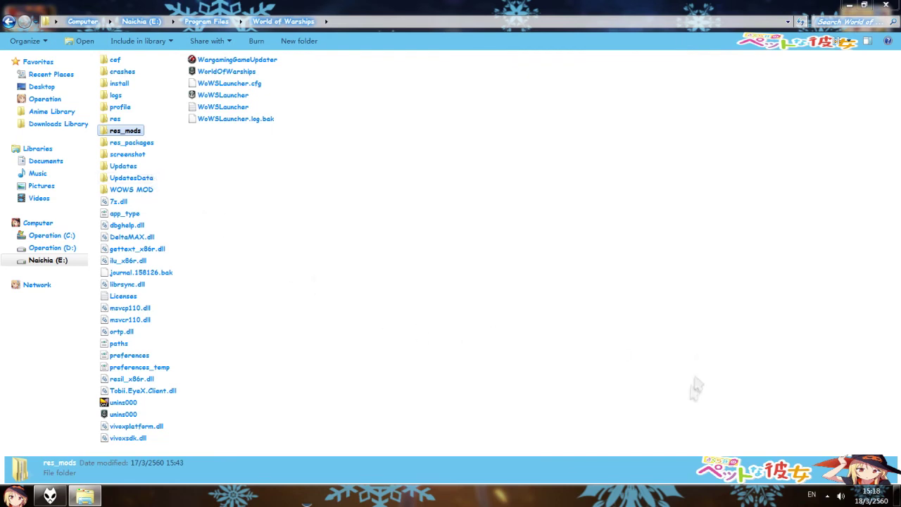
pyautogui.click(827, 496)
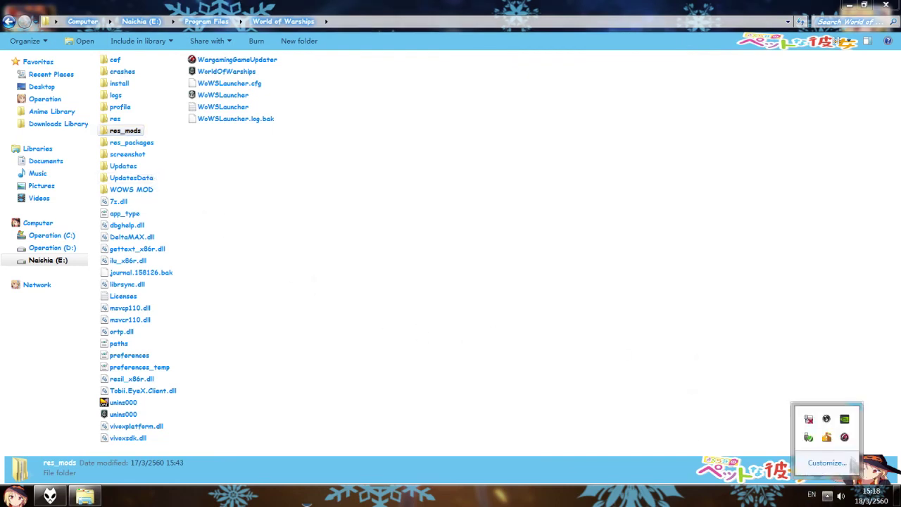
pyautogui.rightClick(844, 437)
pyautogui.click(855, 407)
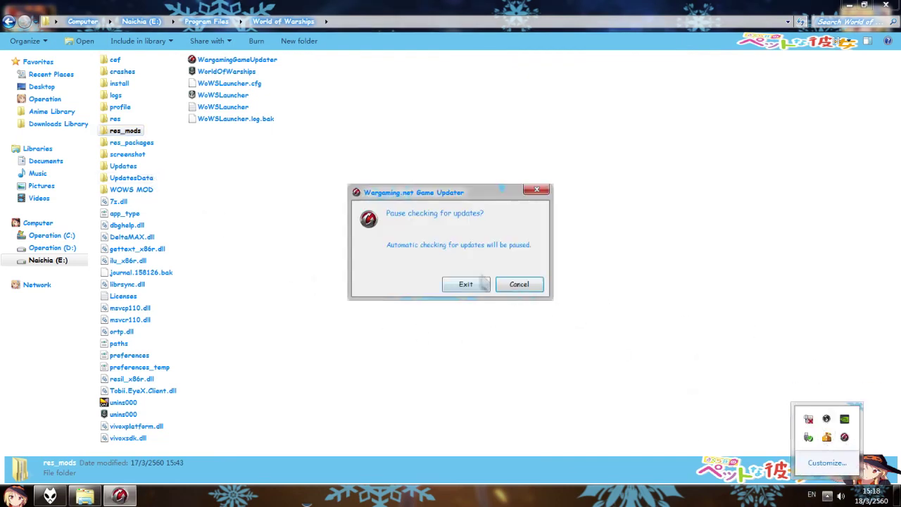
pyautogui.click(465, 283)
pyautogui.click(458, 291)
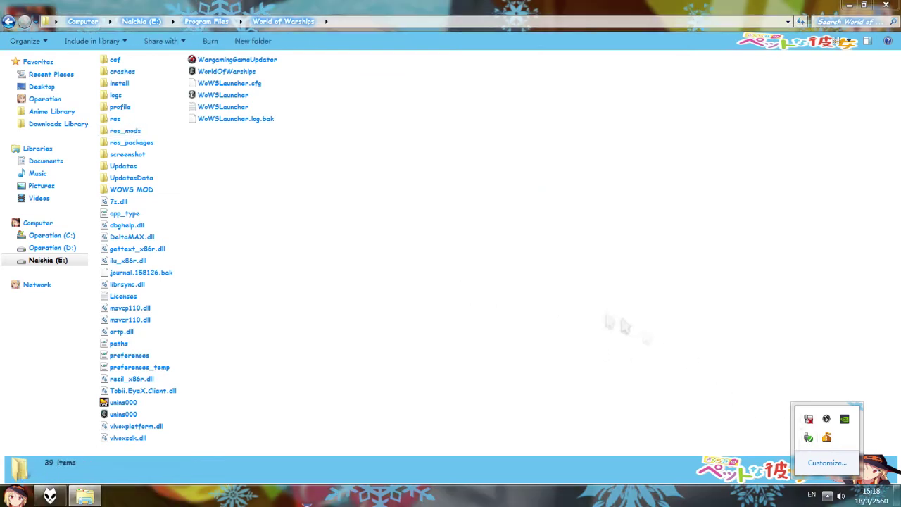
pyautogui.click(725, 341)
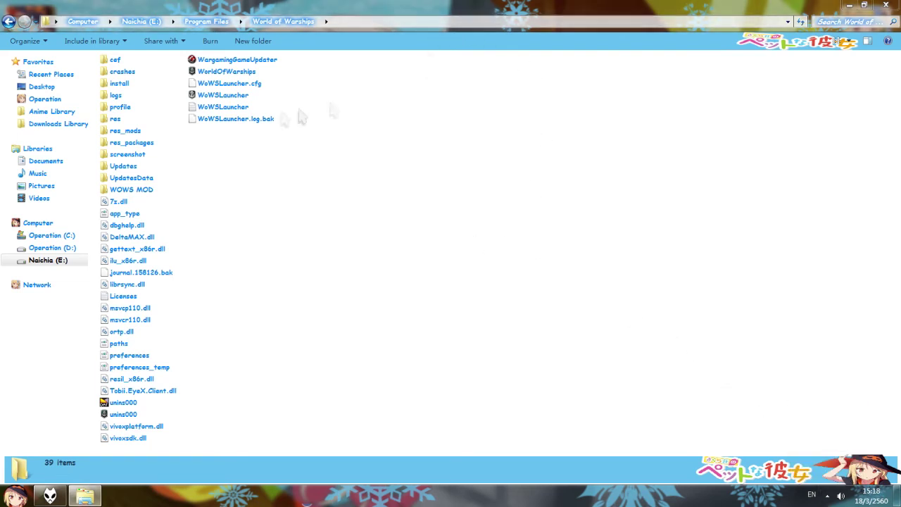
# Open image 01 from the screenshot folder at full screen and browse through the modded game screenshots up to the last one.
pyautogui.doubleClick(128, 154)
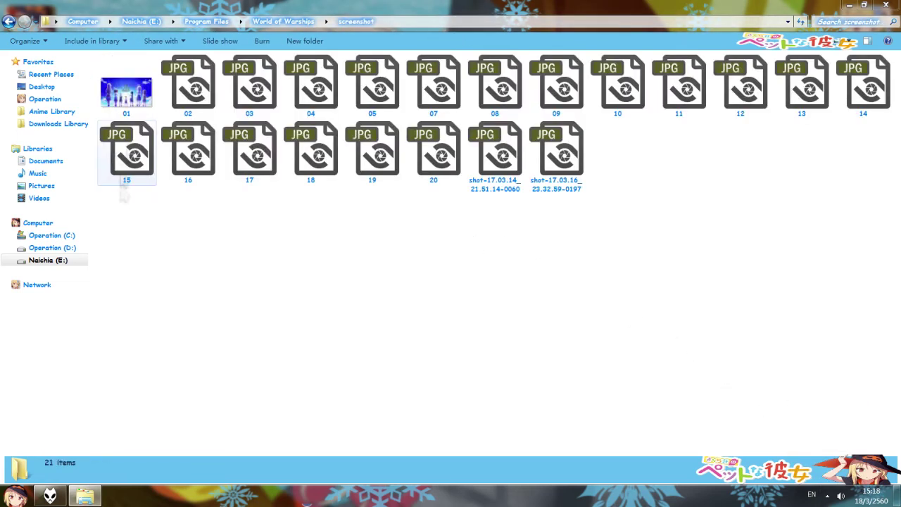
pyautogui.doubleClick(138, 92)
pyautogui.press('f')
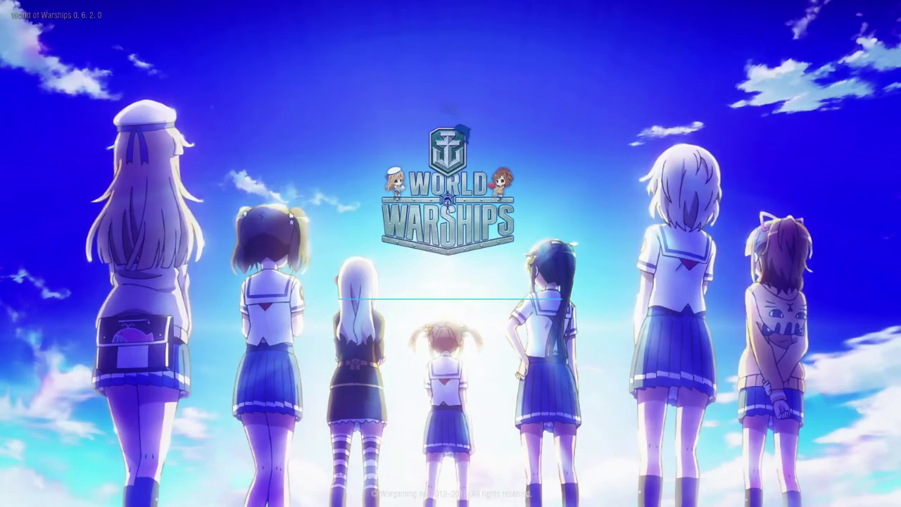
pyautogui.scroll(-1, 427, 104)
pyautogui.scroll(-1, 450, 253)
pyautogui.scroll(-1, 451, 253)
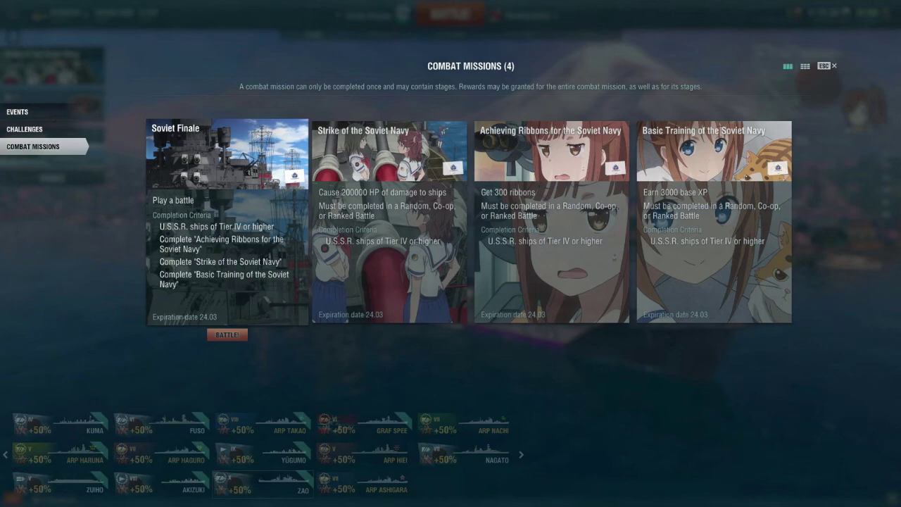
pyautogui.click(24, 129)
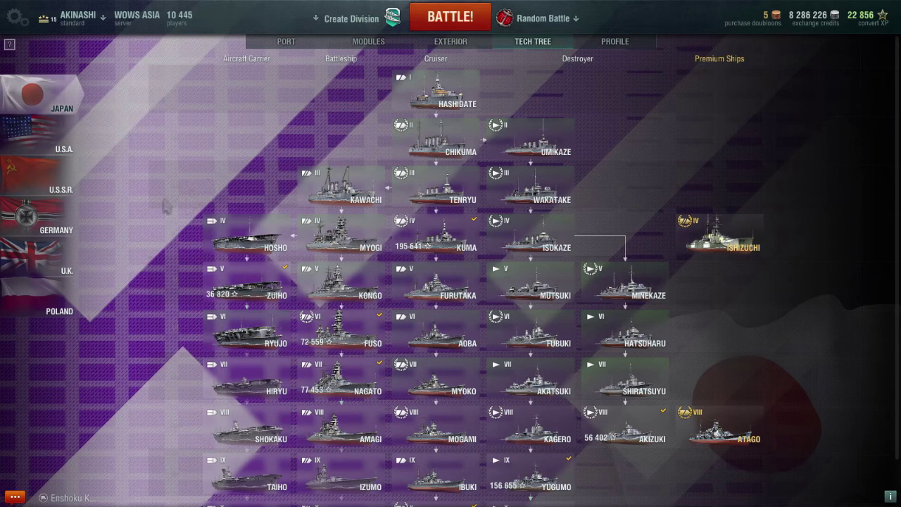
pyautogui.click(614, 41)
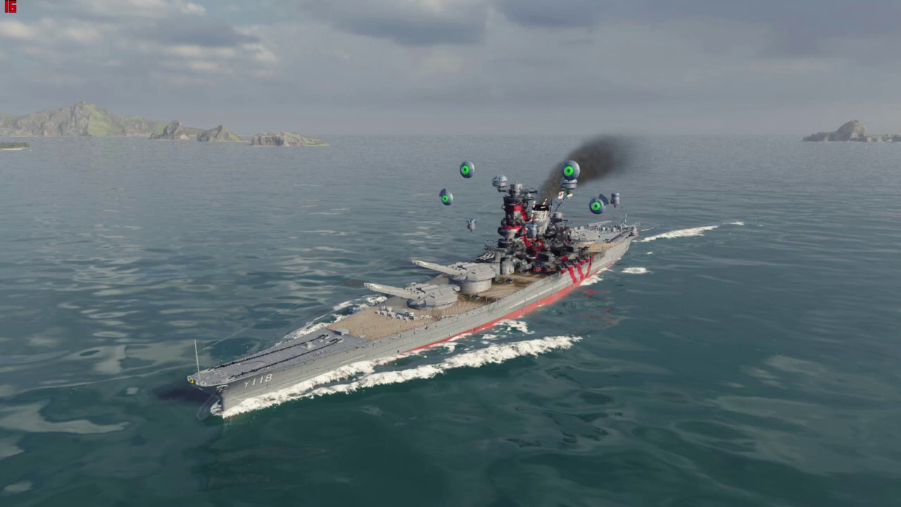
# Leave the full-screen view, close the image viewer and return to the World of Warships folder.
pyautogui.press('Escape')
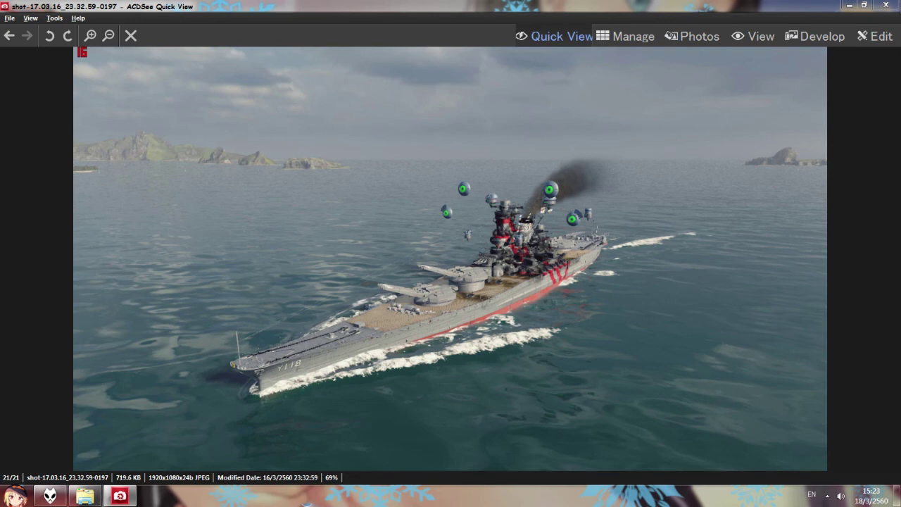
pyautogui.press('Escape')
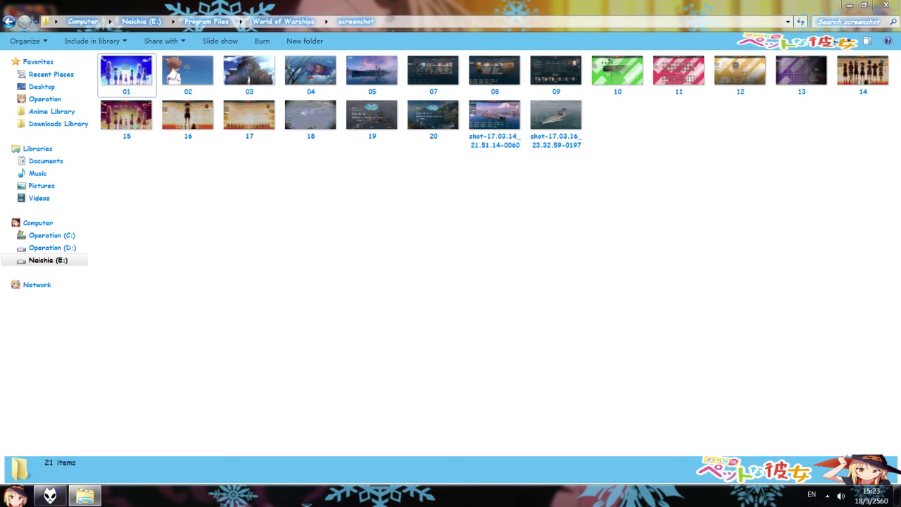
pyautogui.click(261, 22)
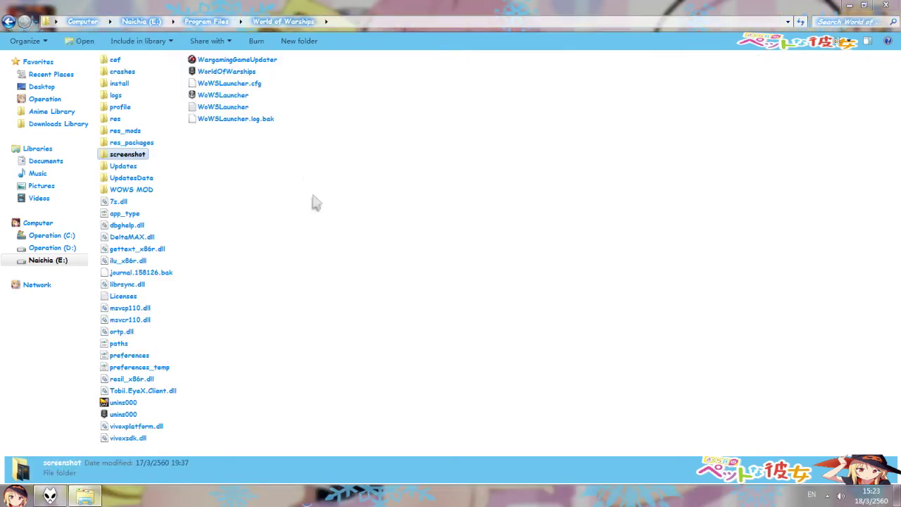